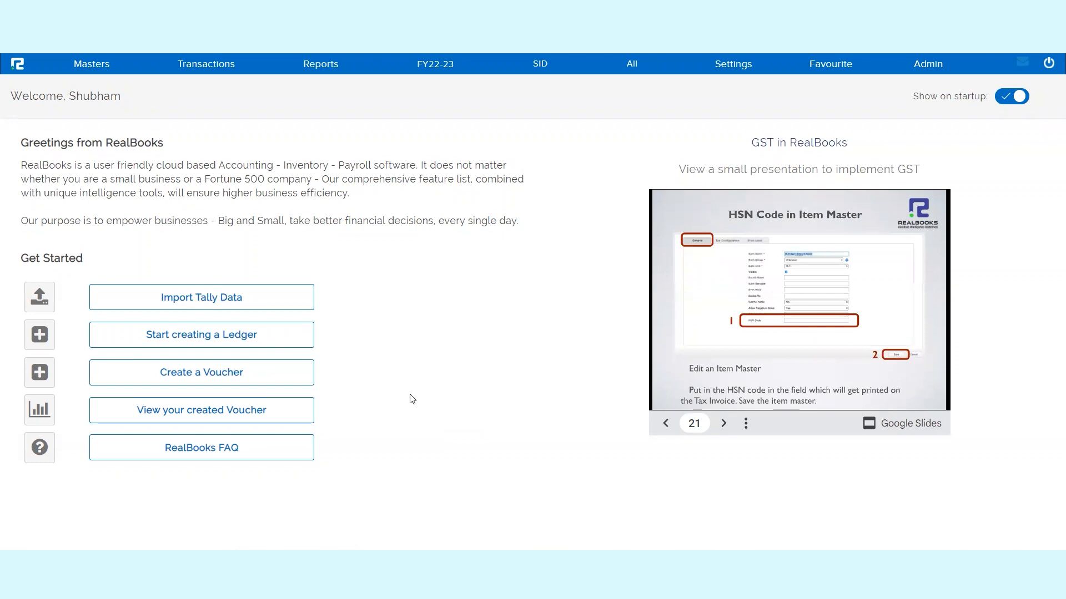
pyautogui.click(204, 64)
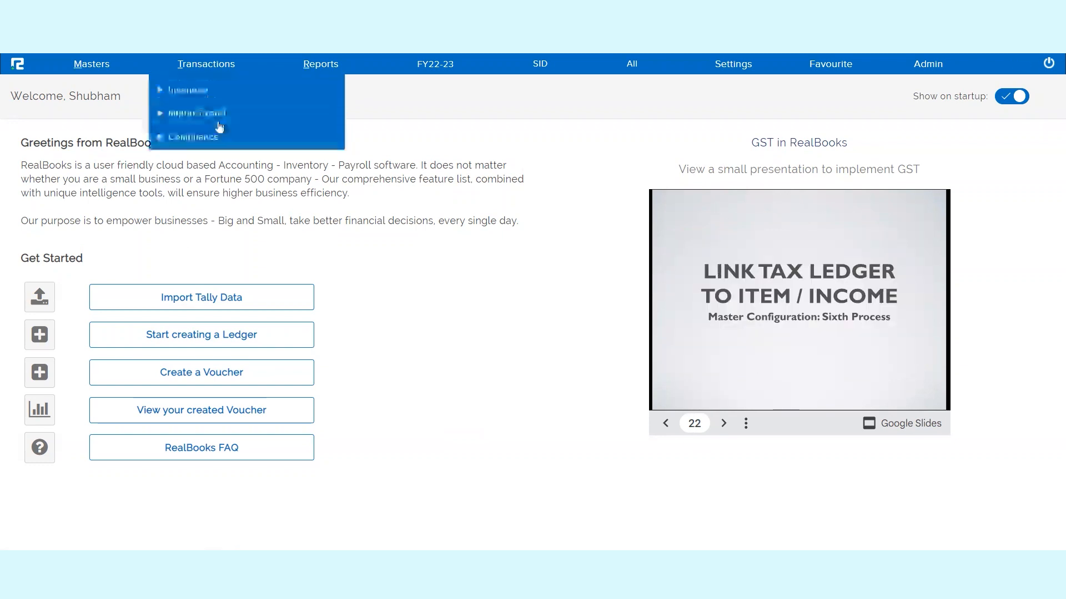
pyautogui.click(200, 157)
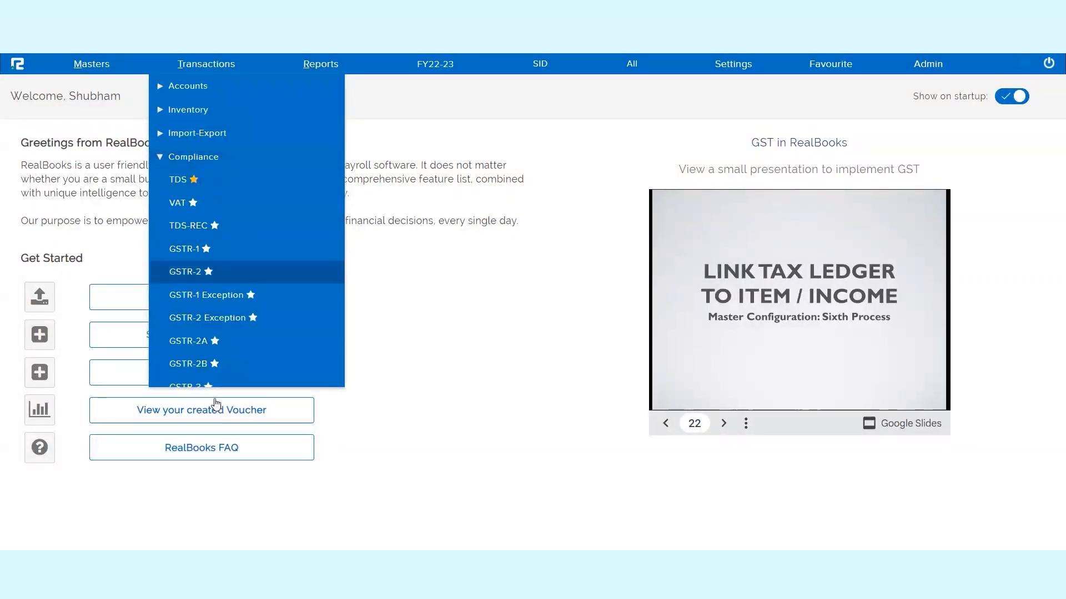
pyautogui.click(449, 317)
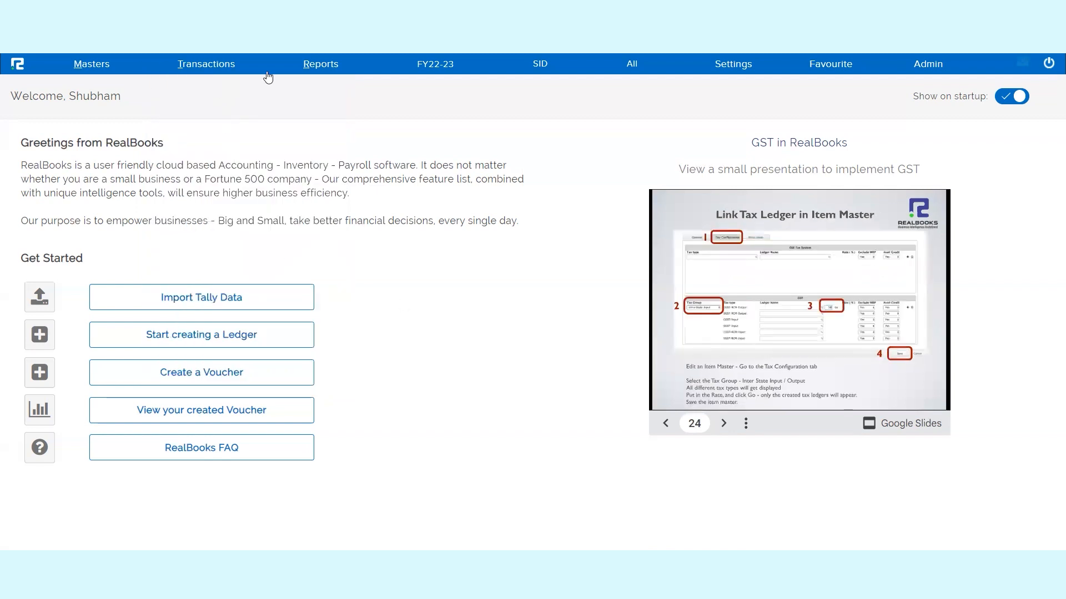
# - Open the form for creating a page permission under the accounts masters
pyautogui.click(111, 71)
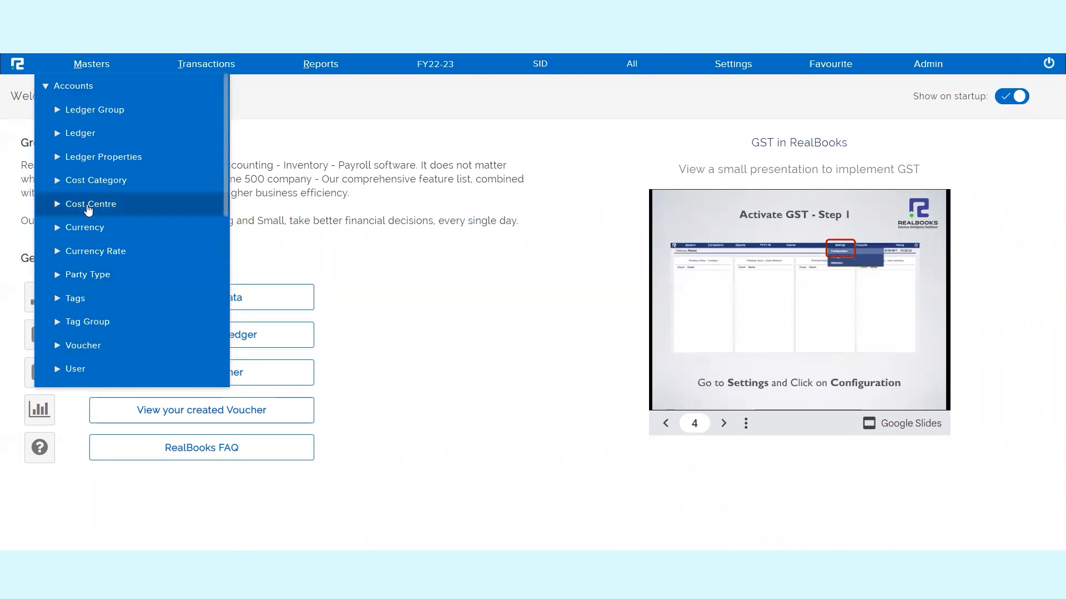
pyautogui.scroll(-5, 91, 216)
pyautogui.click(89, 246)
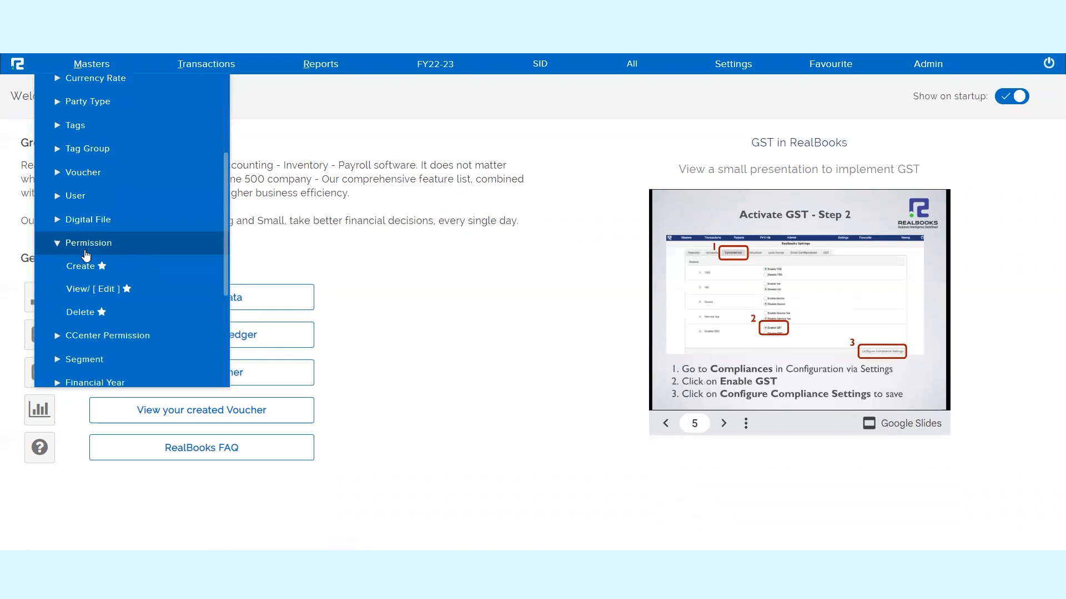
pyautogui.click(85, 267)
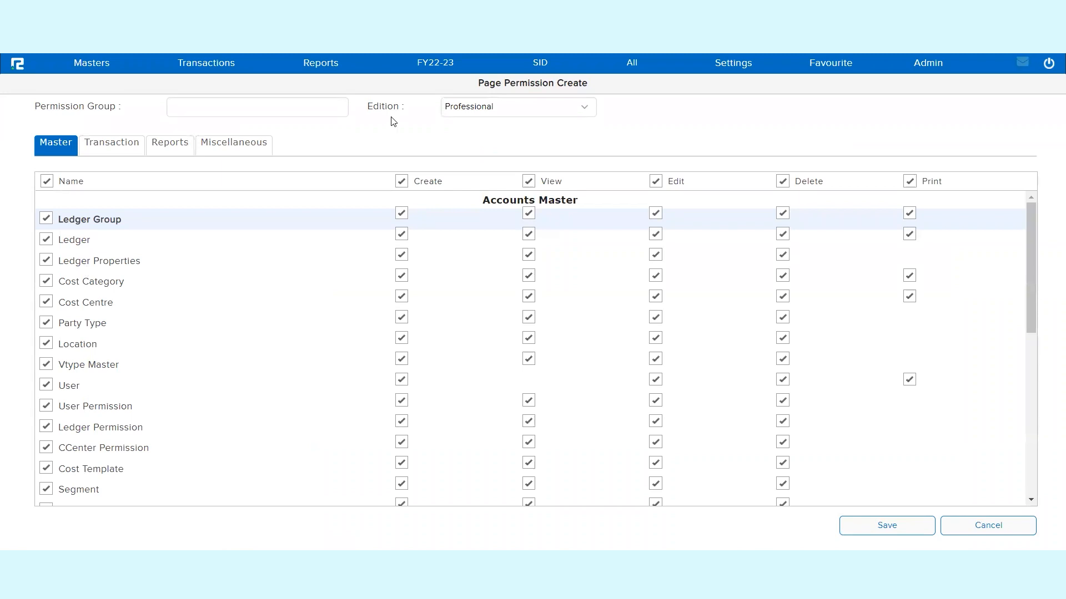
# - Review the edition choices for the new permission group and set its edition to Enterprise
pyautogui.tripleClick(401, 107)
pyautogui.click(448, 111)
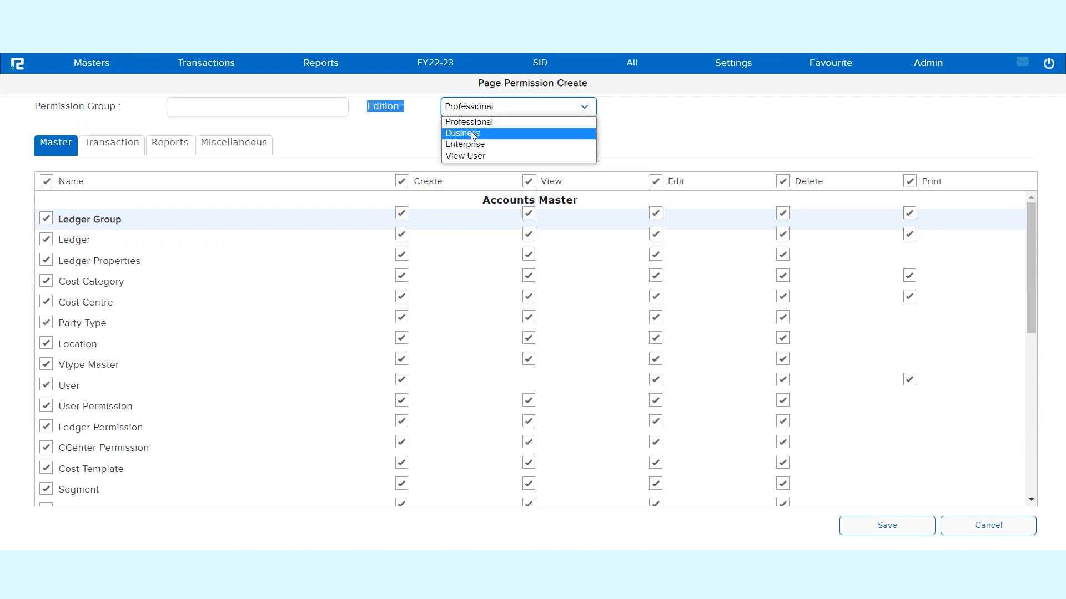
pyautogui.scroll(-3, 336, 267)
pyautogui.scroll(2, 338, 268)
pyautogui.scroll(1, 338, 268)
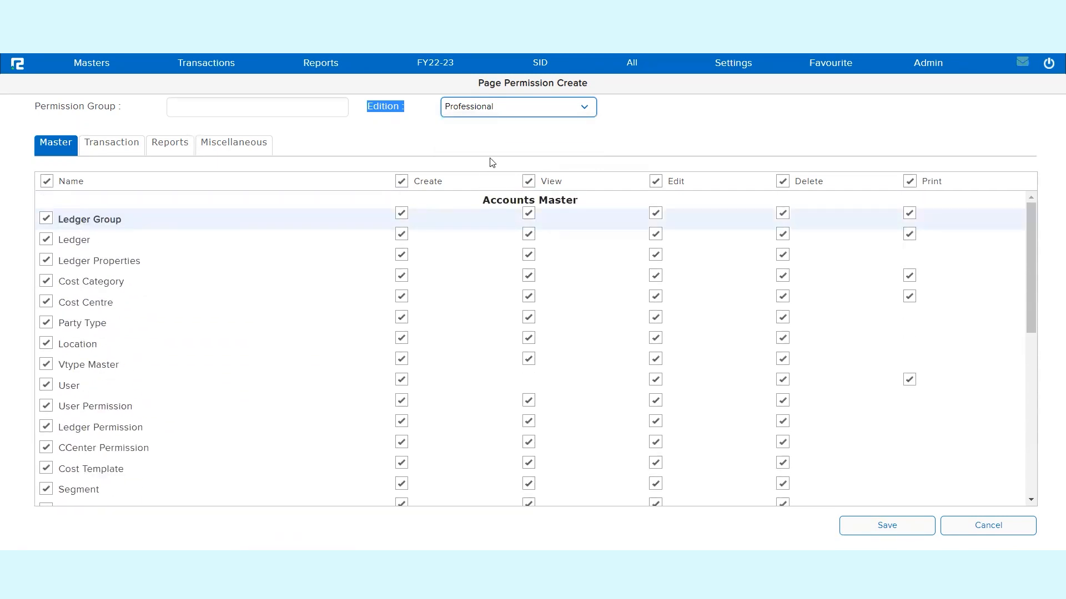
pyautogui.click(506, 114)
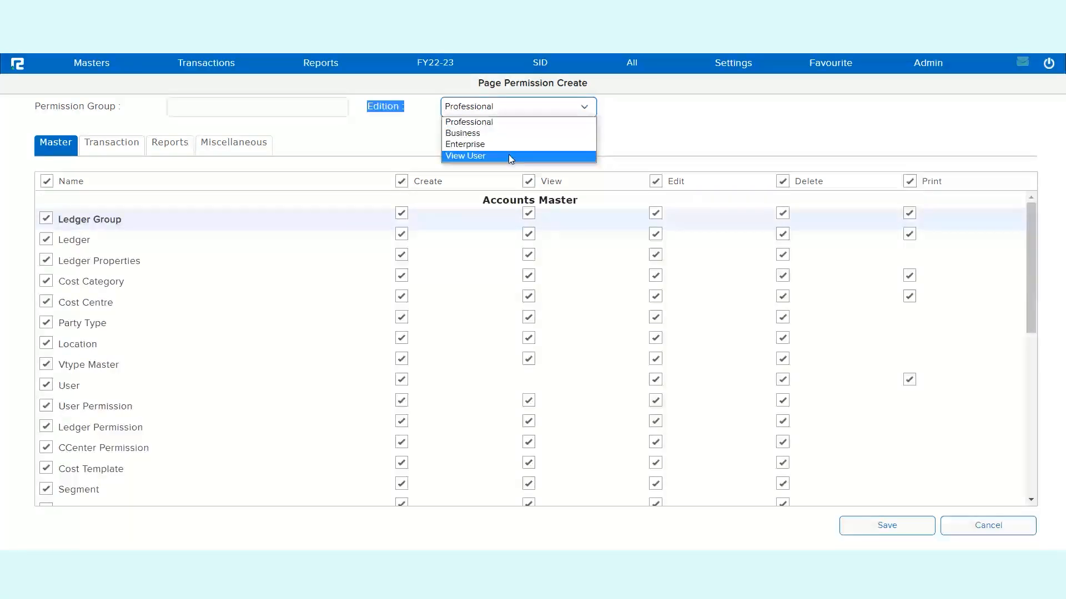
pyautogui.click(483, 132)
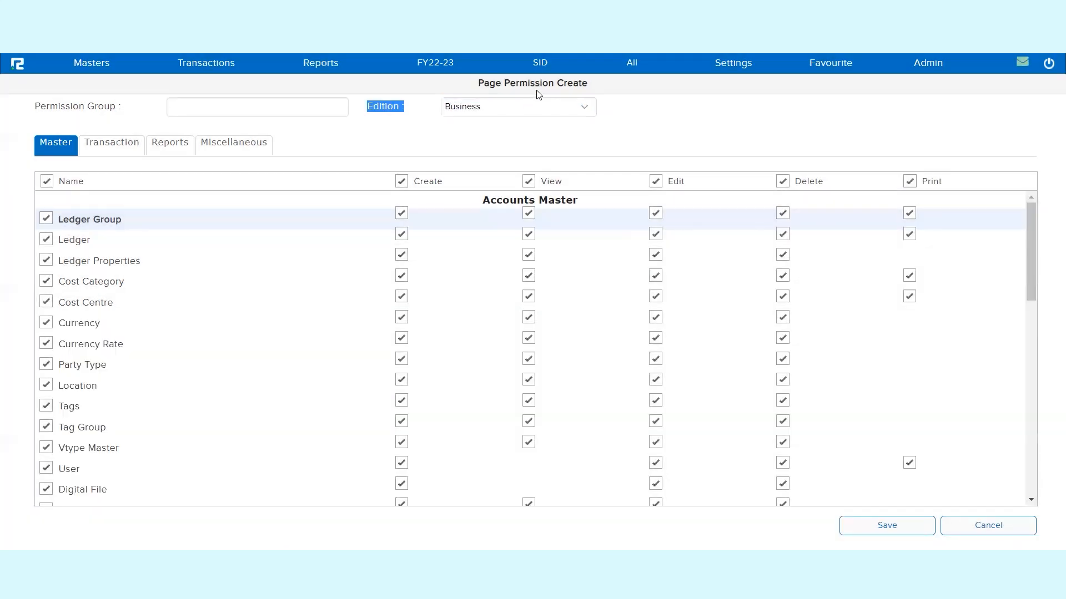
pyautogui.click(523, 111)
pyautogui.click(501, 145)
pyautogui.tripleClick(403, 107)
# - Open the user edit page from the accounts masters in a new browser tab
pyautogui.click(99, 71)
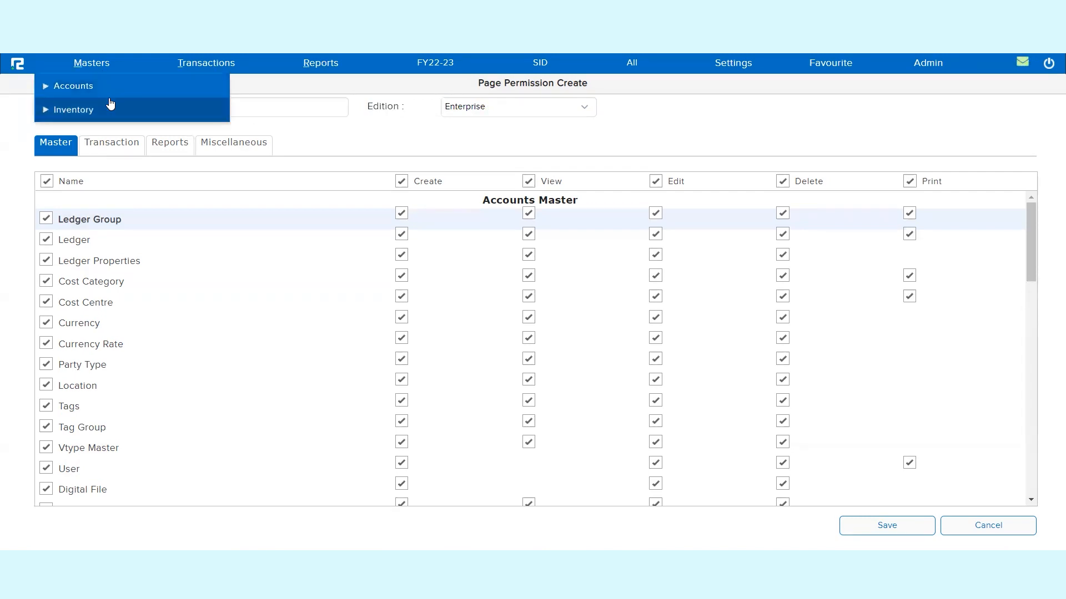
pyautogui.click(84, 86)
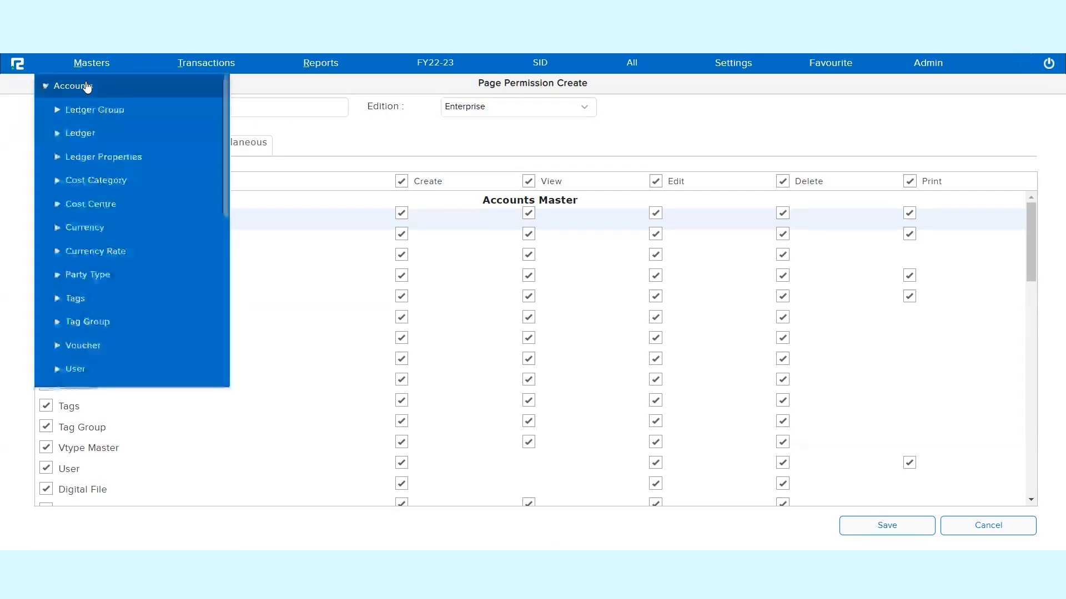
pyautogui.click(75, 369)
pyautogui.rightClick(77, 361)
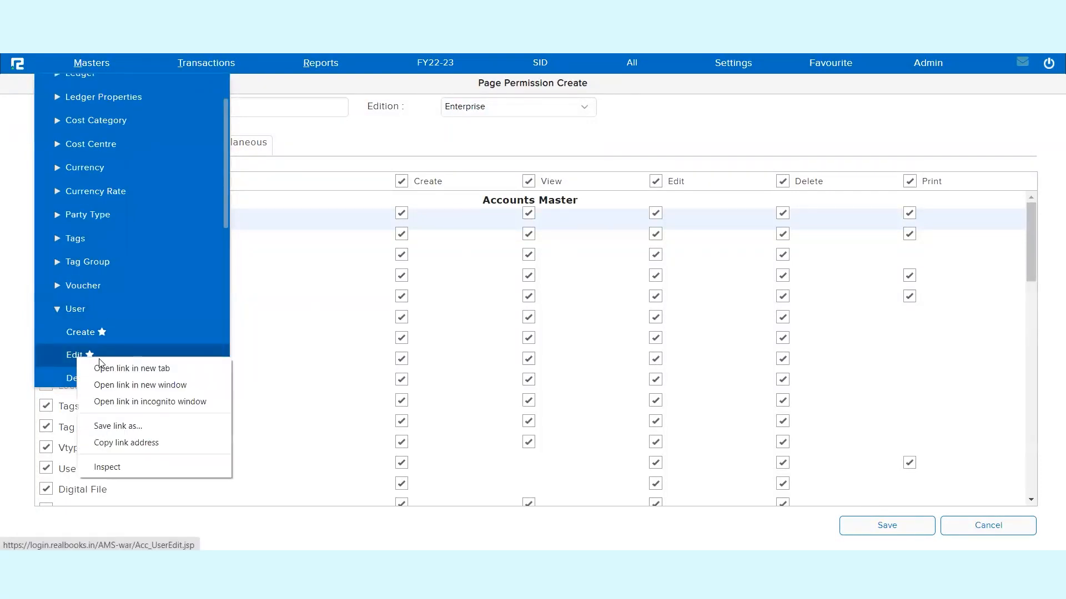
pyautogui.click(117, 368)
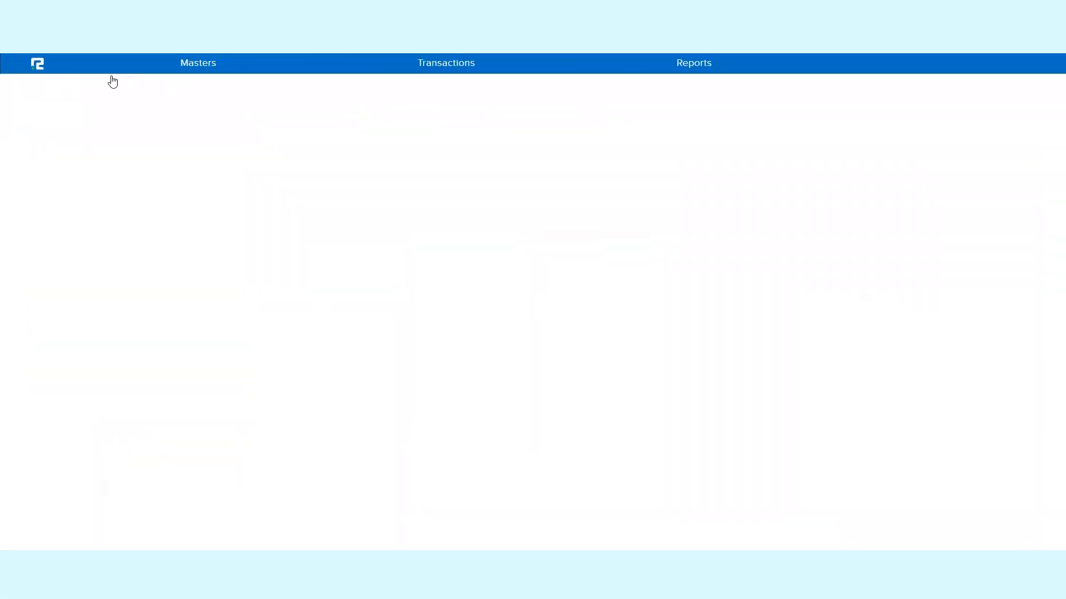
# - Filter the user list by part of the user's name and check the edition assigned to that user
pyautogui.click(107, 124)
pyautogui.write('vars')
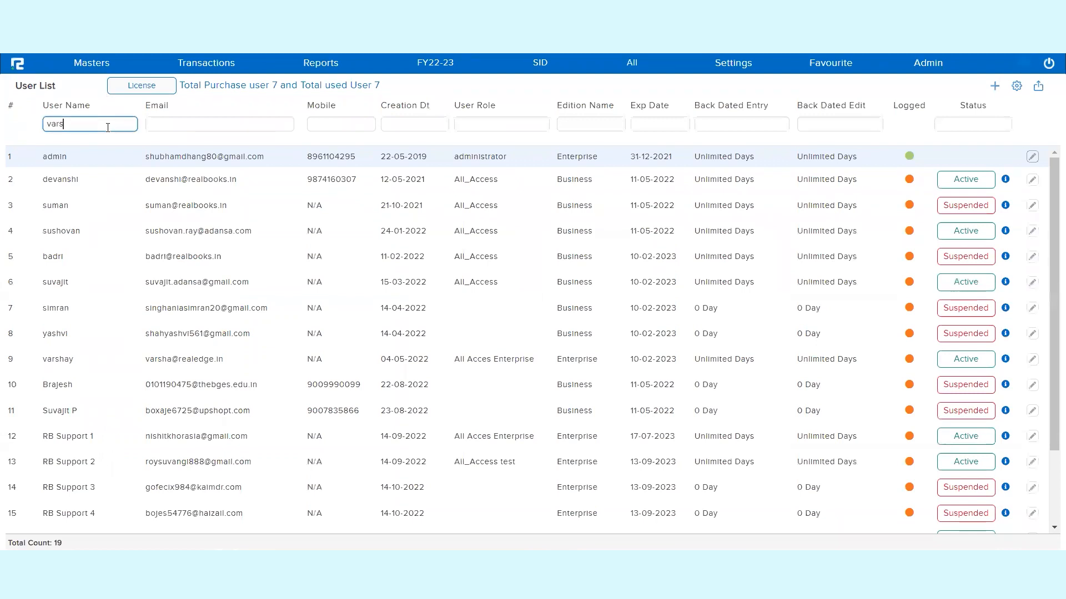
pyautogui.click(535, 158)
pyautogui.doubleClick(86, 162)
pyautogui.doubleClick(582, 160)
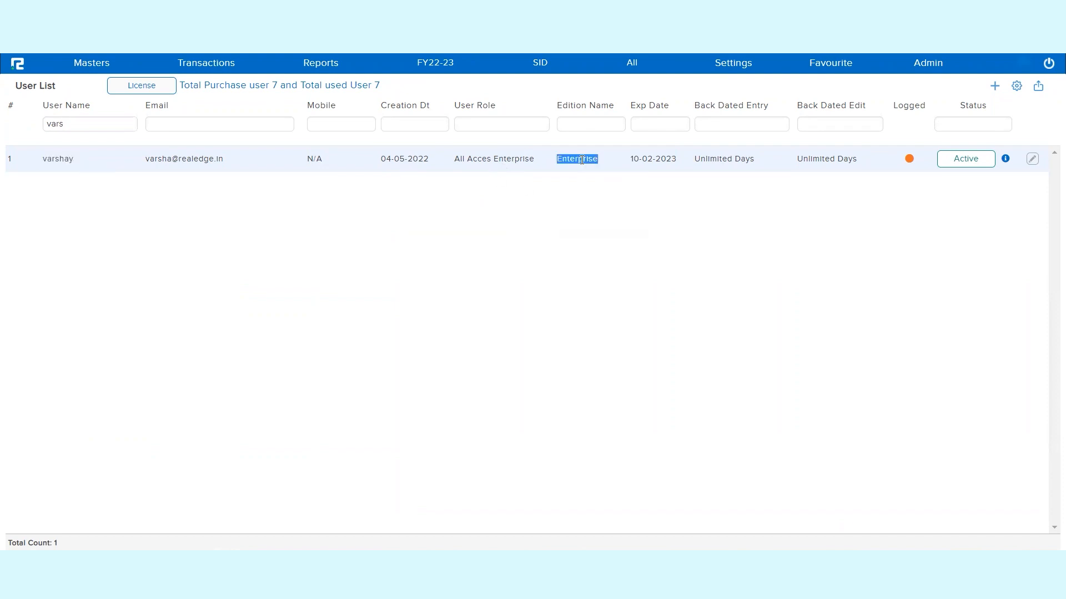
# - Open the filtered user's record, check its edition, and return to the permission creation page
pyautogui.click(1032, 160)
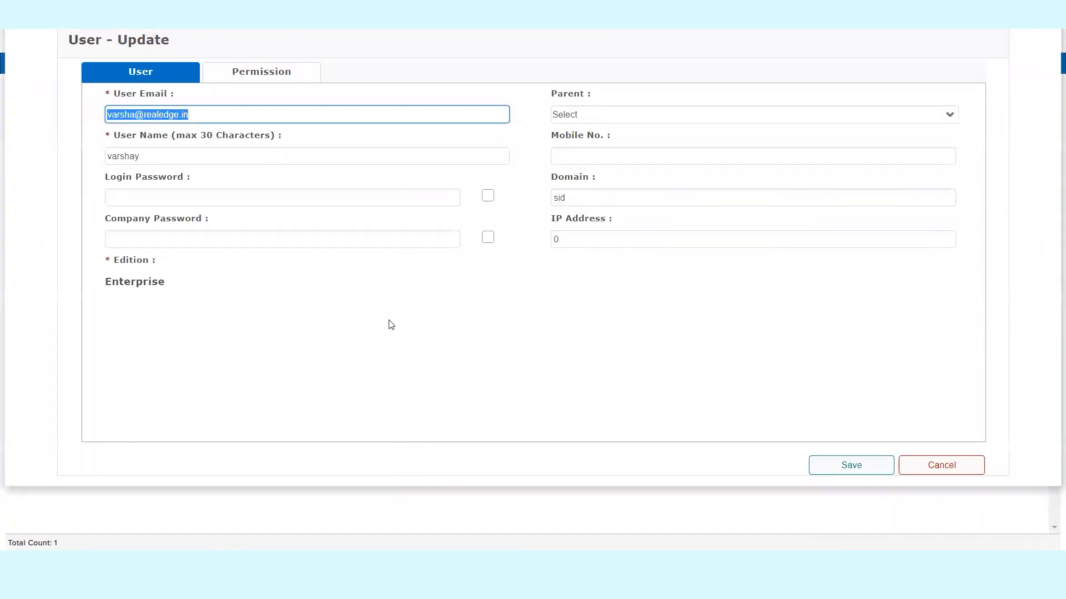
pyautogui.doubleClick(155, 284)
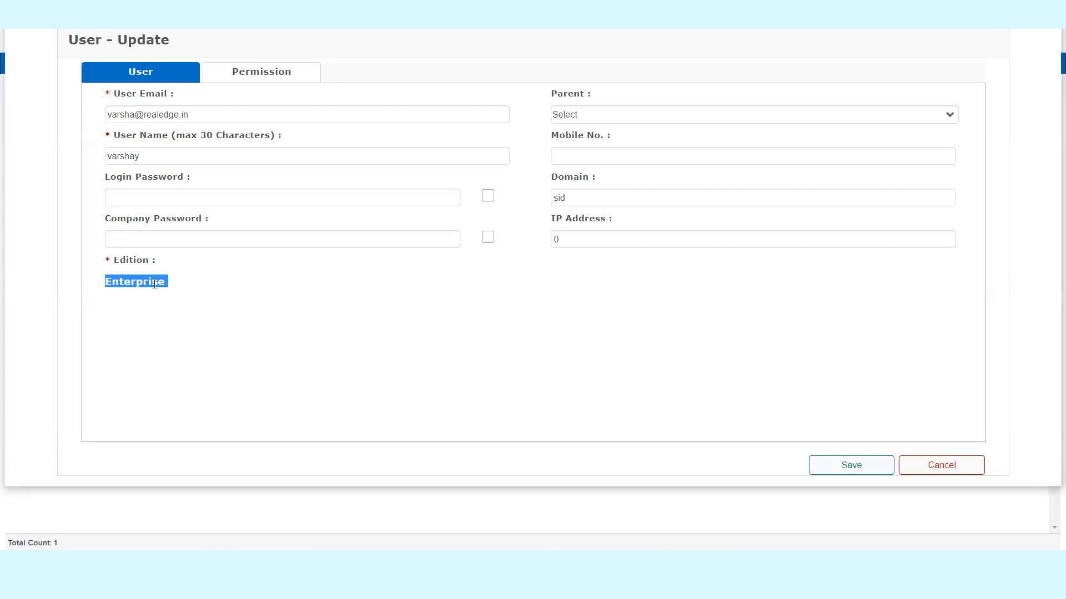
pyautogui.press('Escape')
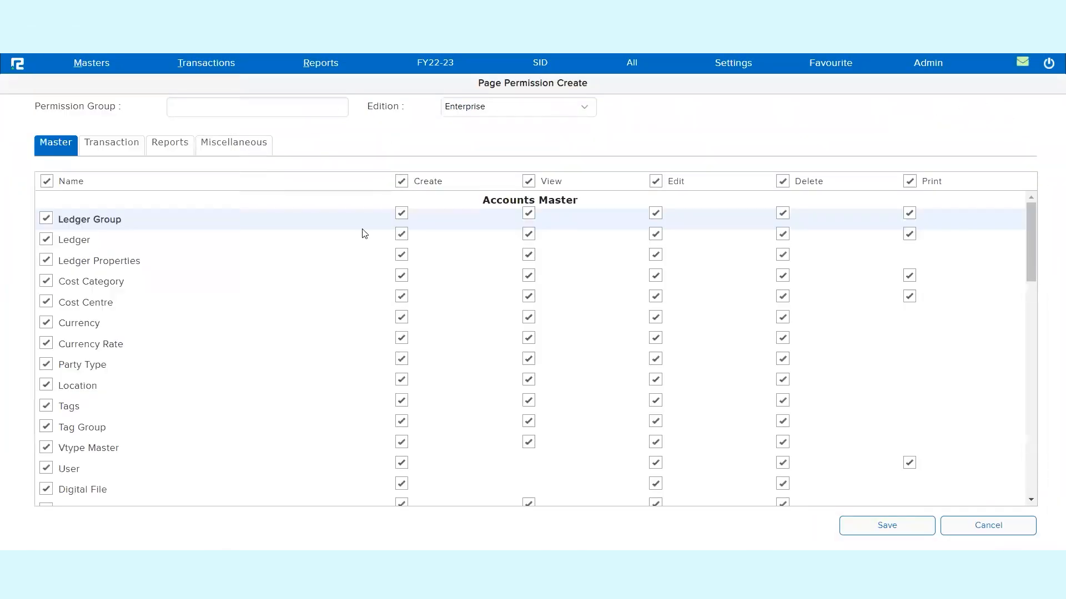
# - Name the permission group Compliance Reports
pyautogui.click(250, 108)
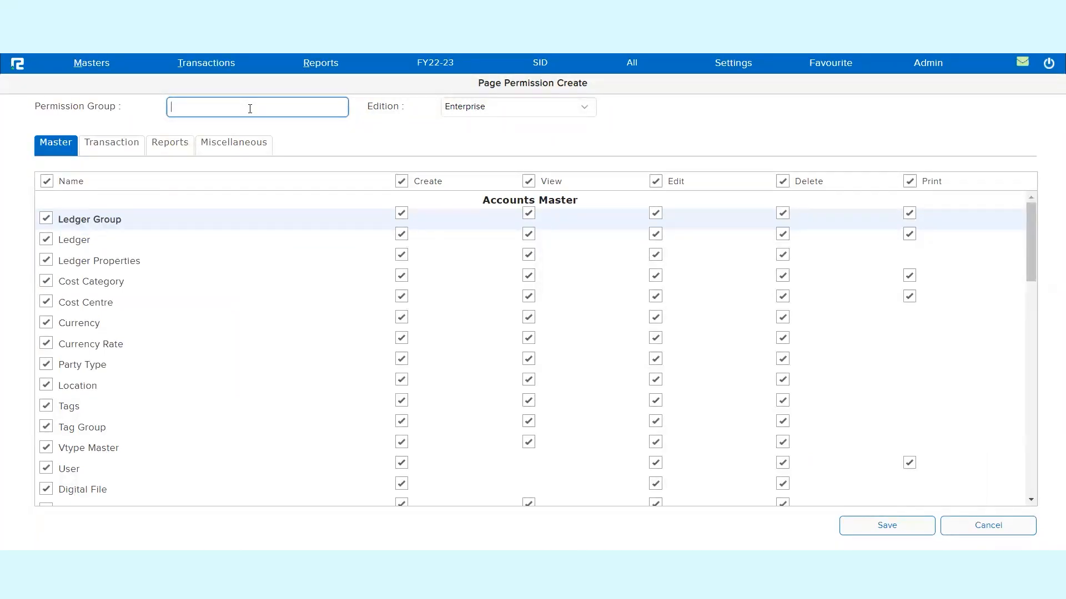
pyautogui.tripleClick(385, 107)
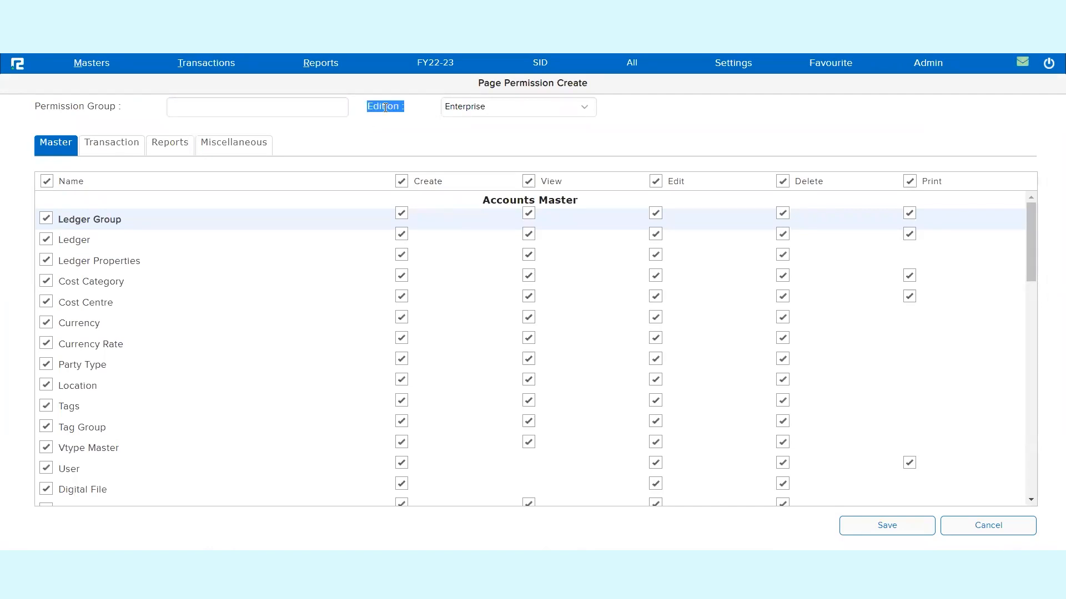
pyautogui.click(265, 113)
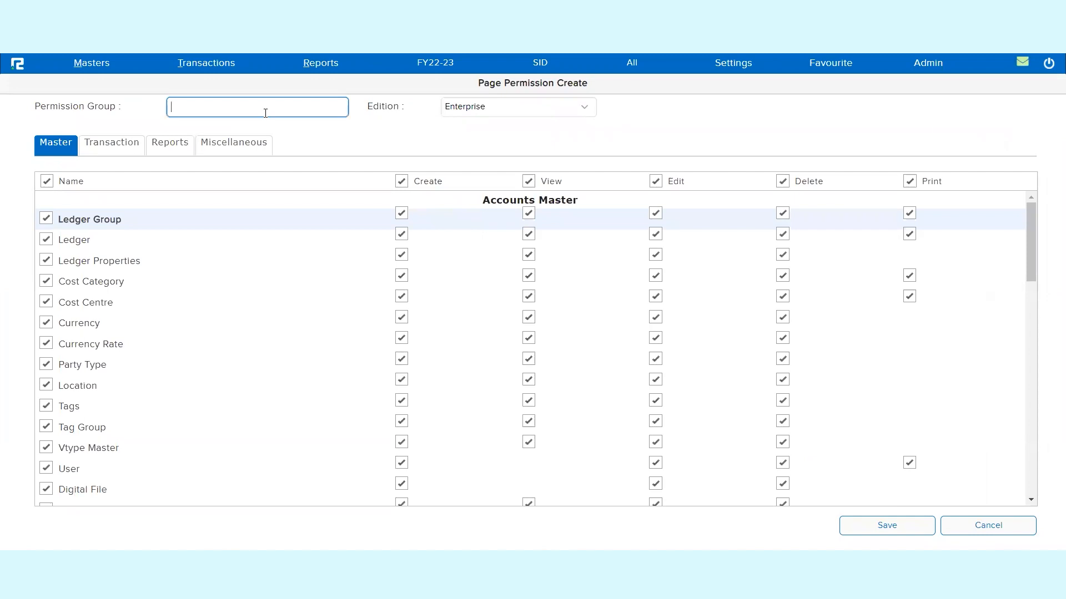
pyautogui.write('Compliance Reports')
# - Deselect all named entries in the master permissions
pyautogui.click(55, 185)
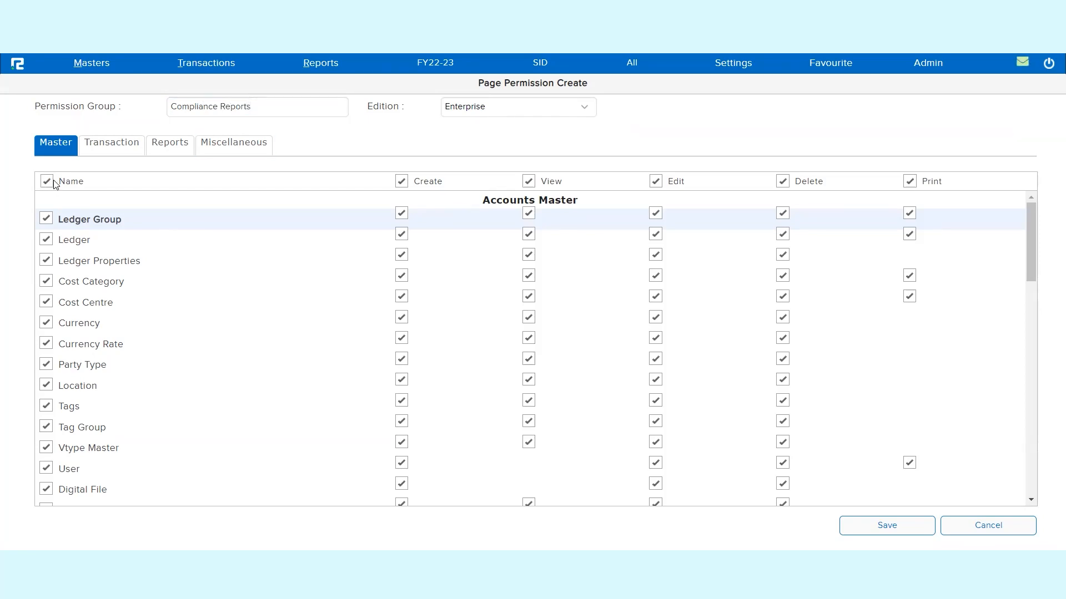
pyautogui.click(45, 182)
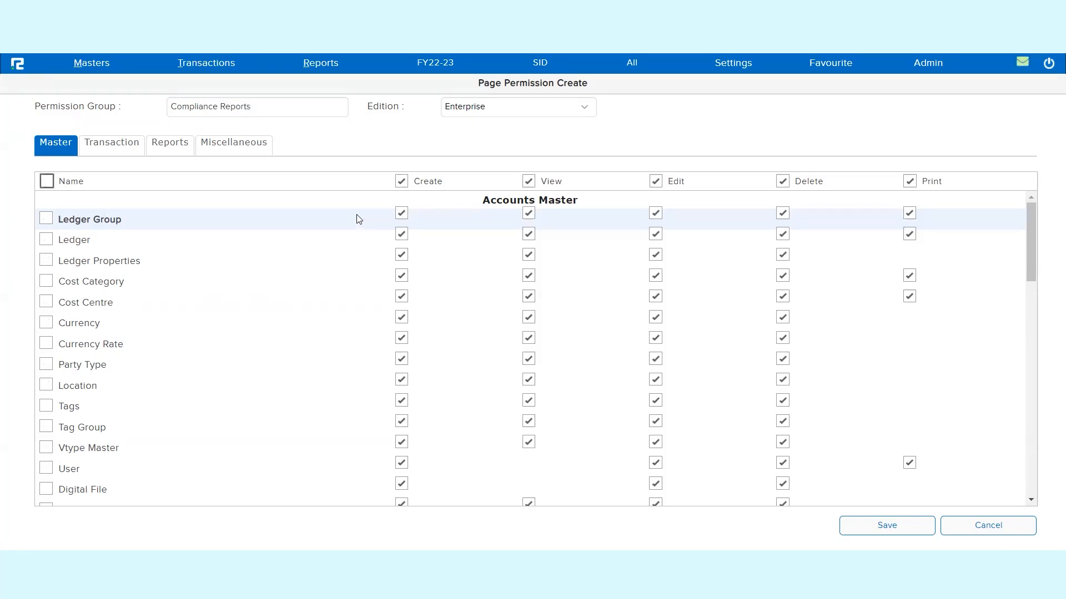
pyautogui.doubleClick(65, 182)
# - Deselect all named entries and the whole Create column in the transaction permissions
pyautogui.click(108, 146)
pyautogui.click(47, 181)
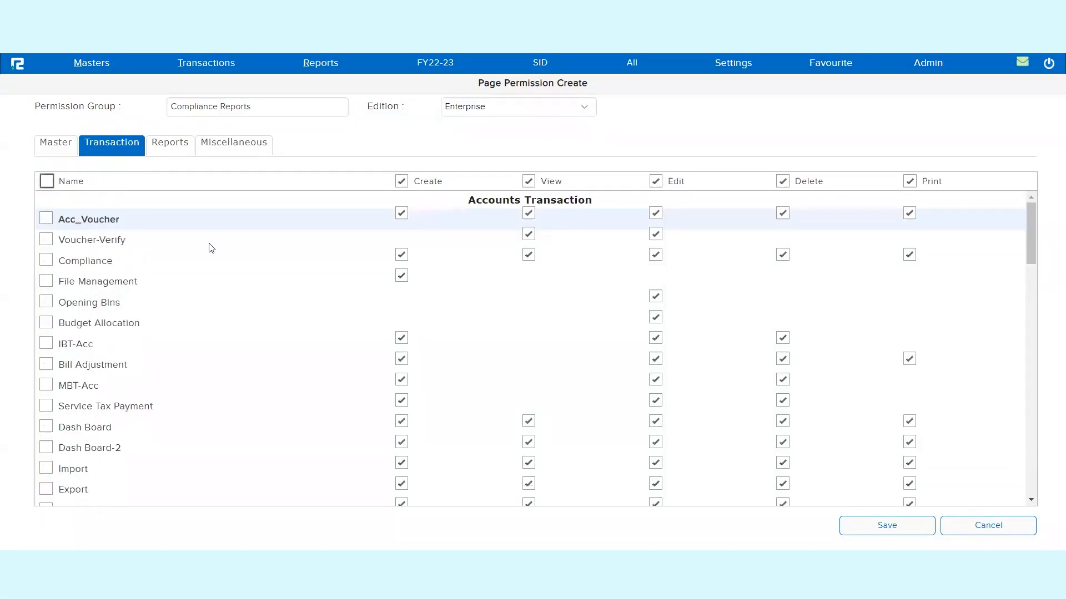
pyautogui.click(397, 184)
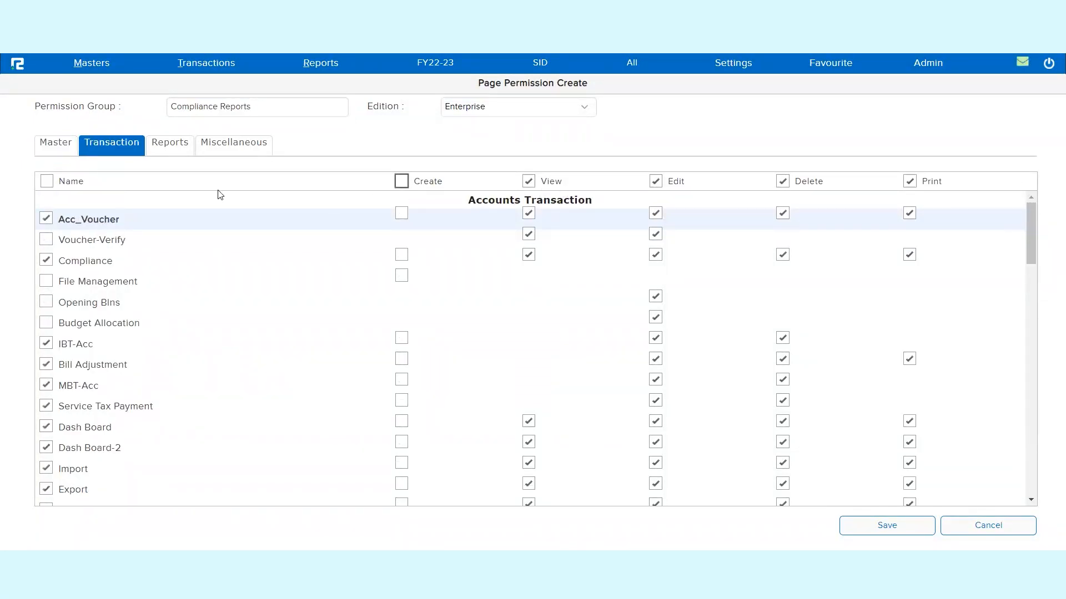
pyautogui.click(47, 181)
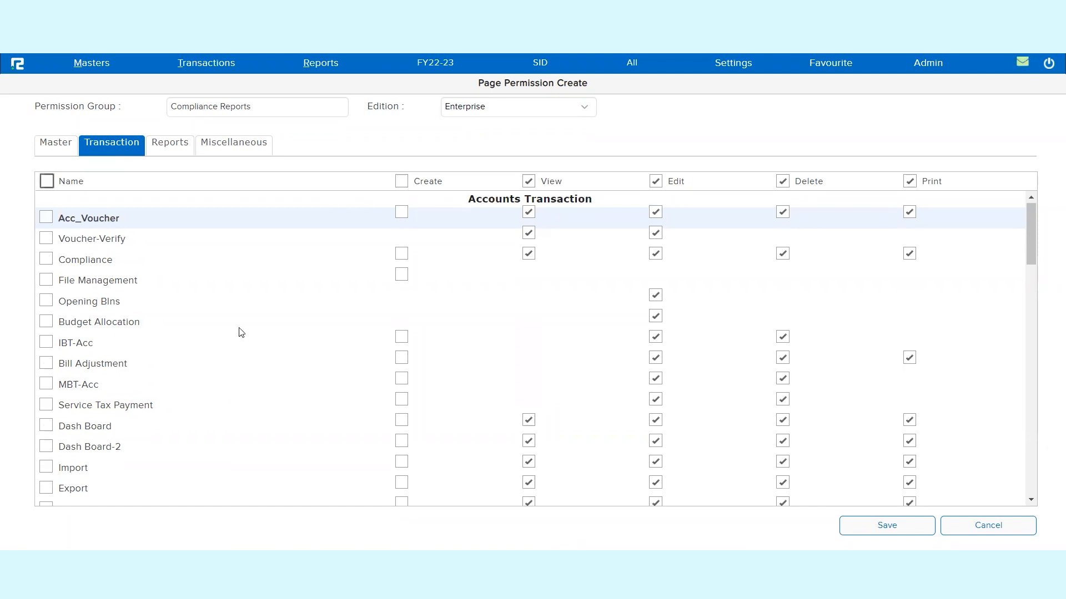
# - Enable the transaction permissions for GSTR-1, GSTR-2, GST-2A, GSTR-2A, GSTR-2B, GST-R-3 and GST- E Invoice
pyautogui.scroll(-6, 238, 330)
pyautogui.scroll(5, 238, 331)
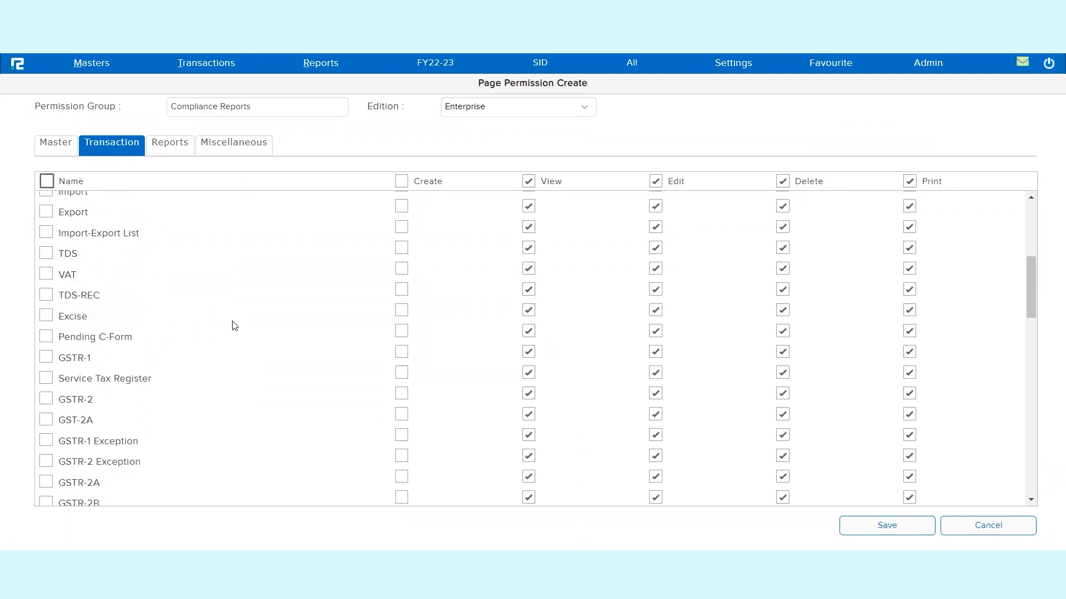
pyautogui.click(49, 360)
pyautogui.click(47, 419)
pyautogui.click(46, 400)
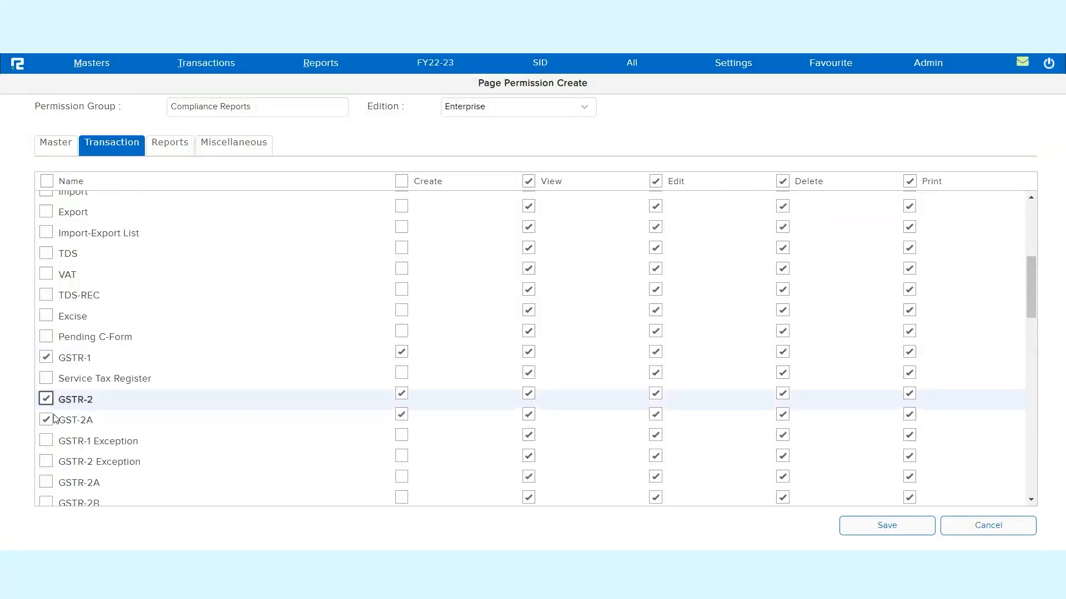
pyautogui.scroll(-5, 47, 408)
pyautogui.click(47, 346)
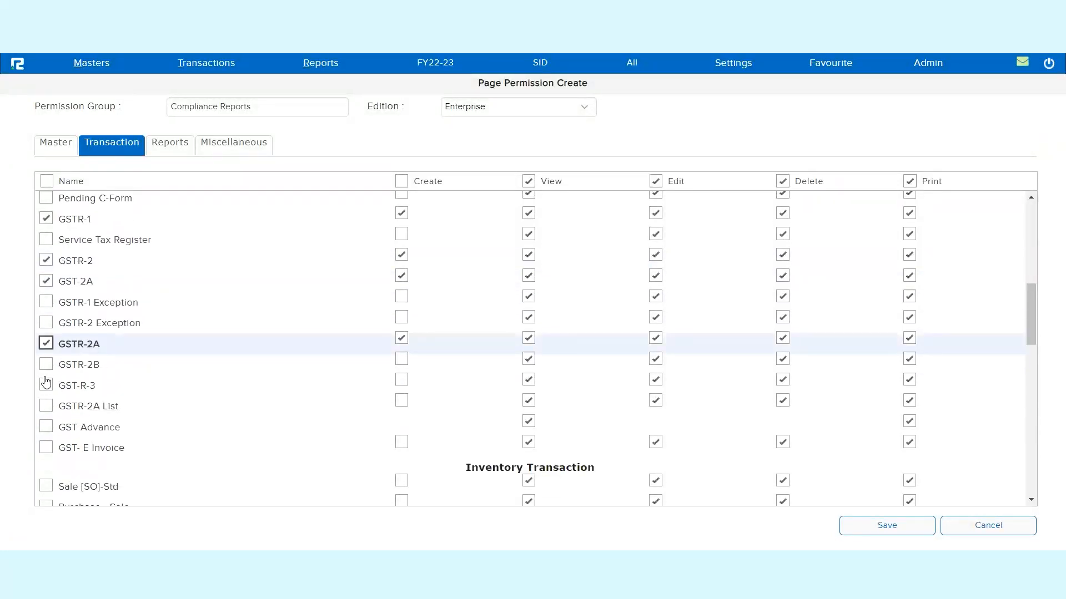
pyautogui.click(46, 365)
pyautogui.click(46, 386)
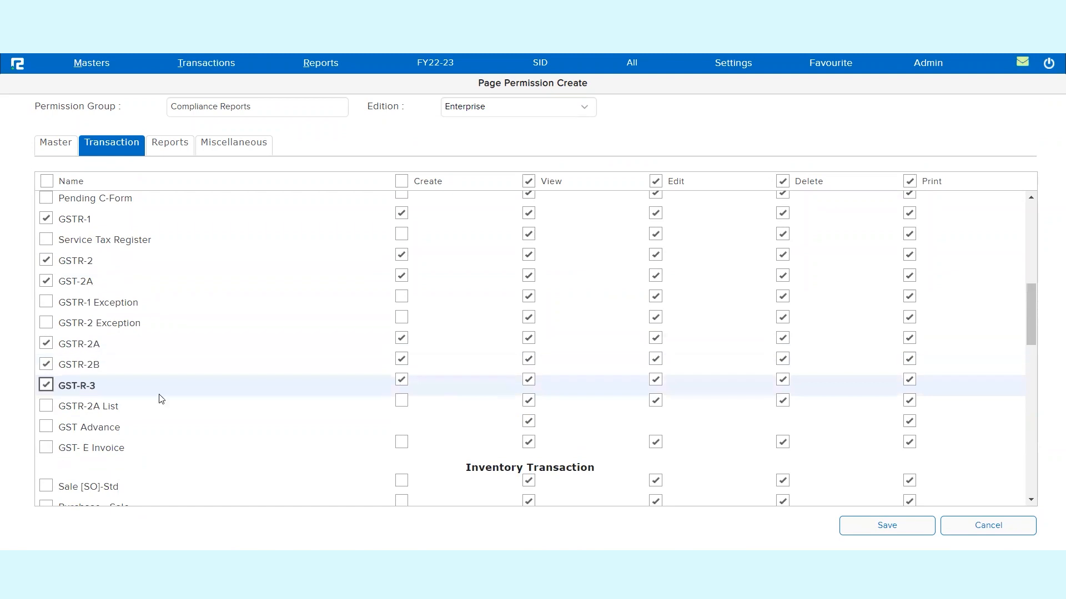
pyautogui.click(47, 447)
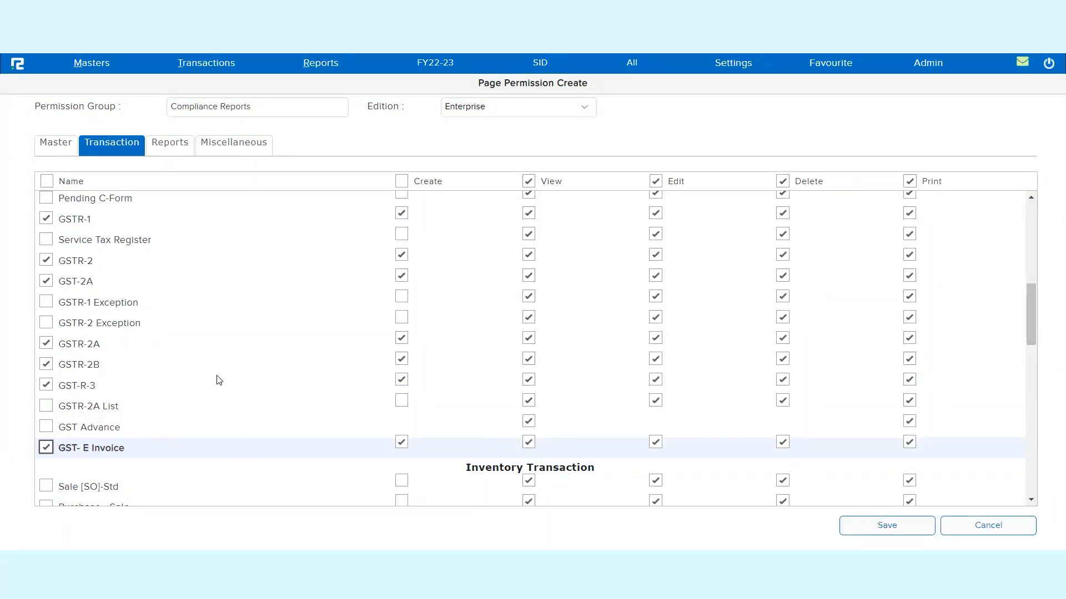
# - Deselect all named entries in the report permissions of the group
pyautogui.scroll(-1, 183, 313)
pyautogui.click(170, 146)
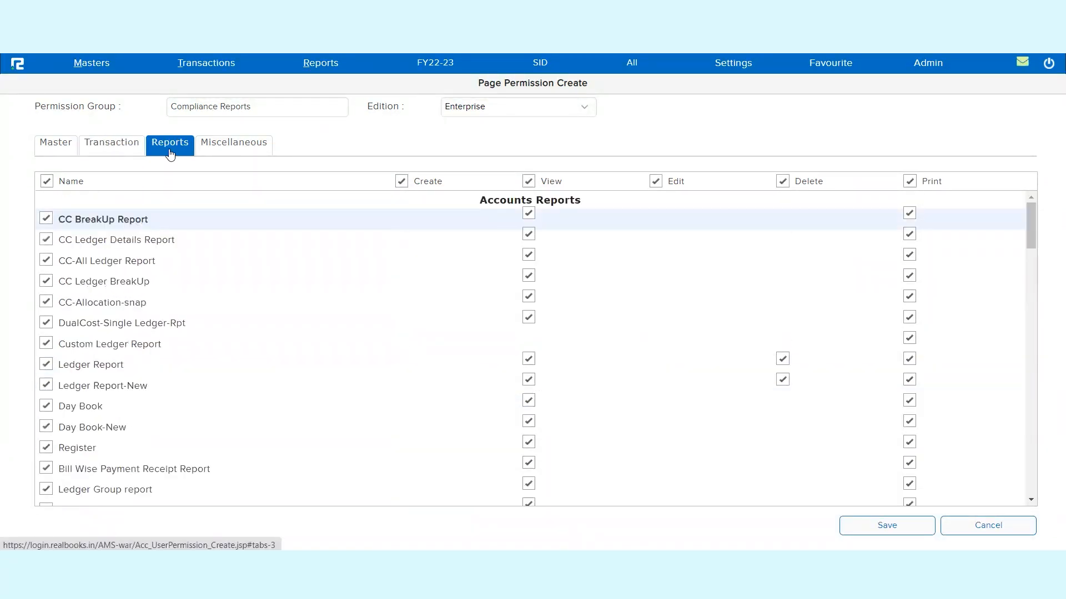
pyautogui.click(47, 181)
# - Leave only Change Password enabled among the named miscellaneous permissions and save the permission group
pyautogui.click(233, 151)
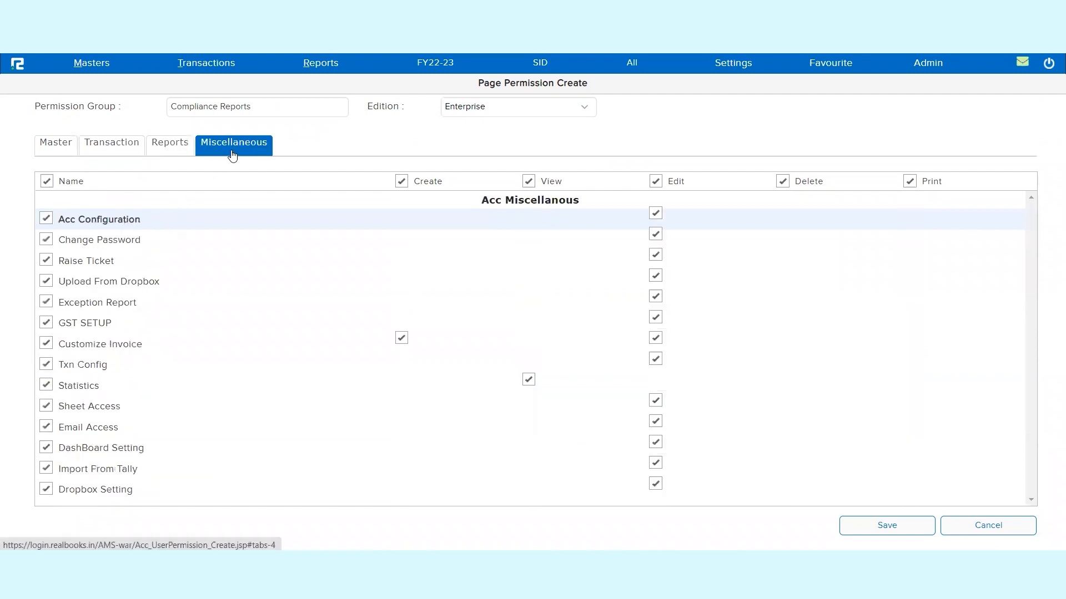
pyautogui.click(46, 181)
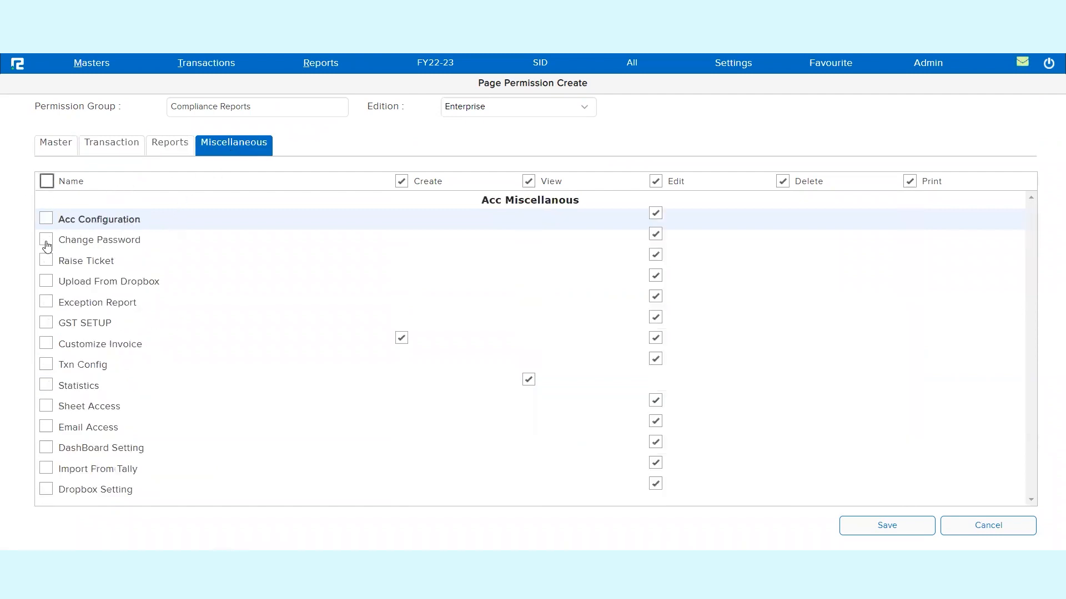
pyautogui.click(46, 240)
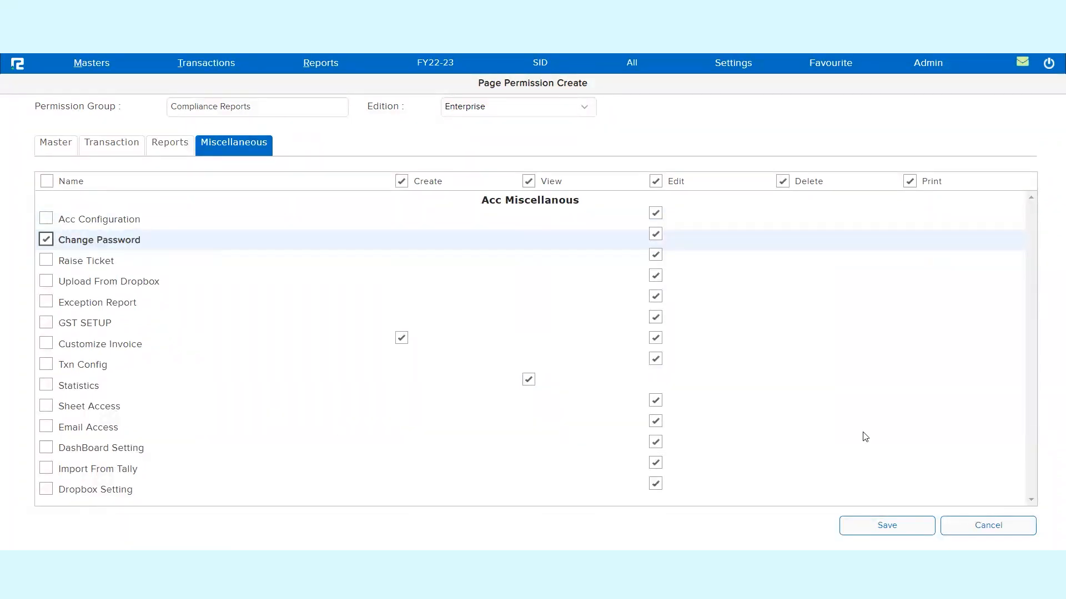
pyautogui.click(886, 527)
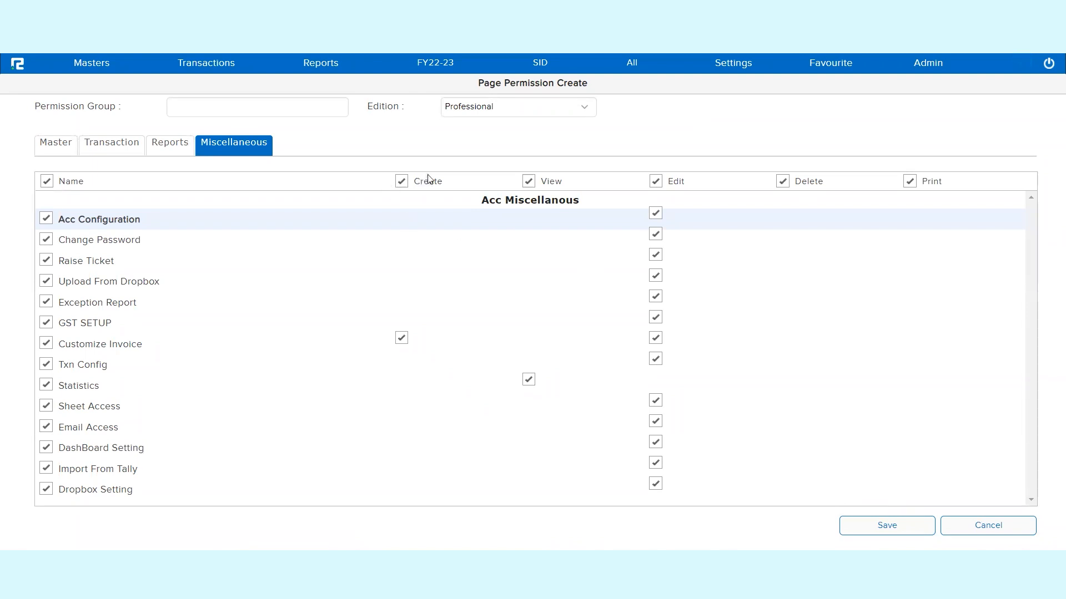
# - Filter the list of editable users by user name to find the Enterprise user and open that record for editing
pyautogui.moveTo(97, 68)
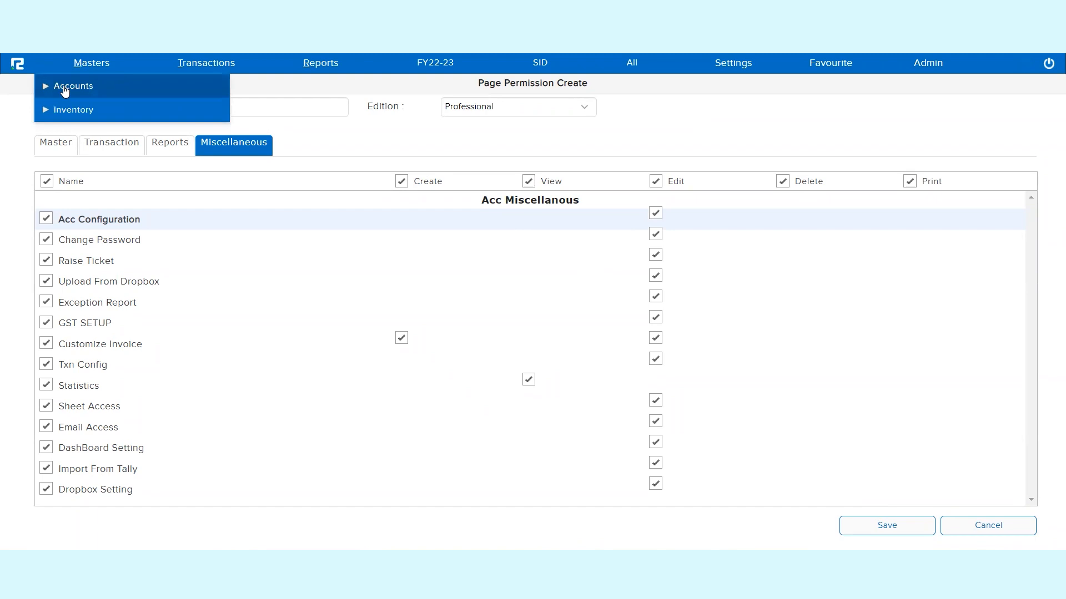
pyautogui.click(63, 87)
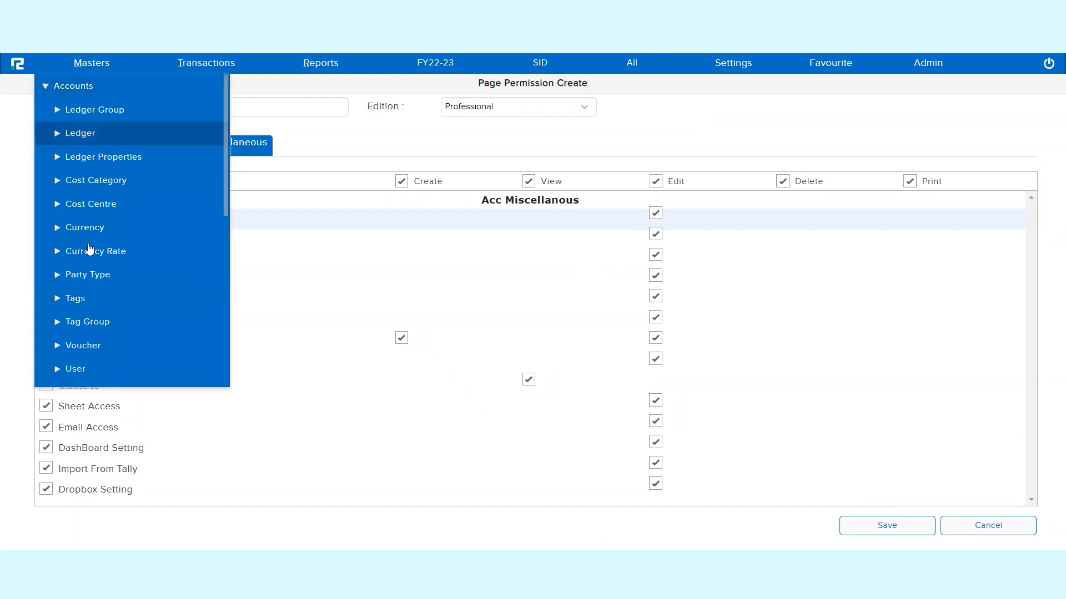
pyautogui.click(72, 367)
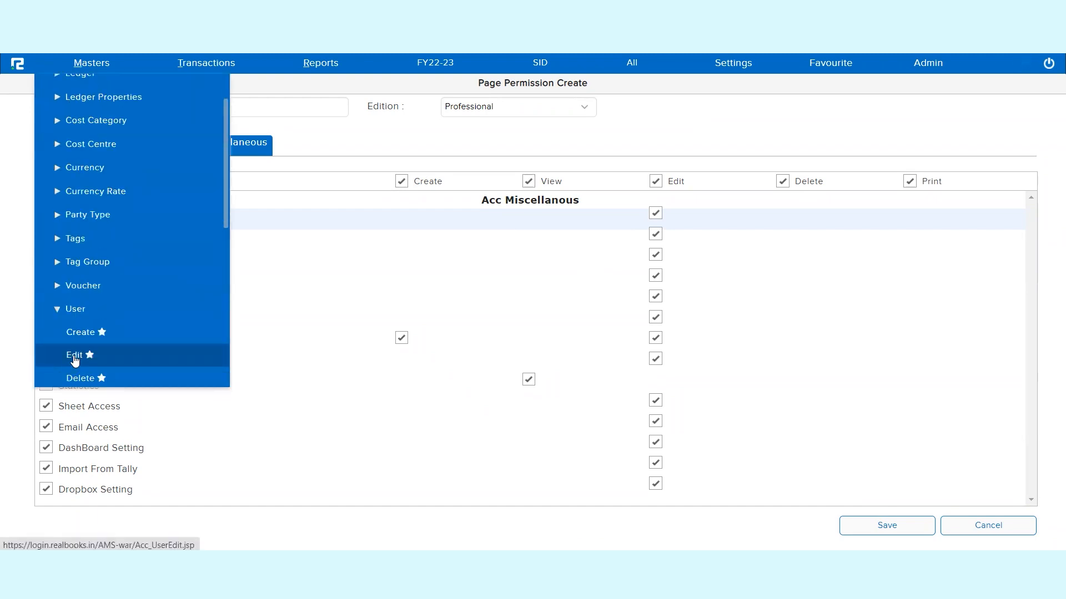
pyautogui.click(75, 358)
pyautogui.click(97, 125)
pyautogui.write('vars')
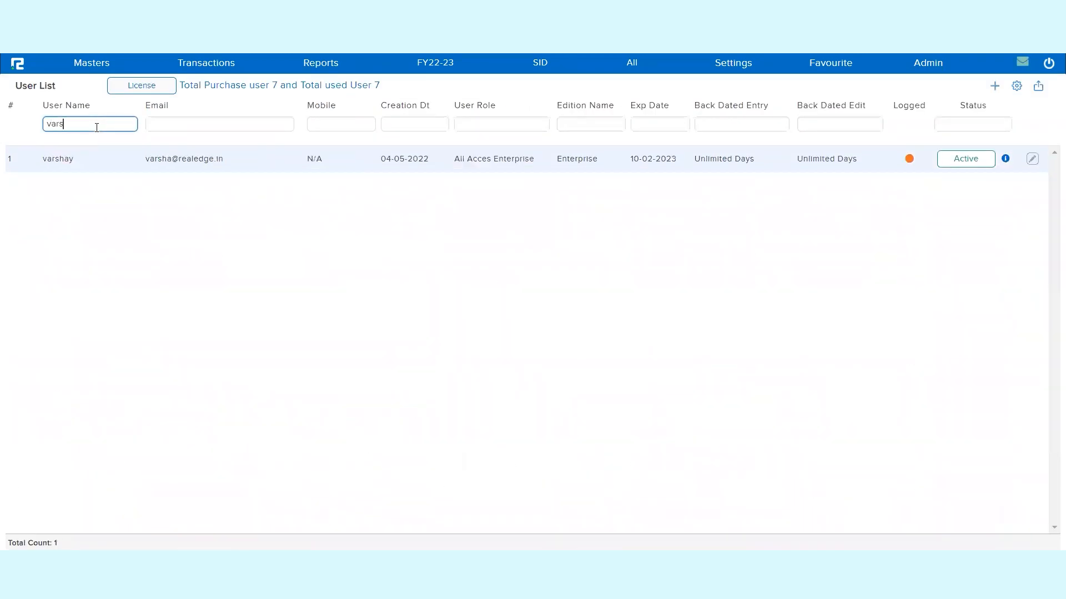
pyautogui.click(68, 168)
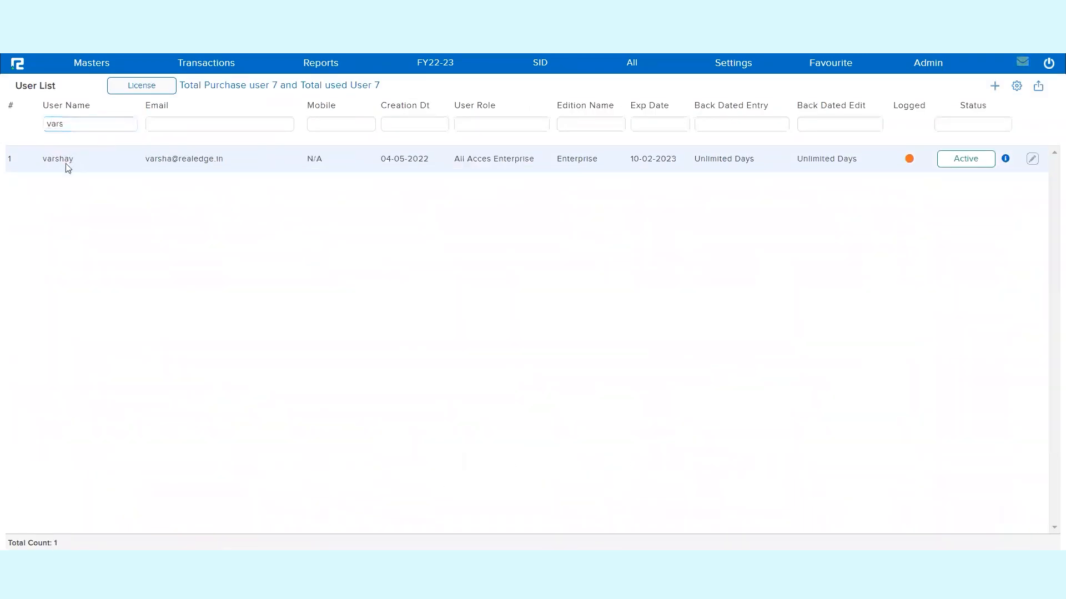
pyautogui.click(1034, 159)
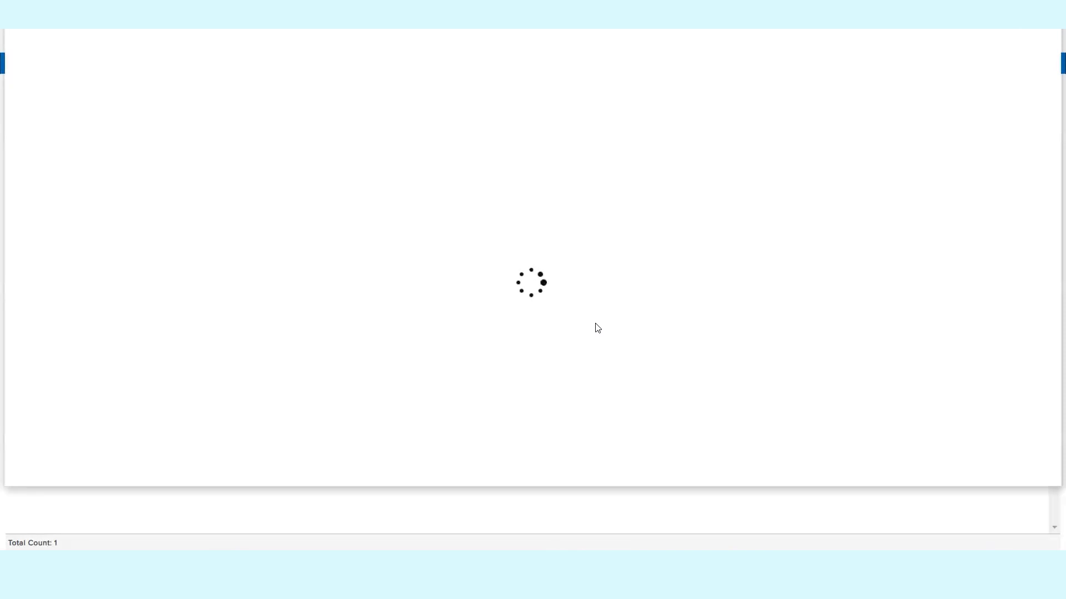
# - Set the user's permission role for Demo Solutions Pvt Ltd to Compliance Reports and save the company permission
pyautogui.click(269, 74)
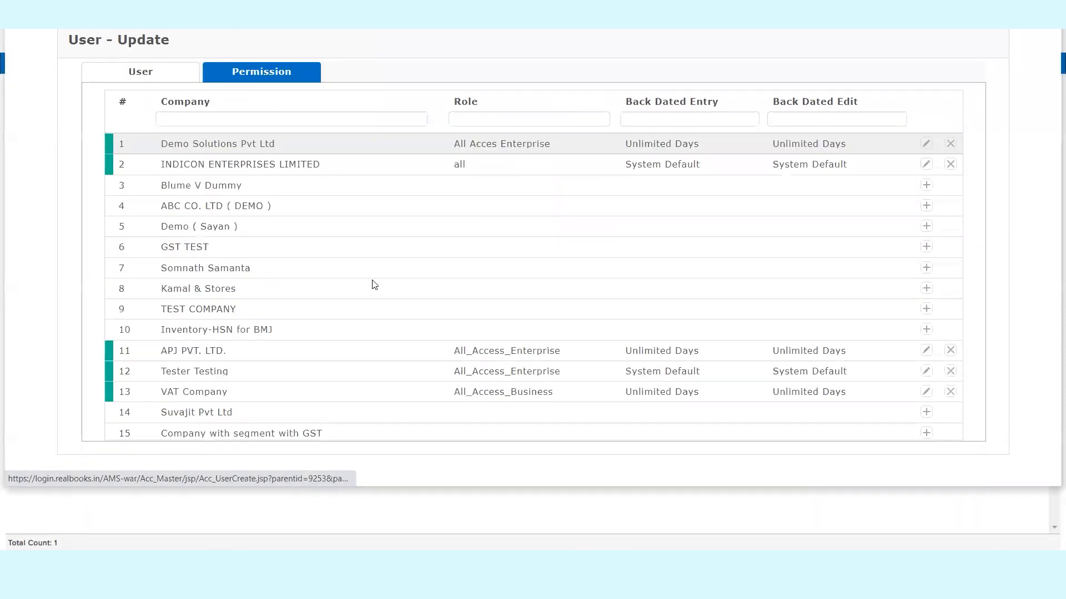
pyautogui.tripleClick(250, 142)
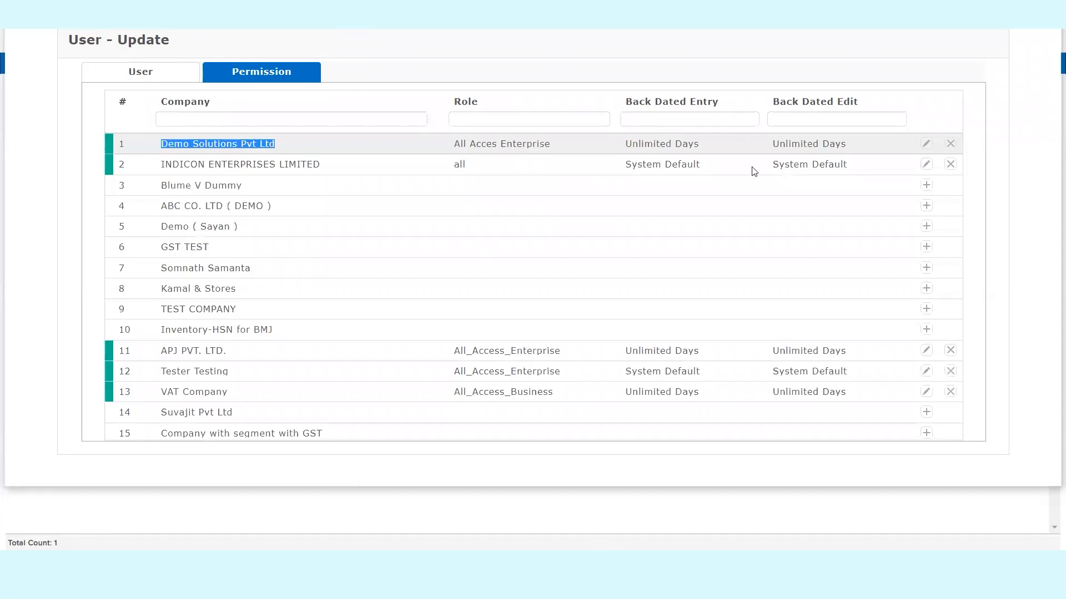
pyautogui.click(924, 144)
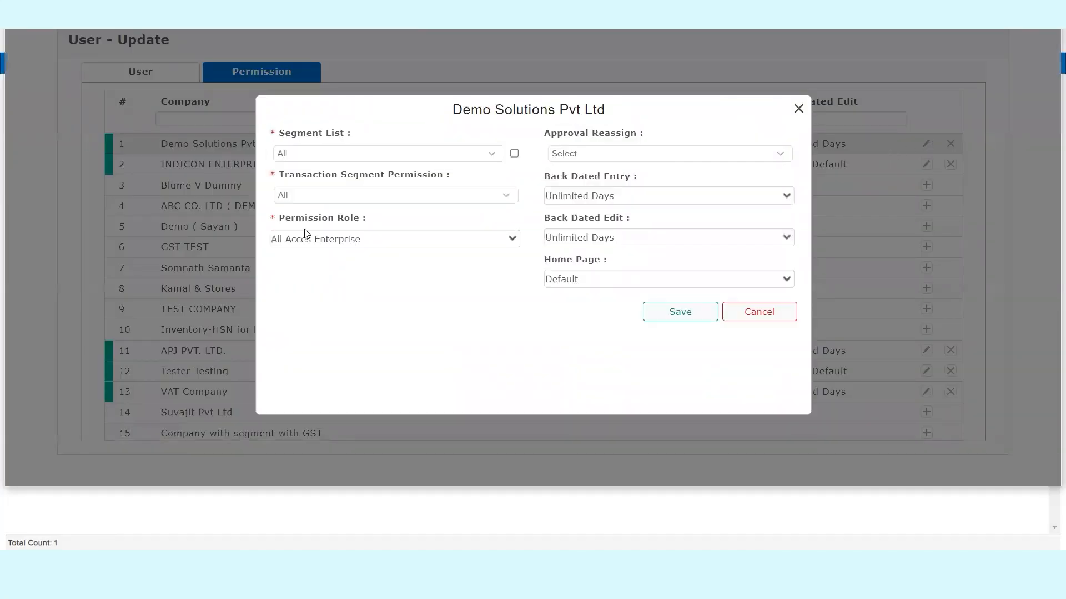
pyautogui.tripleClick(316, 222)
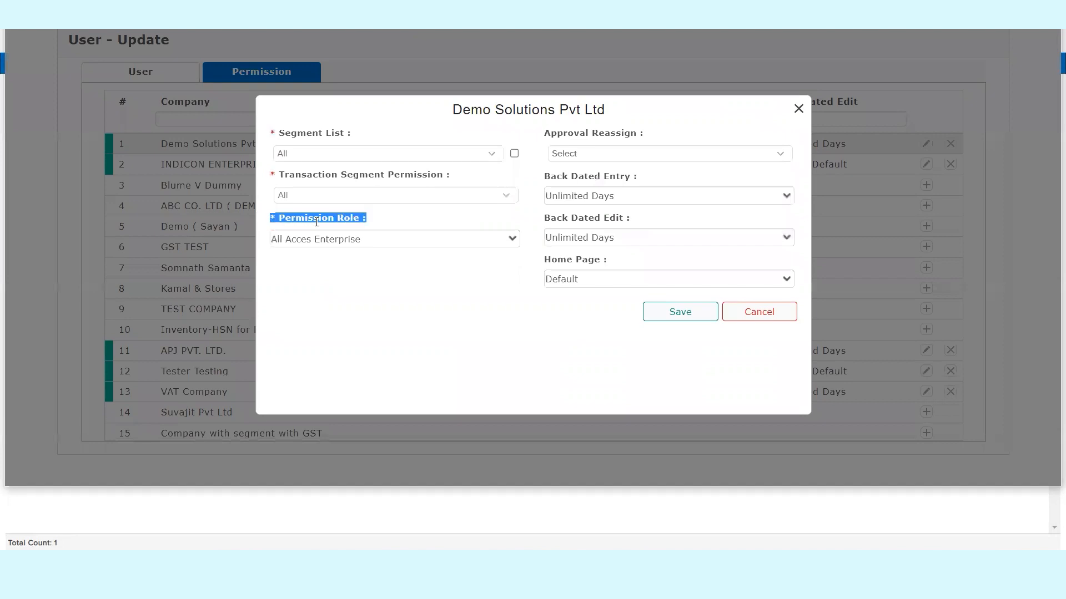
pyautogui.click(361, 246)
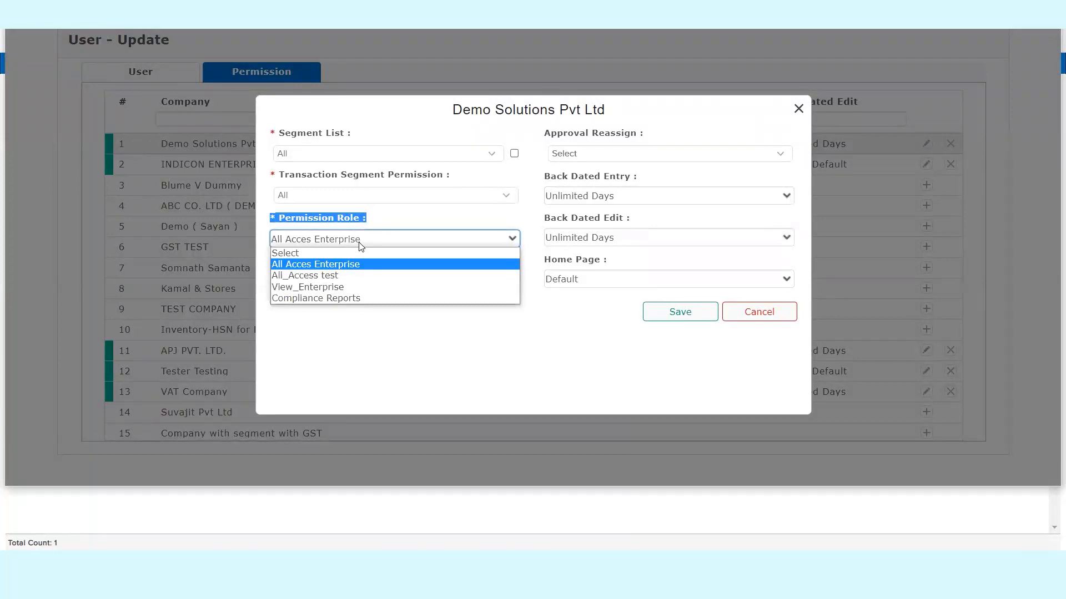
pyautogui.click(319, 298)
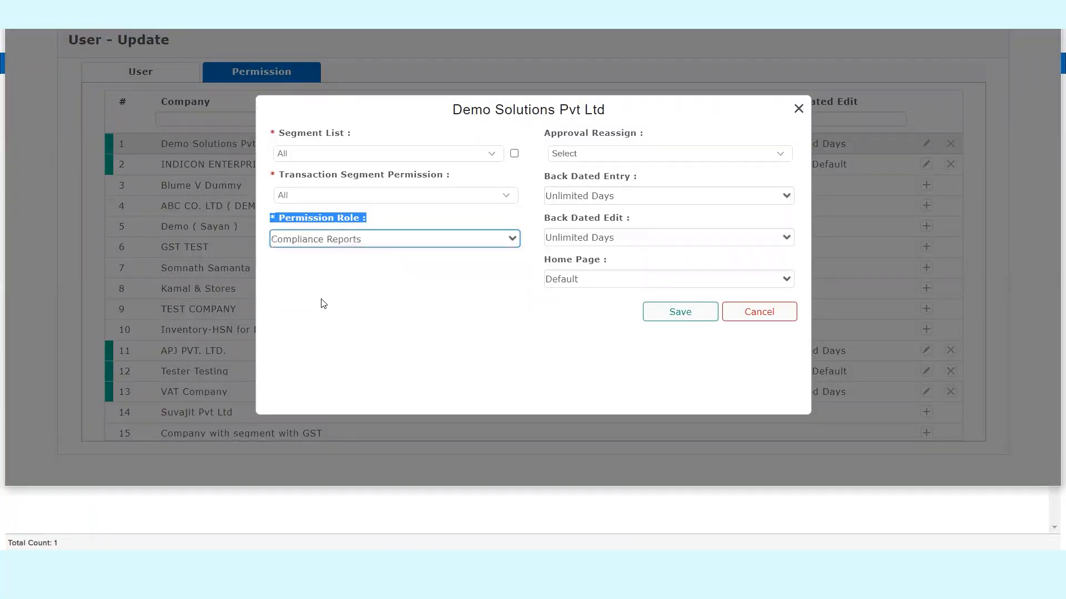
pyautogui.click(696, 320)
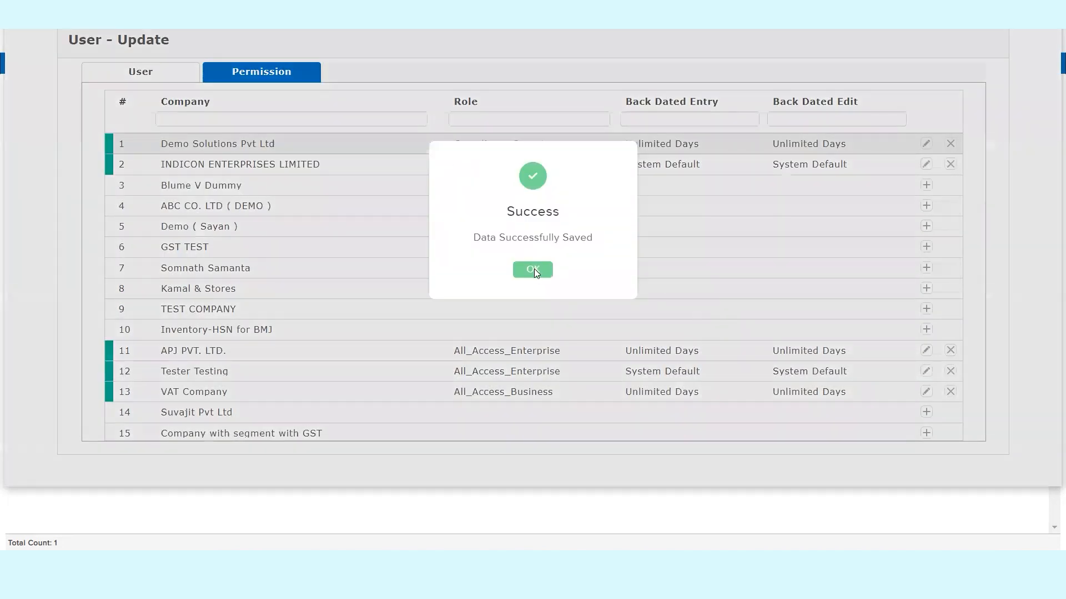
pyautogui.click(533, 270)
# - Save the updated user record from its general user details
pyautogui.click(146, 78)
pyautogui.click(883, 463)
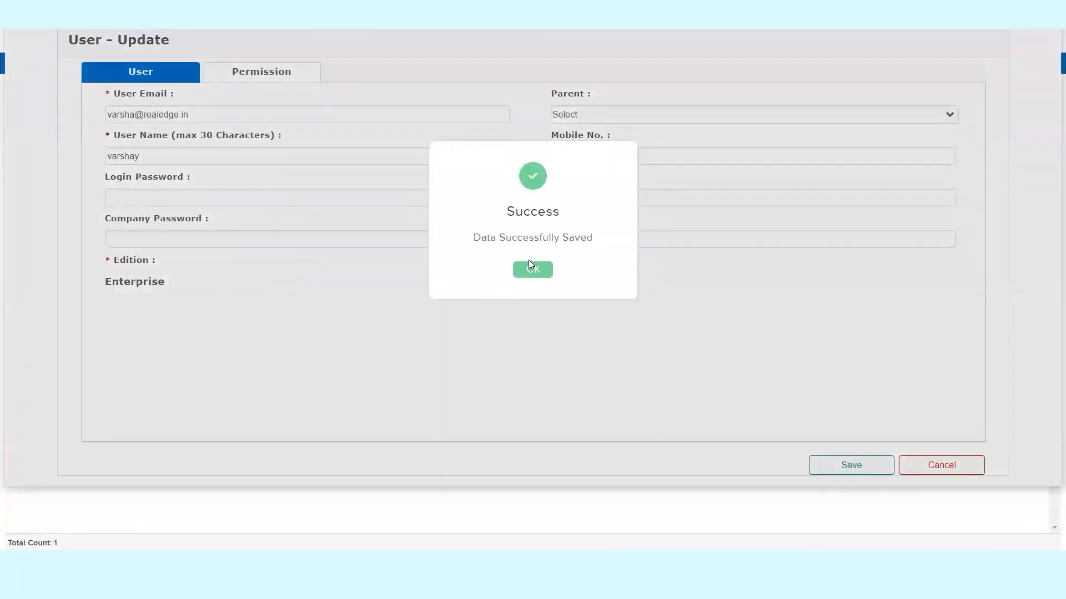
pyautogui.click(532, 269)
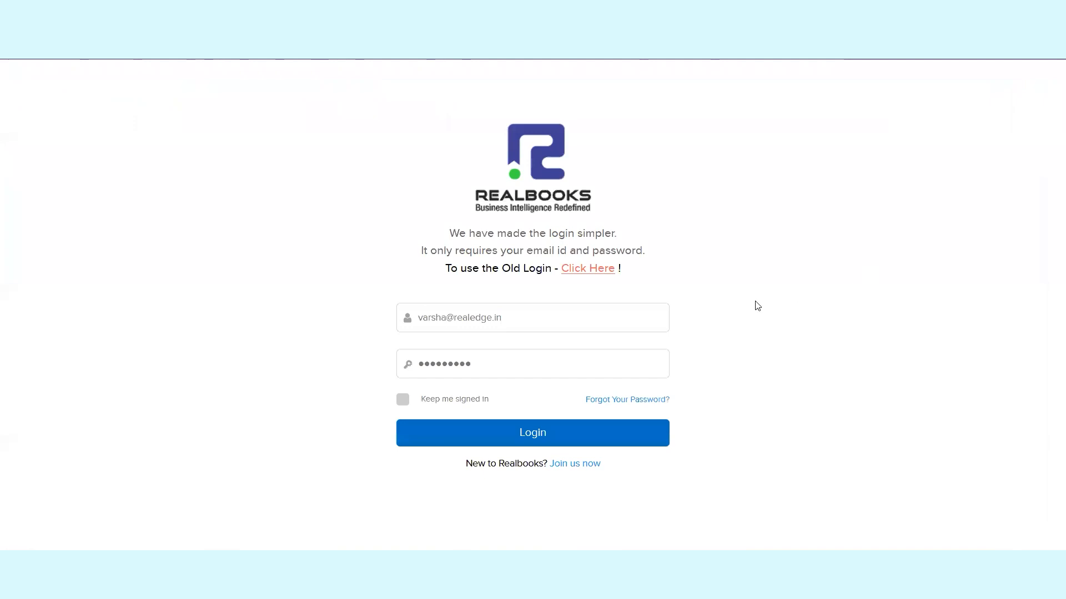
# - Log in as the restricted user with the prefilled credentials and enter Demo Solutions Pvt Ltd for all segments, period FY22-23
pyautogui.click(571, 320)
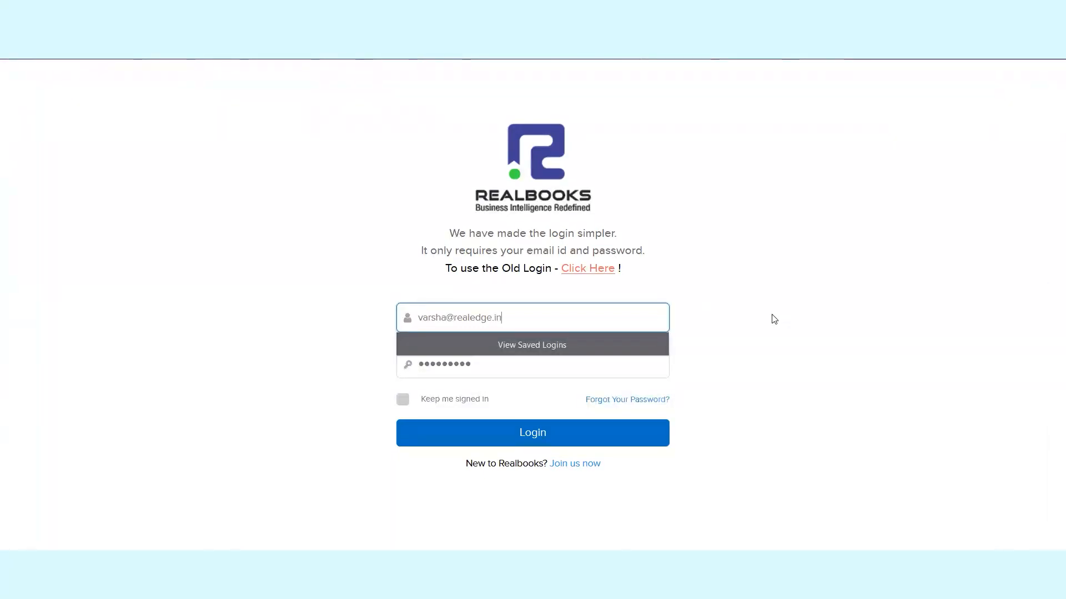
pyautogui.press('Tab')
pyautogui.press('Return')
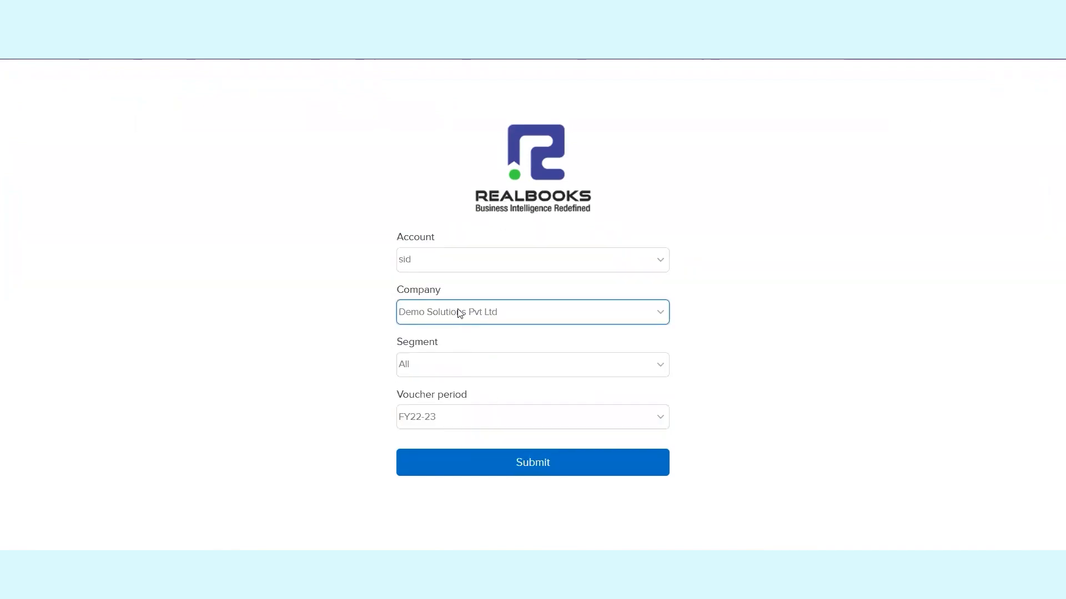
pyautogui.doubleClick(420, 289)
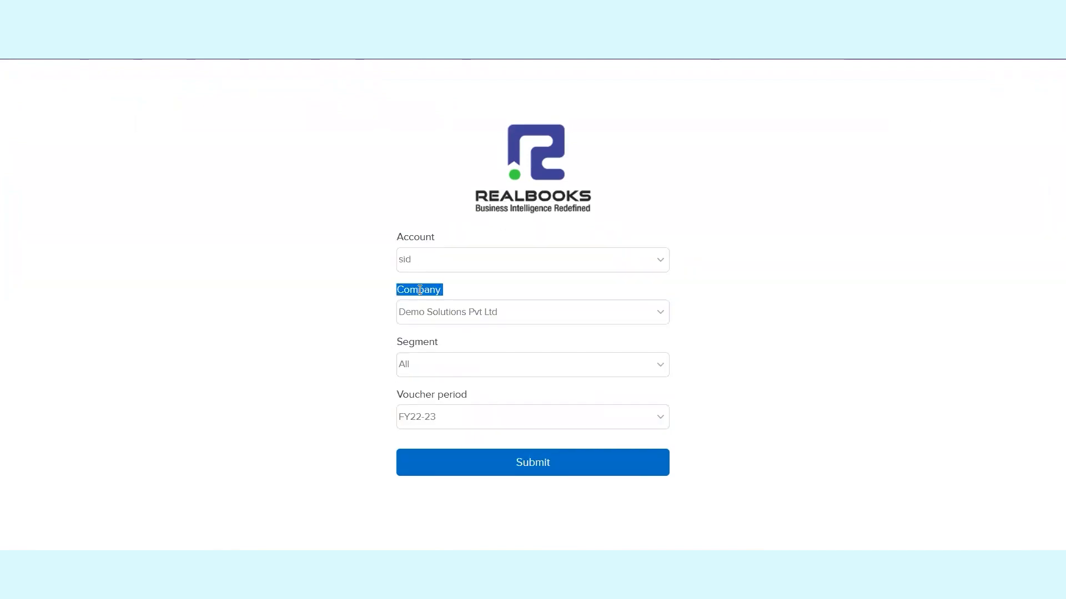
pyautogui.click(508, 461)
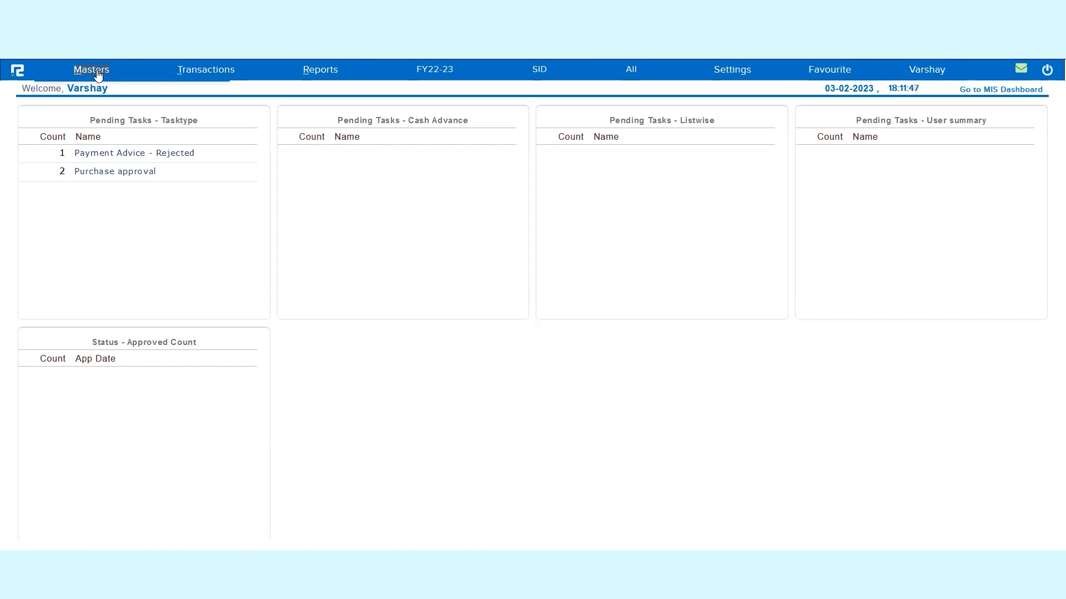
# - Open the GSTR-1 compliance report and run its summary for all business places from 01-01-2023 to 31-01-2023
pyautogui.click(204, 77)
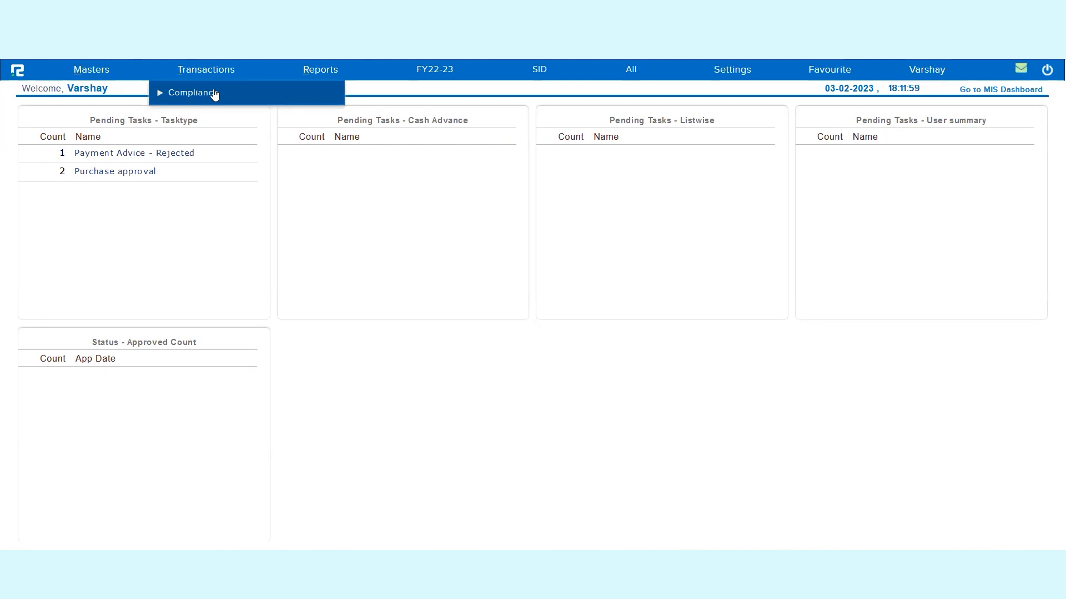
pyautogui.click(215, 94)
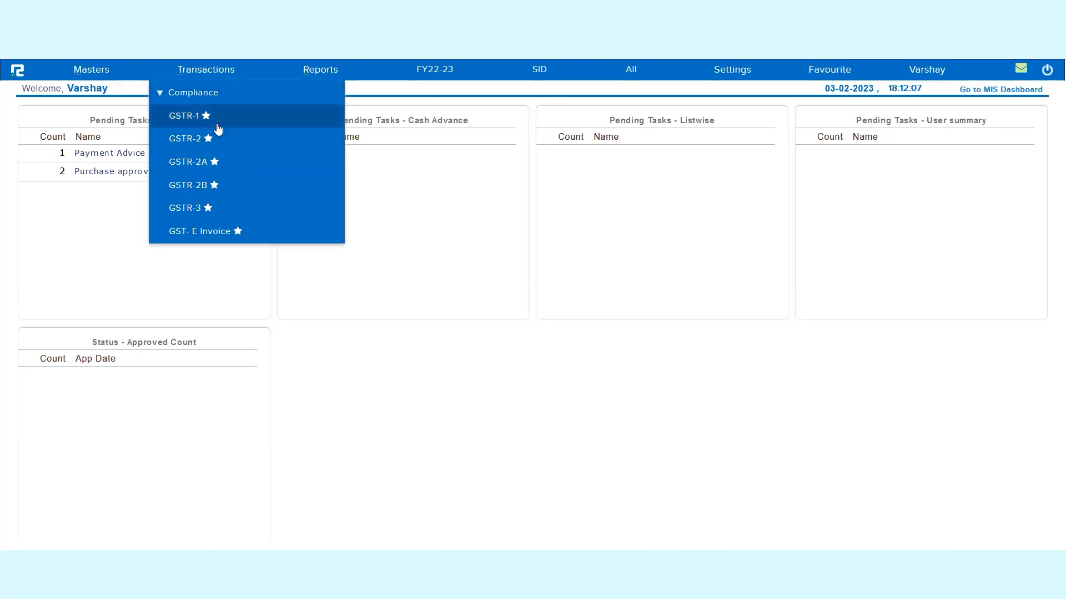
pyautogui.click(194, 119)
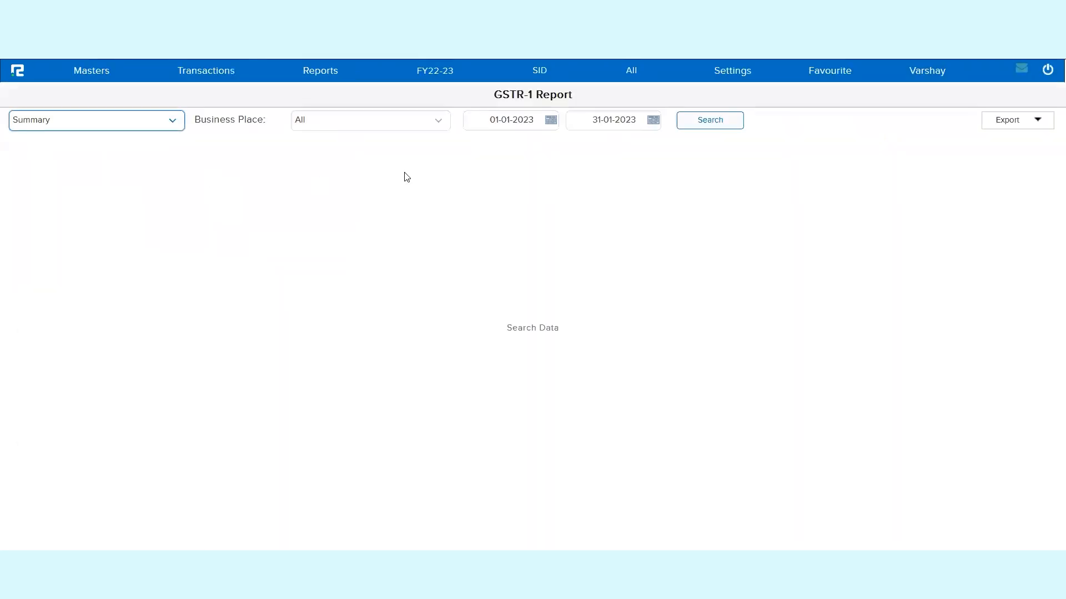
pyautogui.click(724, 120)
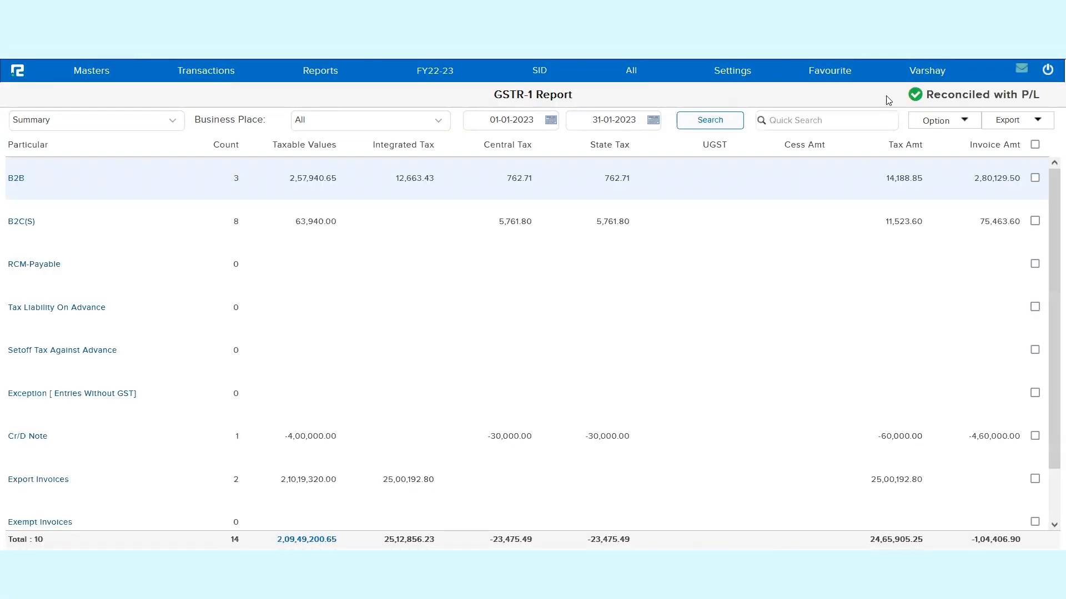
# - Examine which transaction, report, master and settings pages the restricted user can access
pyautogui.click(225, 76)
pyautogui.click(220, 94)
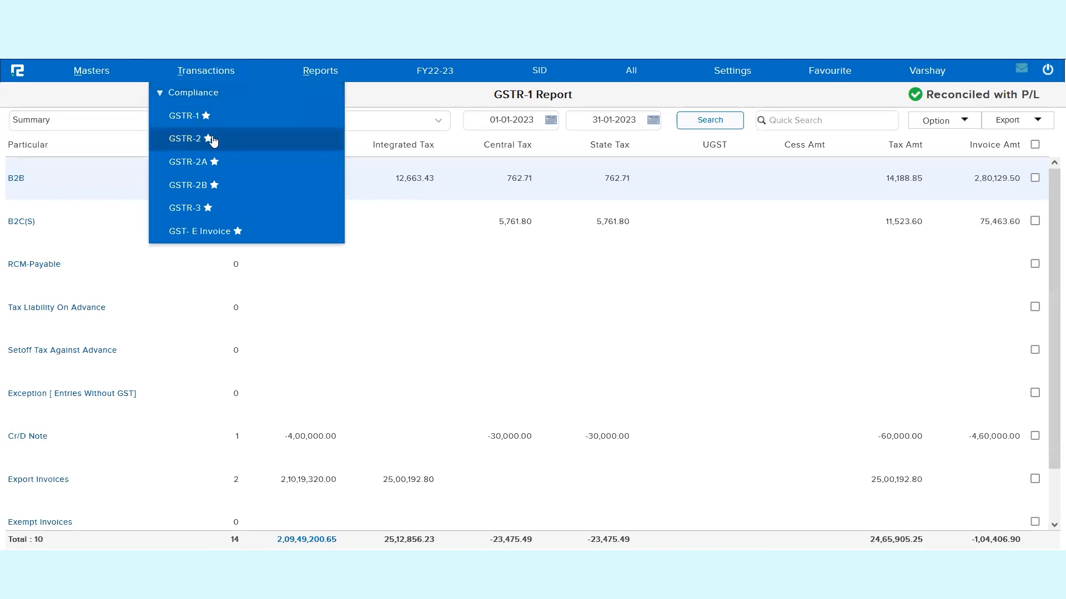
pyautogui.click(326, 78)
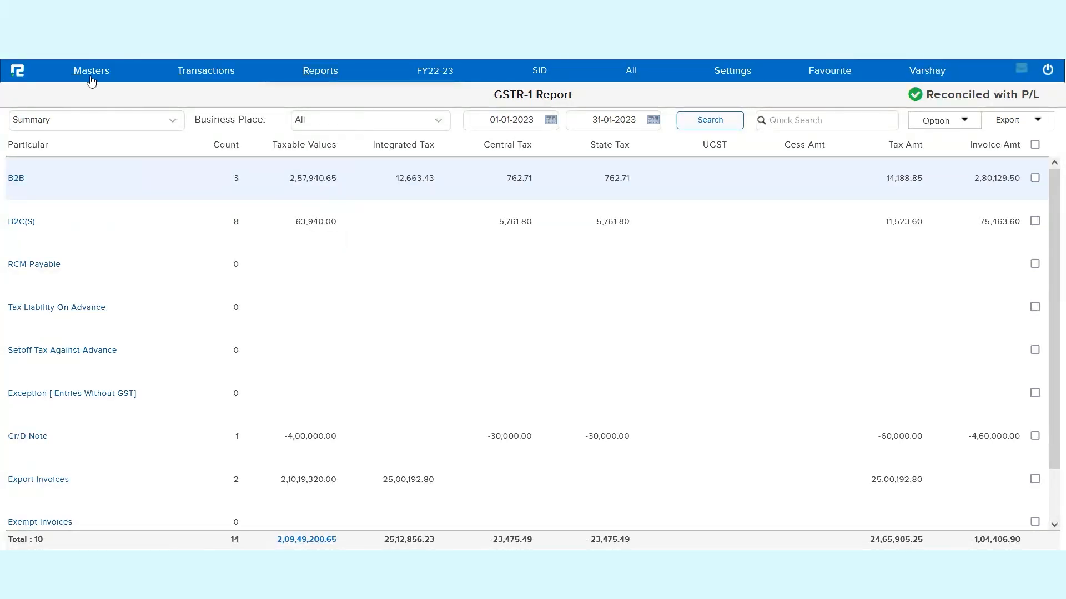
pyautogui.click(213, 79)
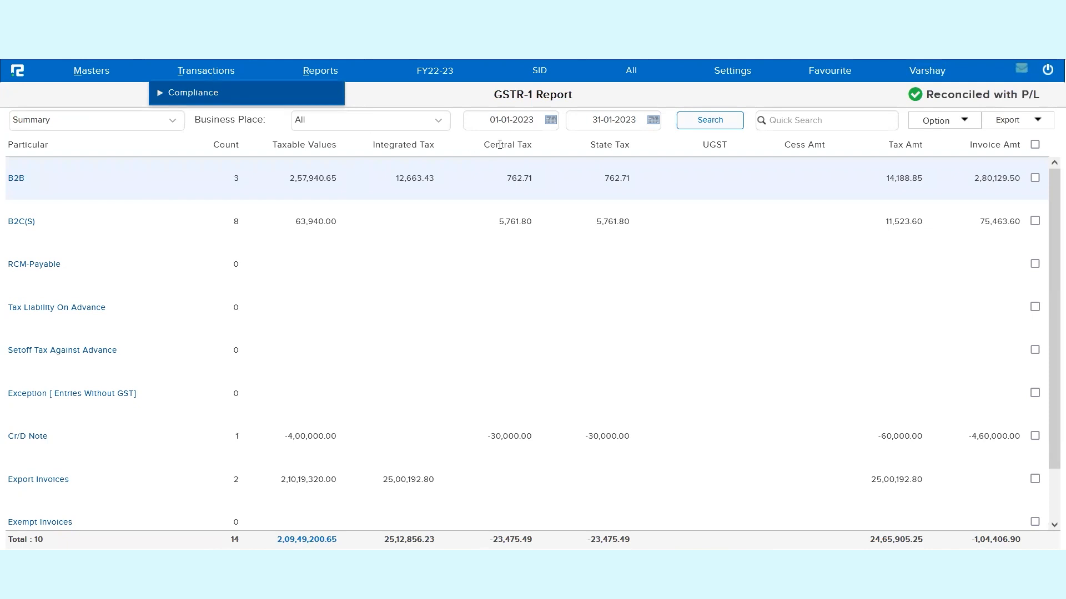
pyautogui.click(732, 72)
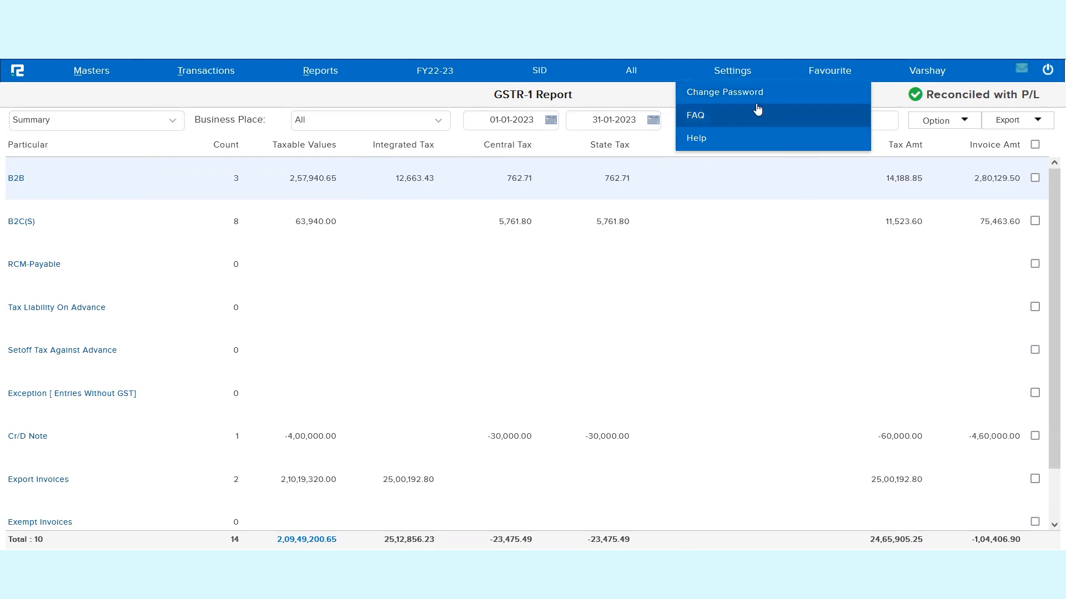
pyautogui.click(726, 201)
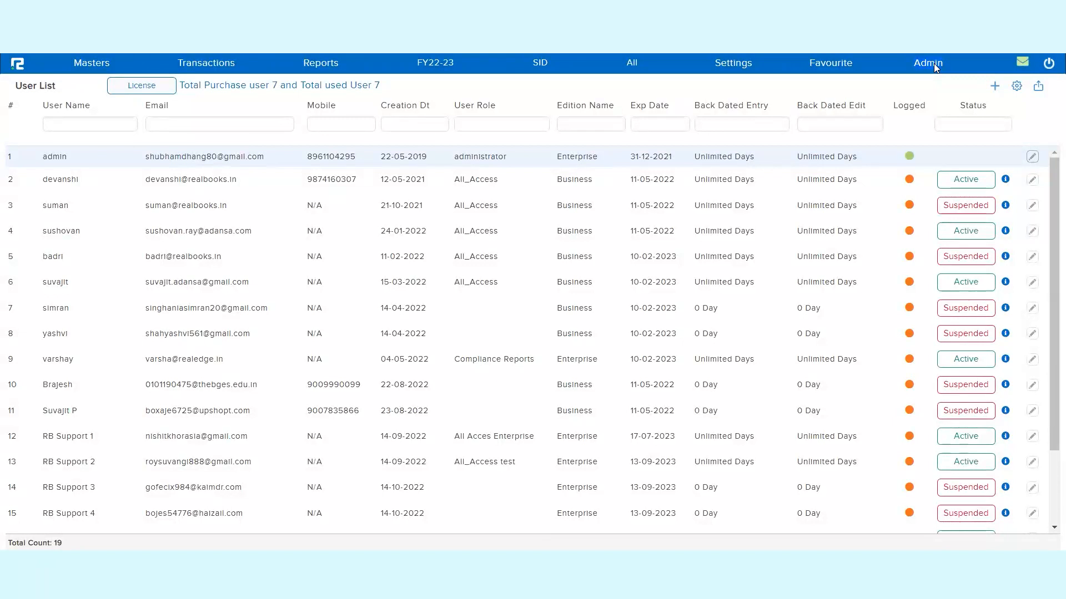
# - Switch back to the administrator's user list and open the first Business-edition user's record for editing
pyautogui.click(134, 122)
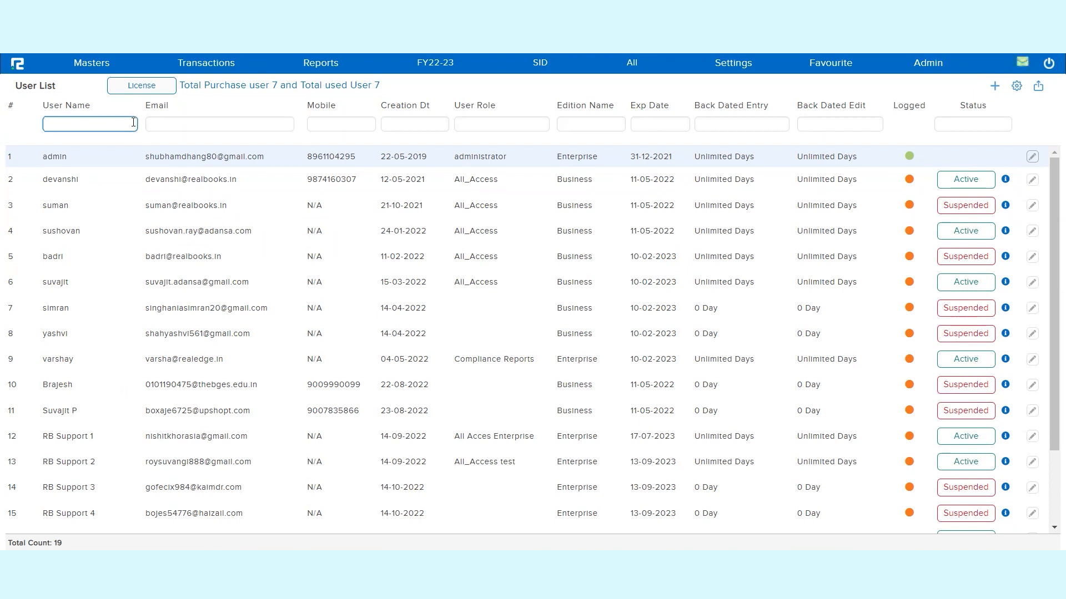
pyautogui.doubleClick(73, 178)
pyautogui.doubleClick(580, 185)
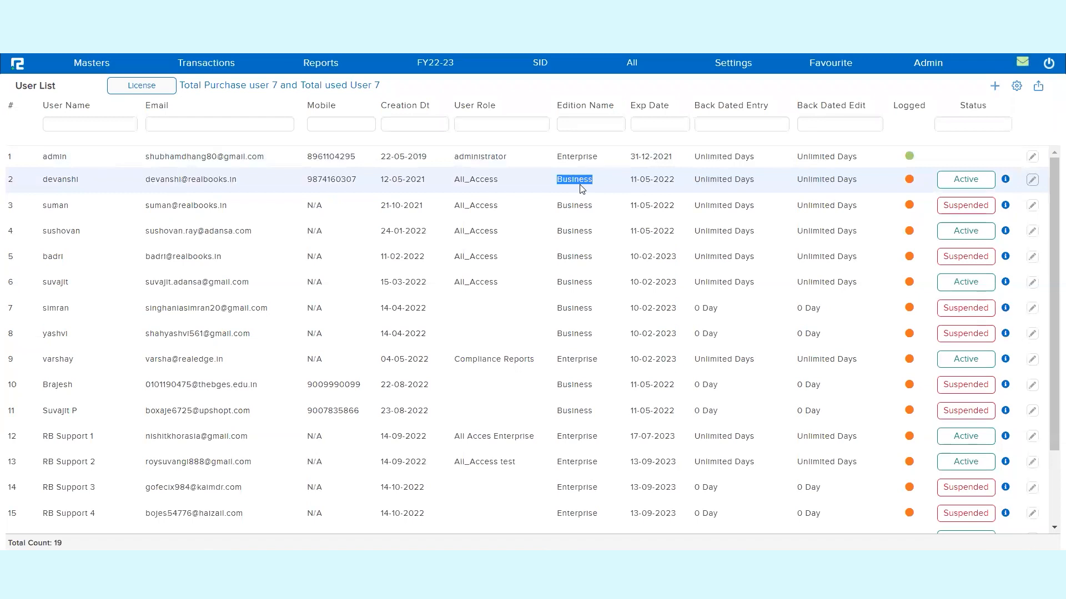
pyautogui.click(1034, 183)
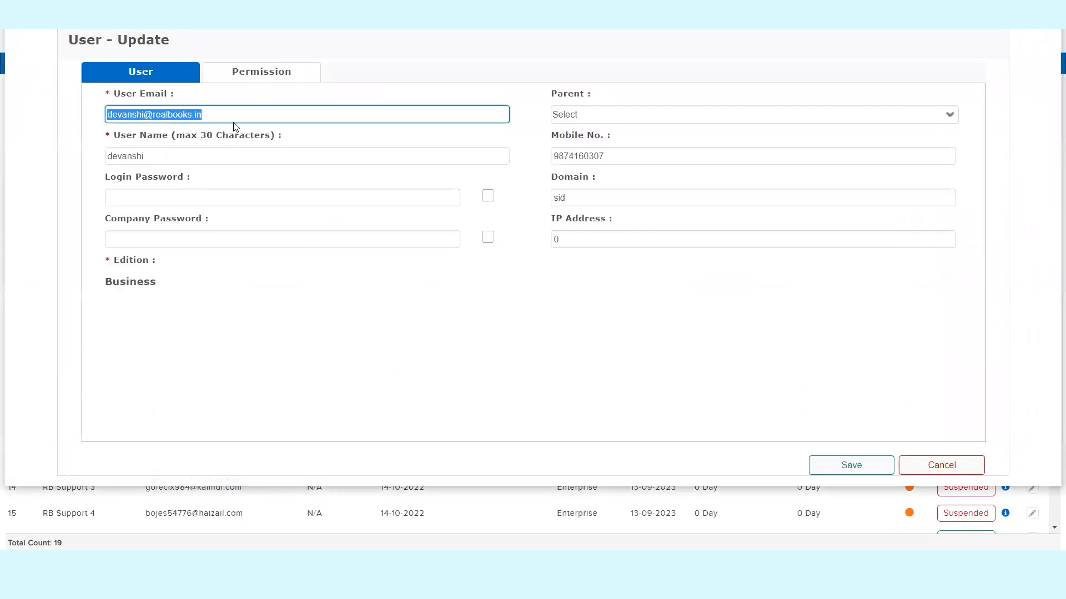
# - Check the permission roles offered for Demo Solutions Pvt Ltd and the edition in the Business user's record, then close it without saving
pyautogui.click(262, 79)
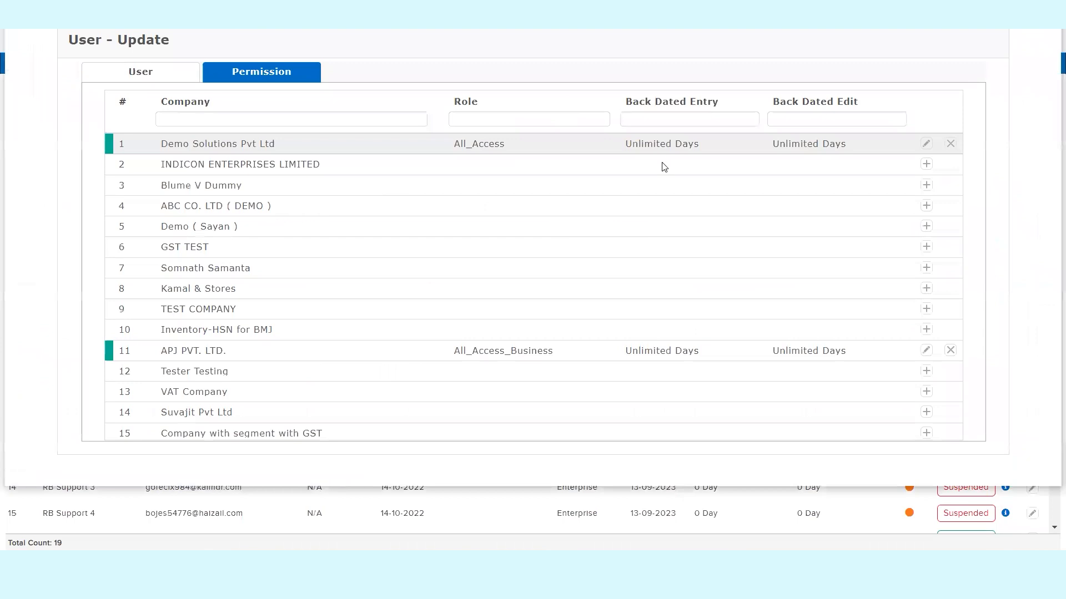
pyautogui.click(924, 145)
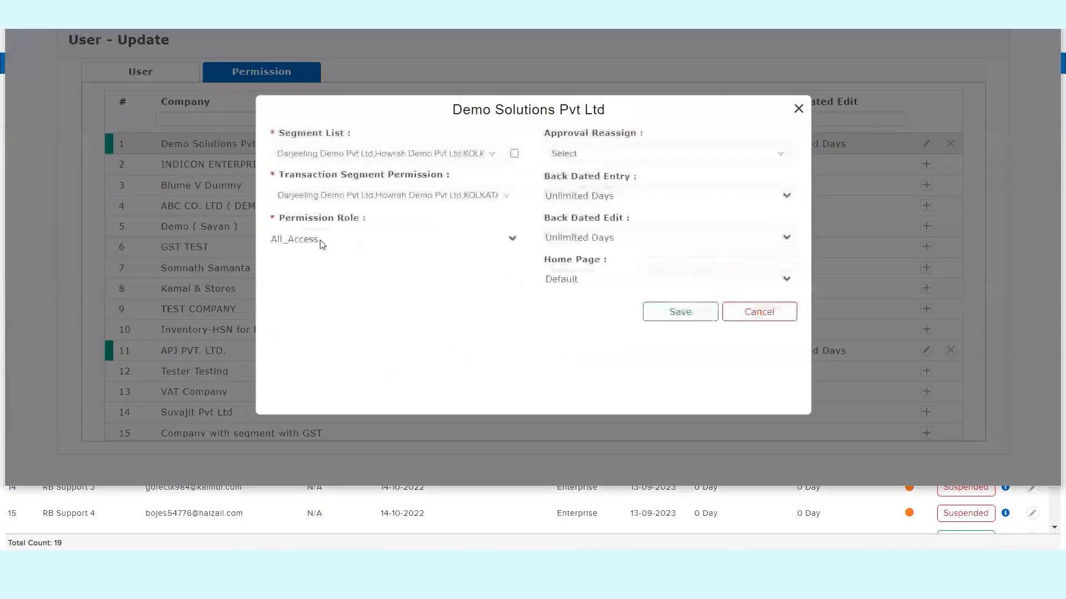
pyautogui.tripleClick(330, 220)
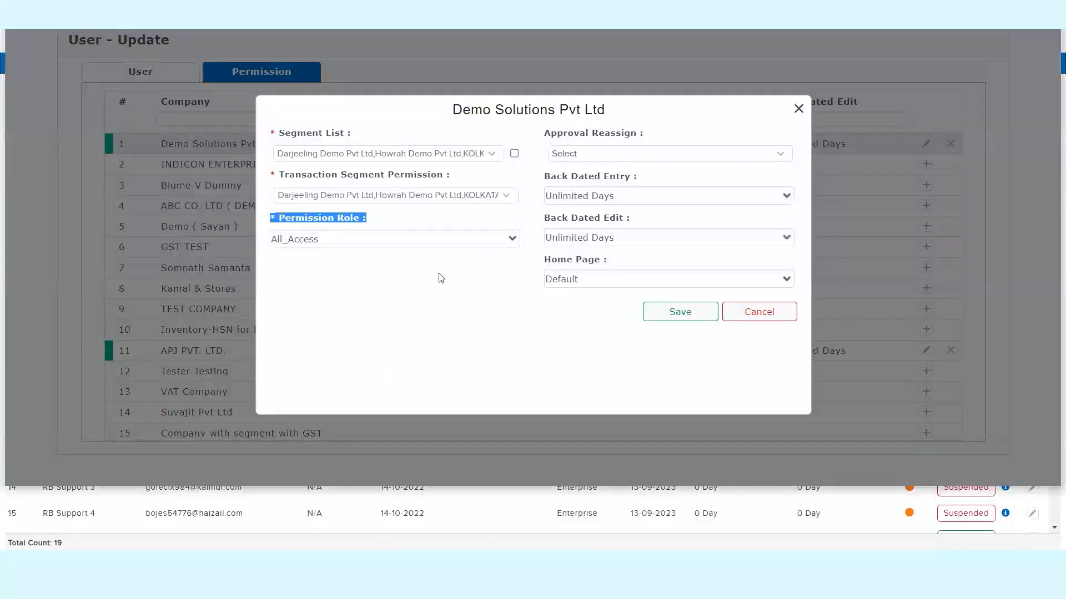
pyautogui.click(333, 243)
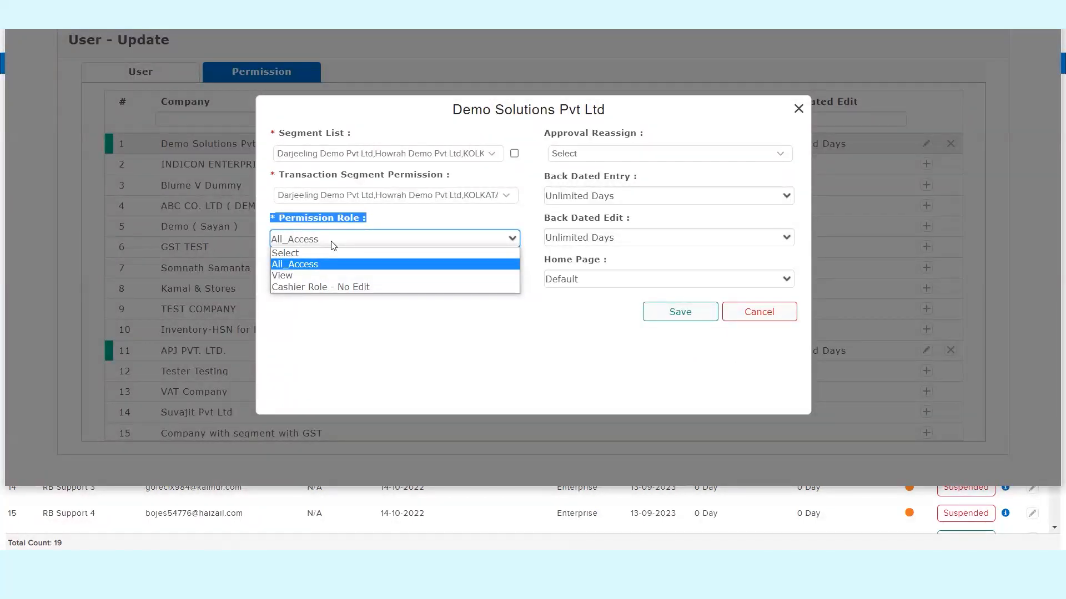
pyautogui.click(798, 109)
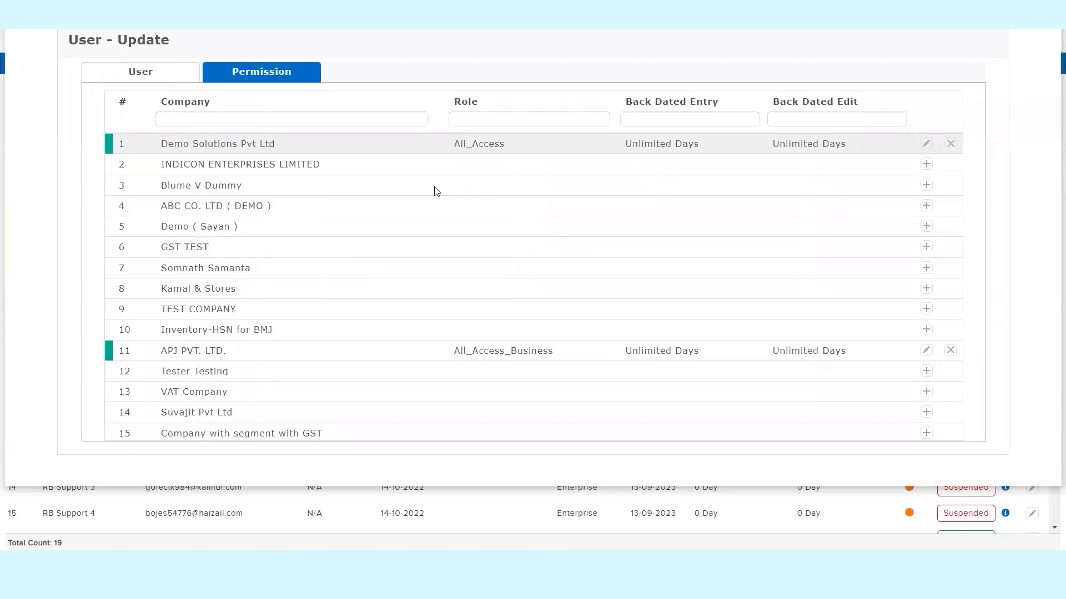
pyautogui.click(143, 79)
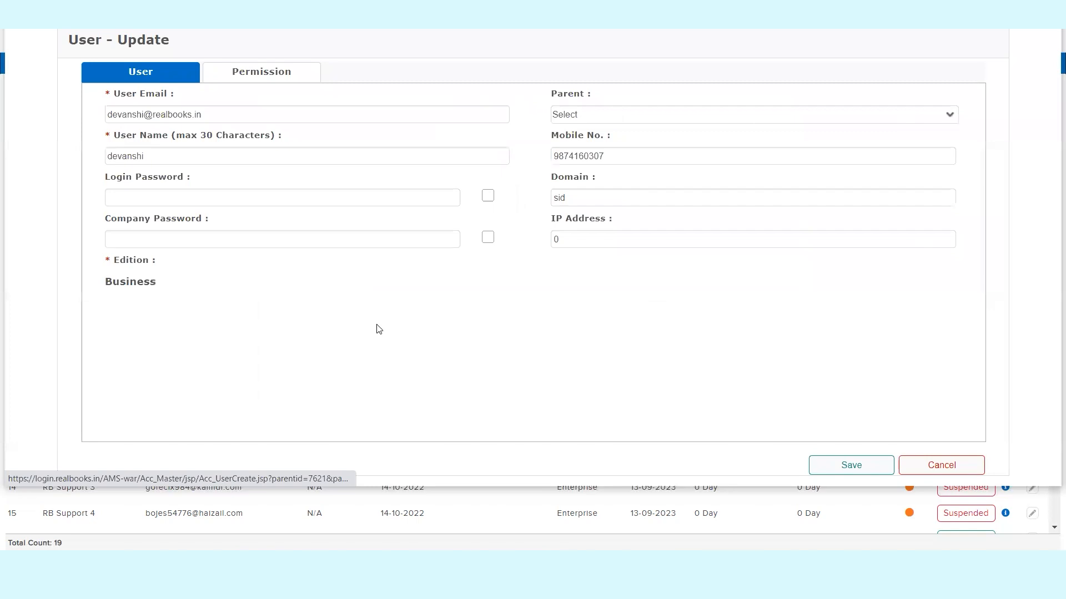
pyautogui.tripleClick(130, 258)
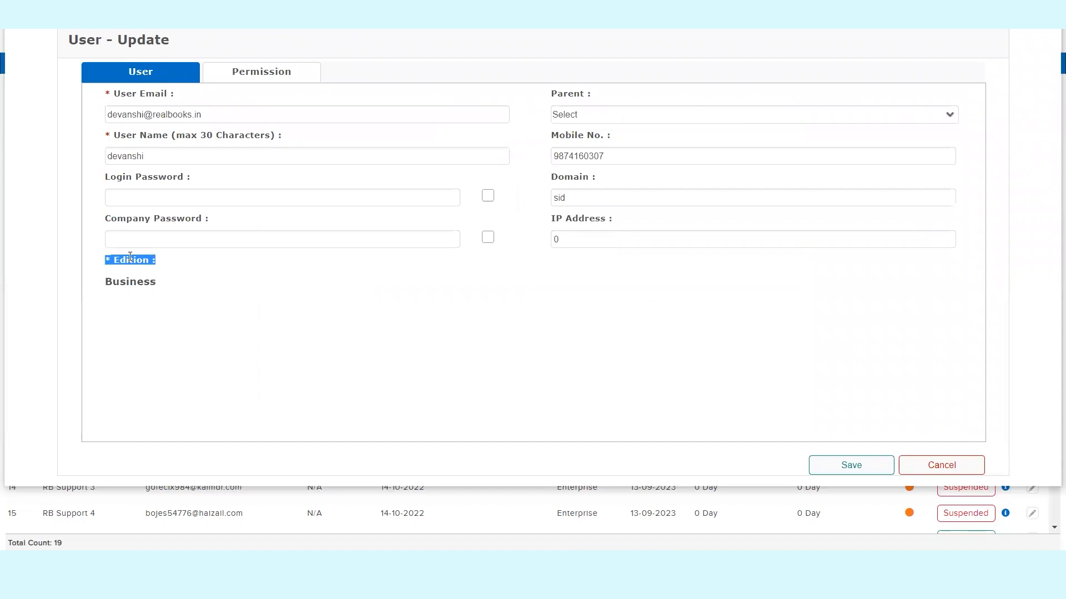
pyautogui.press('Escape')
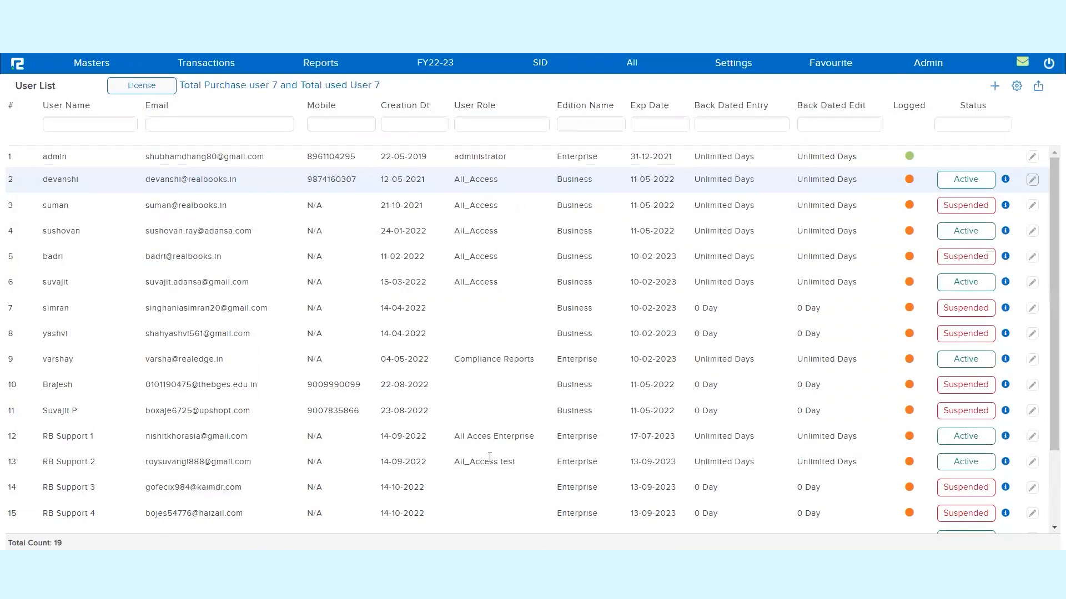
# - Open the list of page permission groups for viewing and editing
pyautogui.click(82, 65)
pyautogui.click(83, 89)
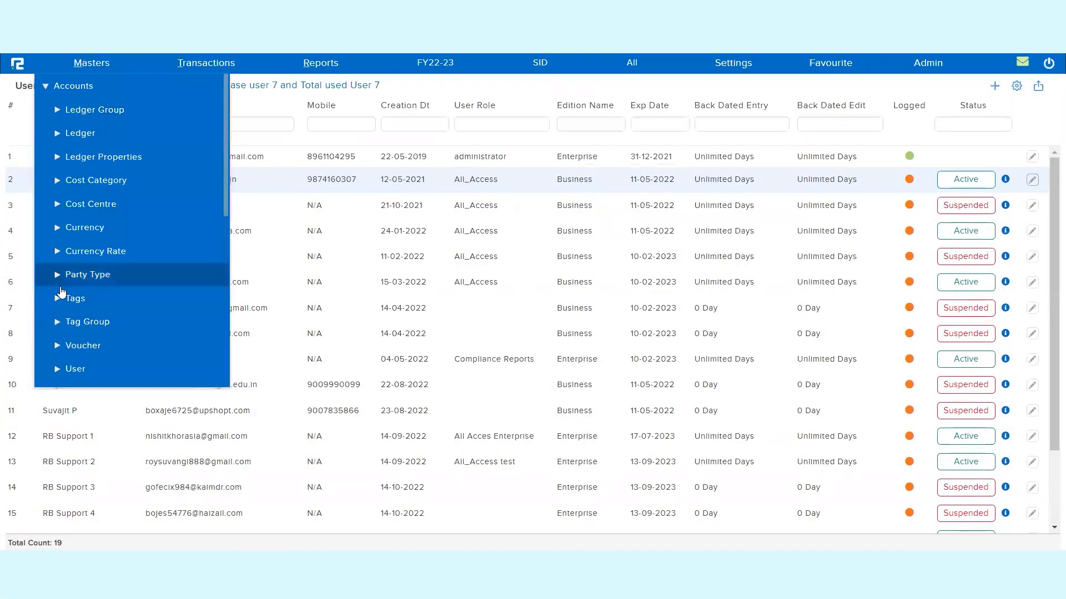
pyautogui.scroll(-3, 75, 335)
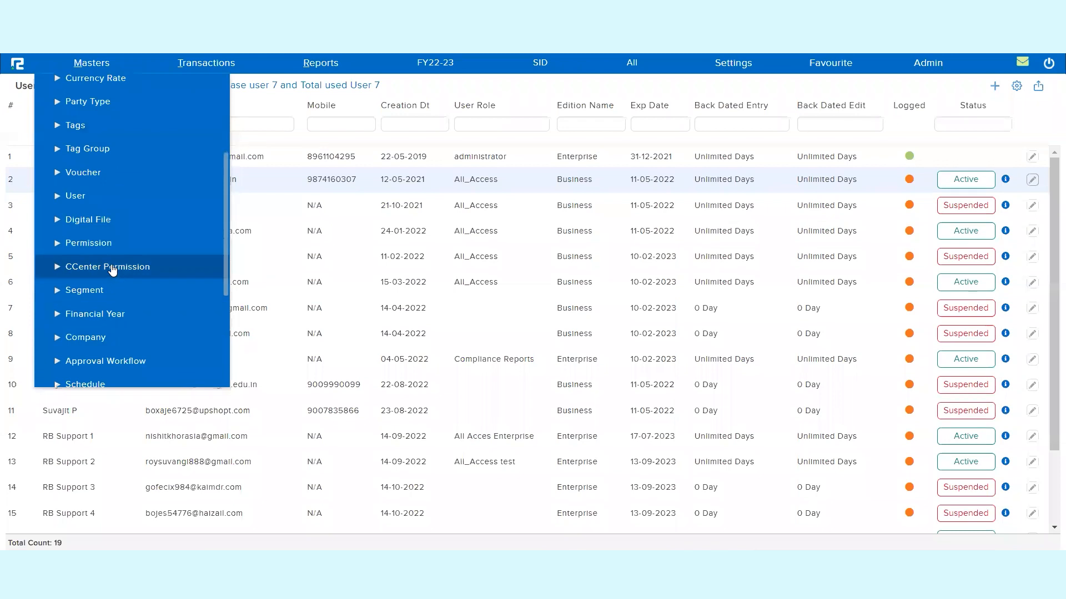
pyautogui.click(91, 243)
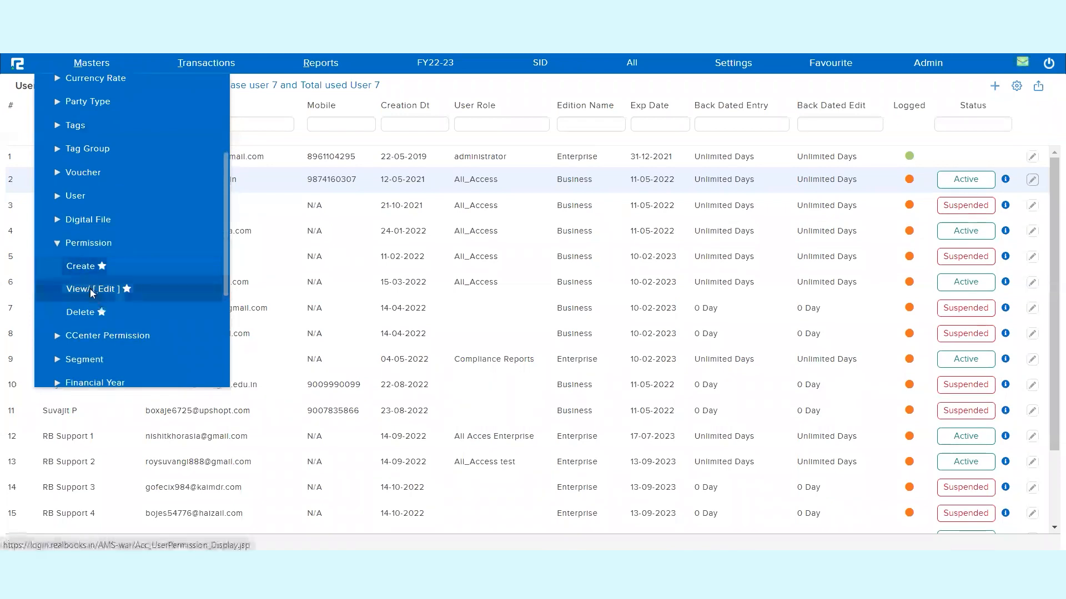
pyautogui.click(92, 289)
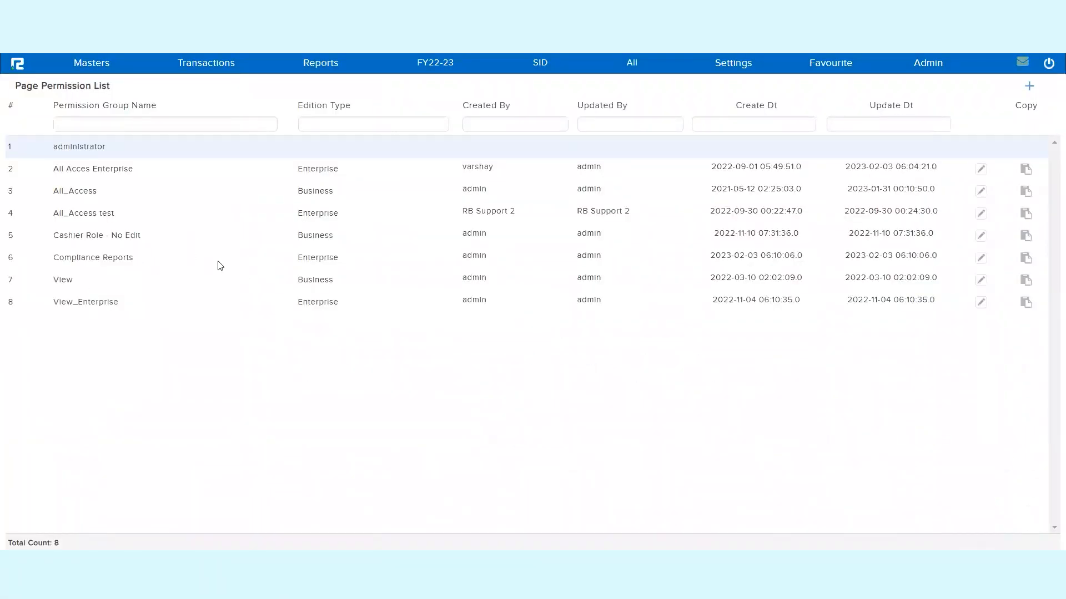
# - Review the name and edition of the Compliance Reports permission group and close it unchanged
pyautogui.click(972, 258)
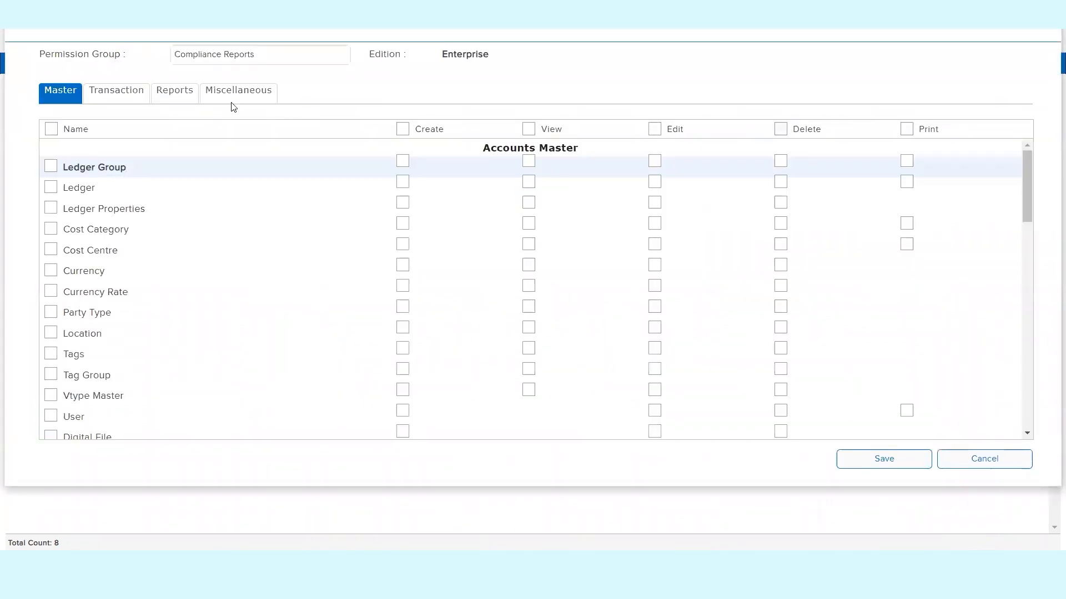
pyautogui.tripleClick(266, 61)
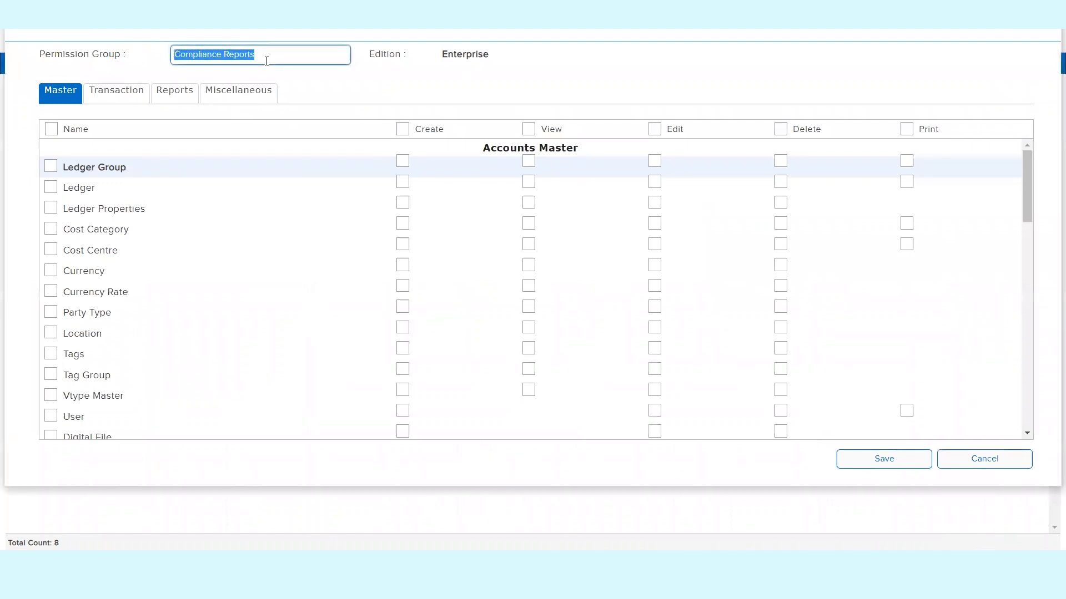
pyautogui.press('Escape')
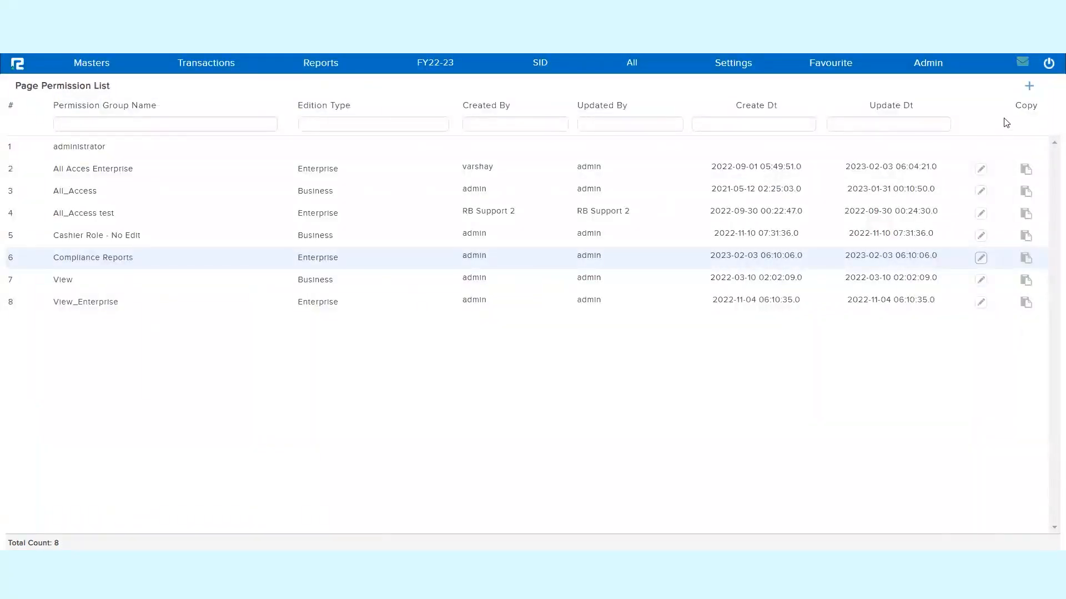
# - Start a new permission group named Data Entry for the Enterprise edition
pyautogui.click(1029, 87)
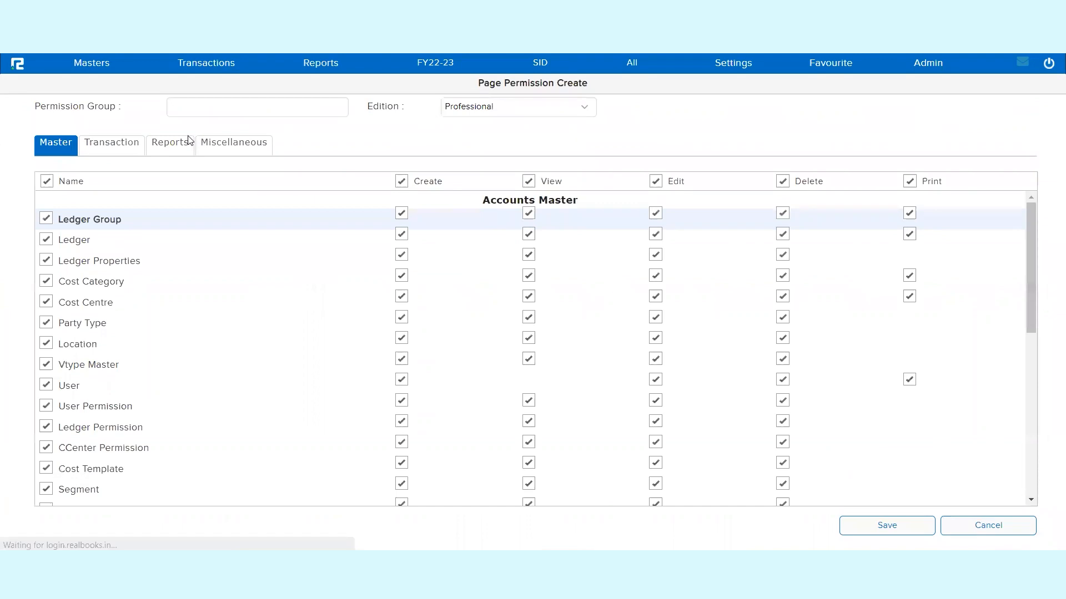
pyautogui.click(245, 106)
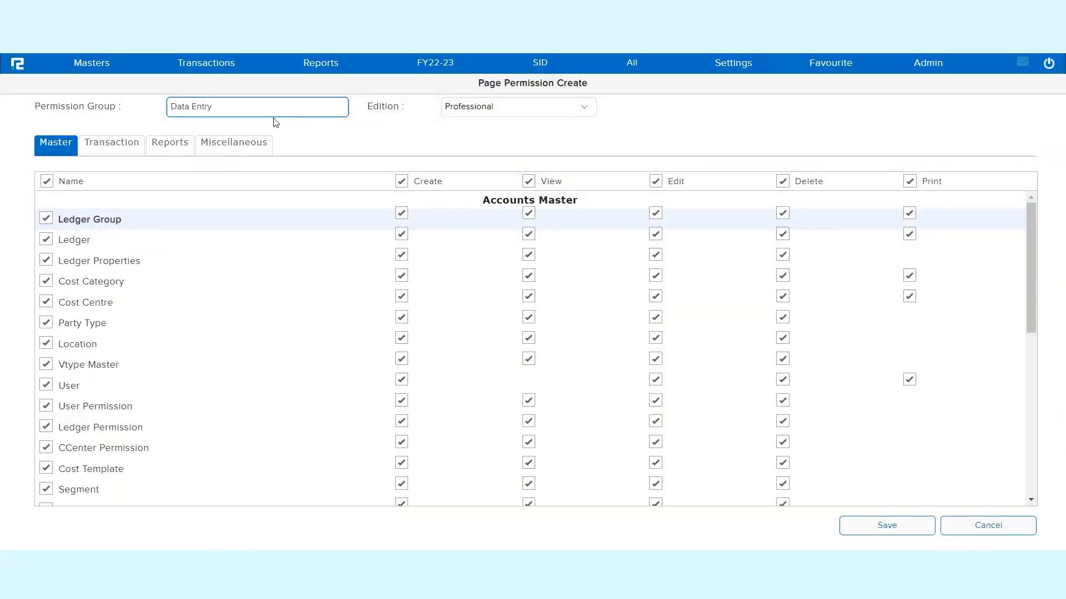
pyautogui.click(486, 107)
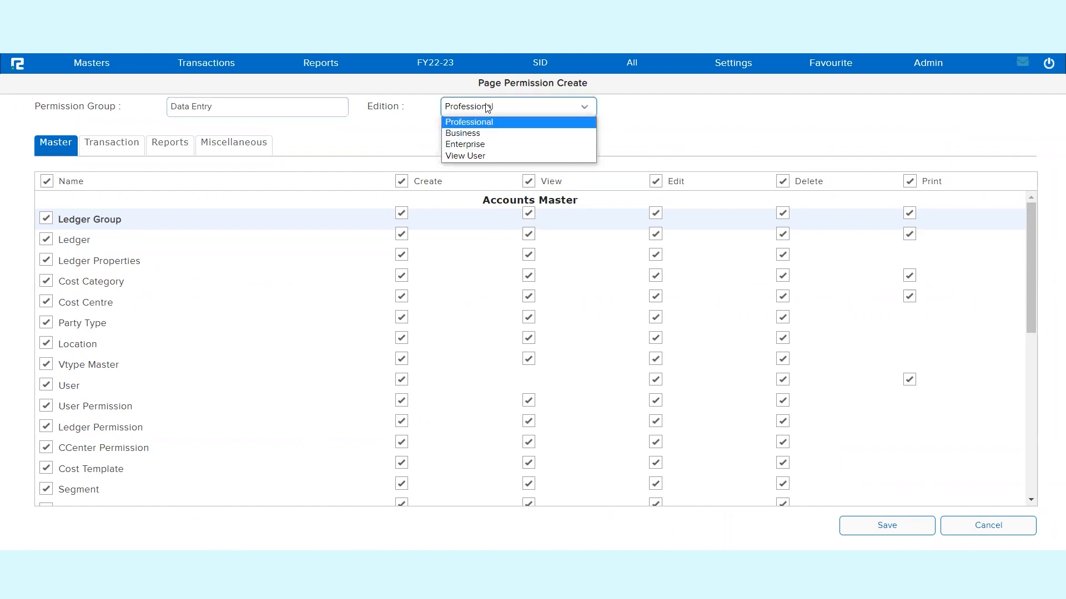
pyautogui.click(490, 144)
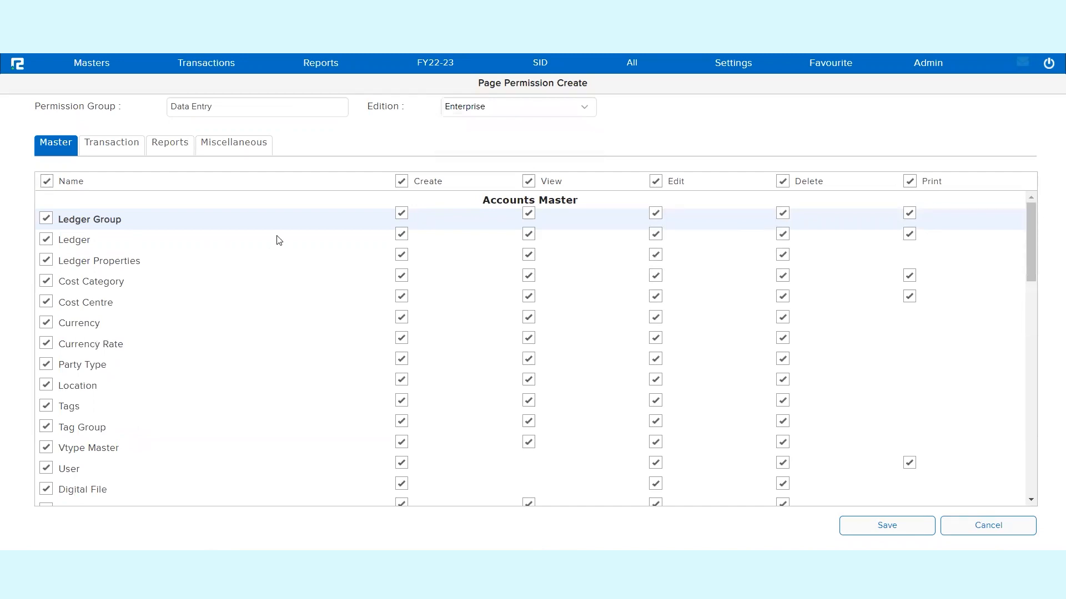
# - Remove the Create, Edit, Delete and Print rights from all master pages, keeping only View
pyautogui.click(401, 181)
pyautogui.doubleClick(559, 183)
pyautogui.click(656, 182)
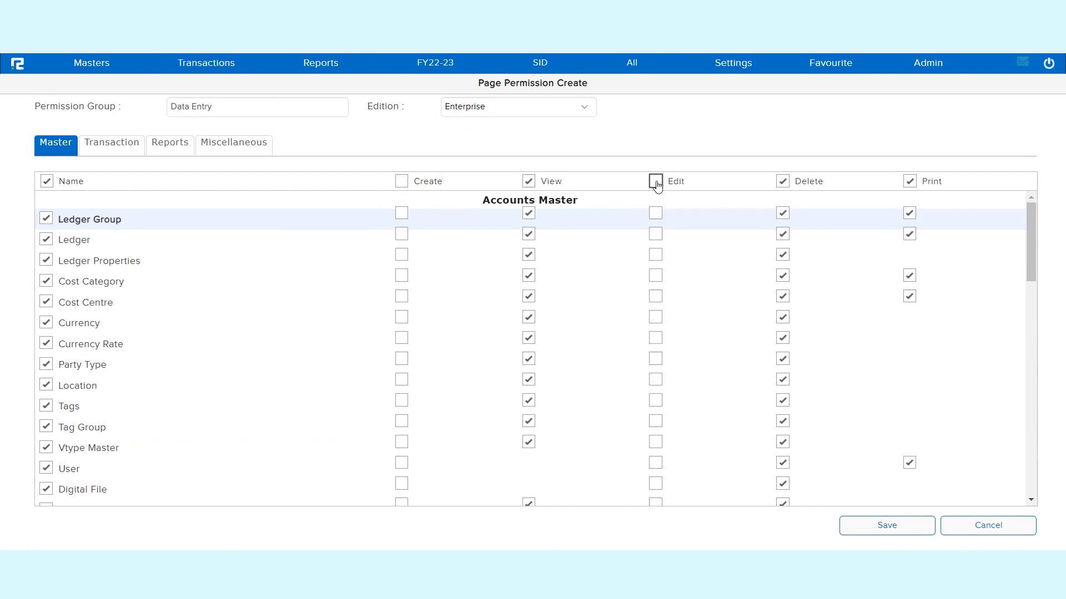
pyautogui.click(782, 182)
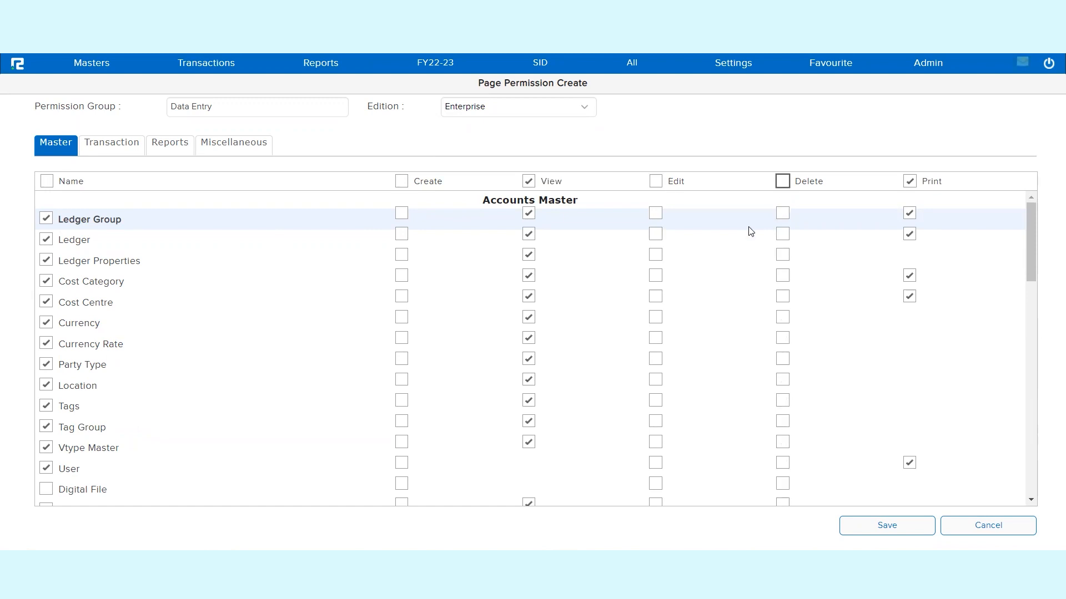
pyautogui.click(909, 183)
# - Clear all transaction pages, select Acc_Voucher, and remove the Delete and Edit rights for every transaction
pyautogui.click(112, 146)
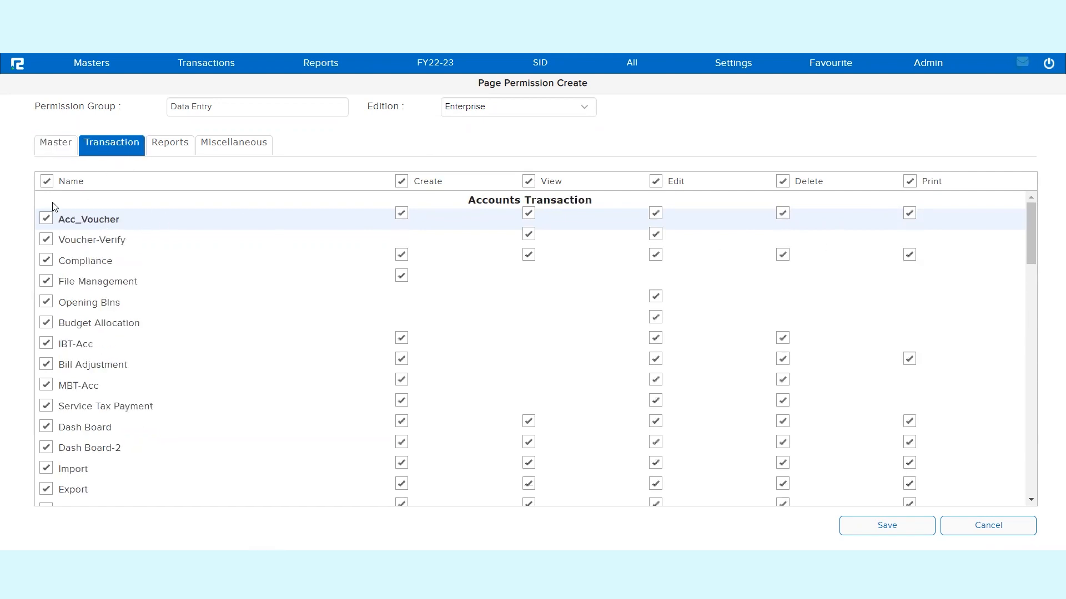
pyautogui.click(46, 181)
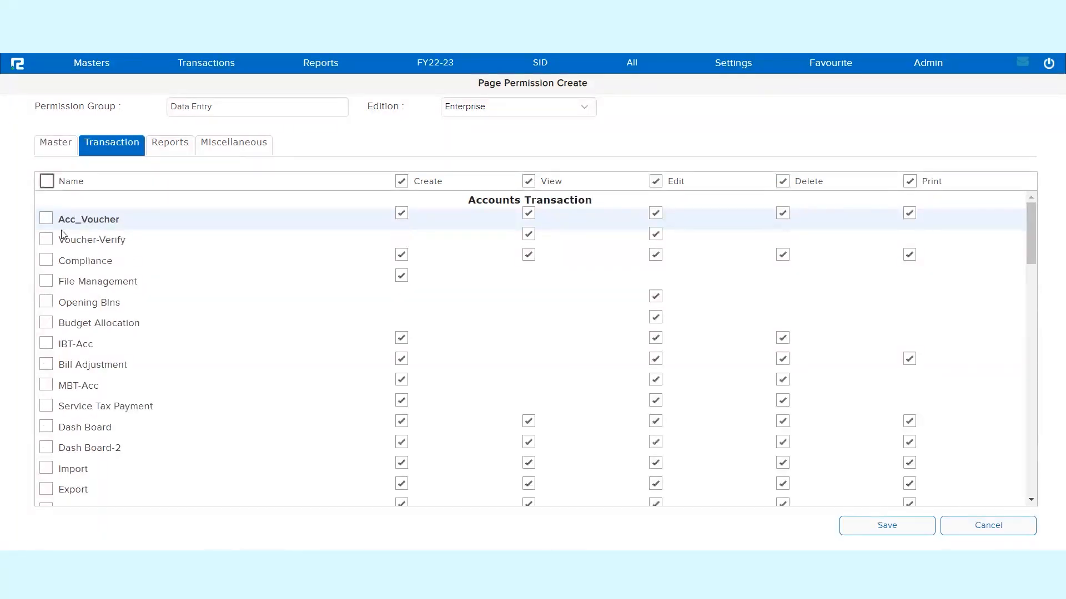
pyautogui.click(47, 219)
pyautogui.click(783, 182)
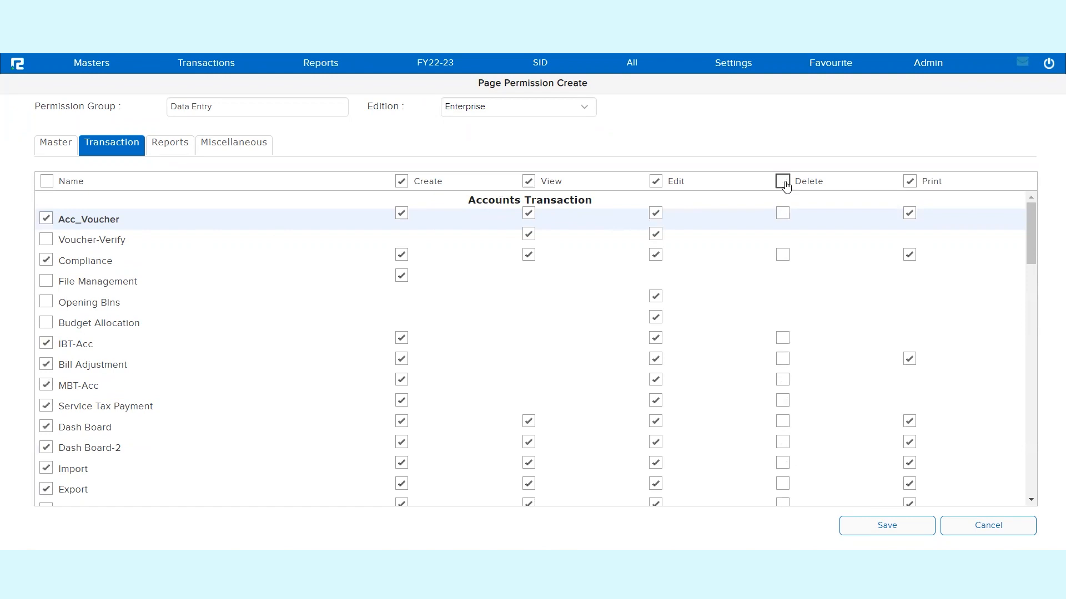
pyautogui.click(656, 183)
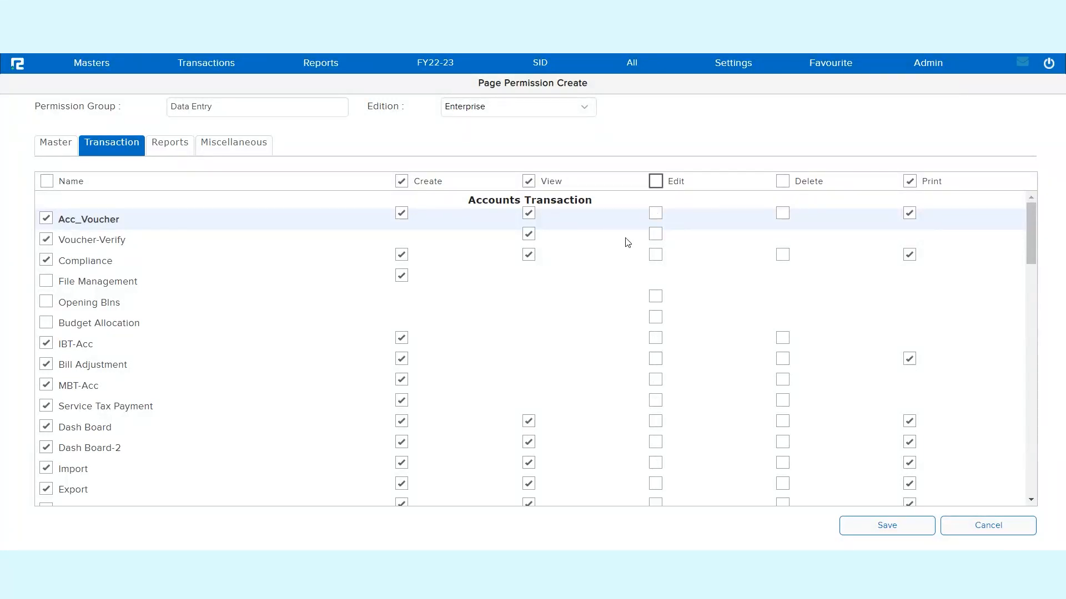
# - Clear the transaction page selection again and allow only Acc_Voucher, without its Delete and Edit rights
pyautogui.click(46, 181)
pyautogui.click(46, 218)
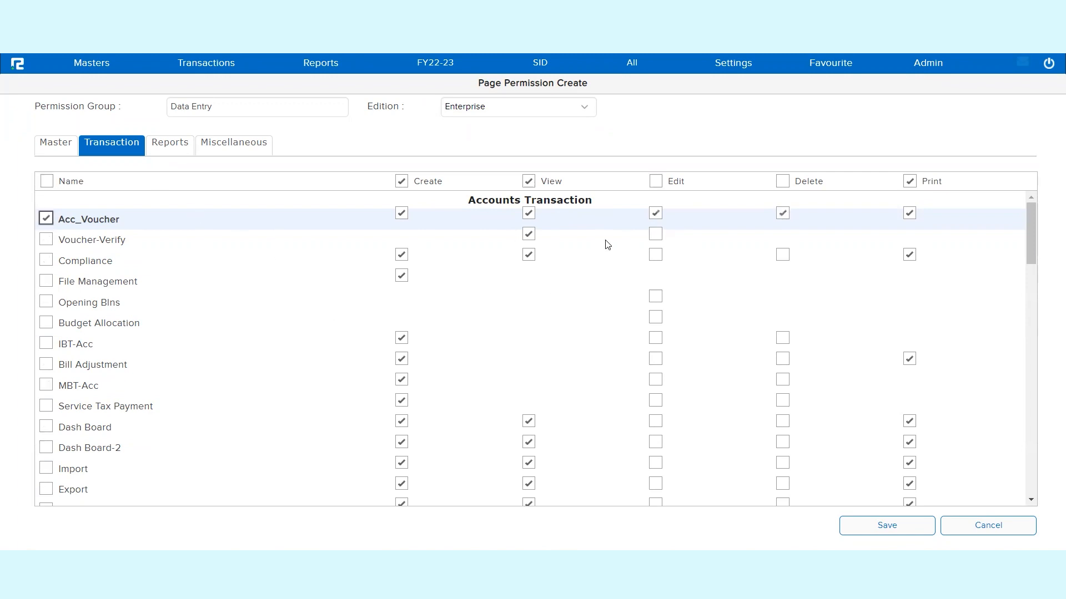
pyautogui.click(782, 214)
pyautogui.click(656, 216)
# - Limit the group's report access to Ledger Report only
pyautogui.click(172, 149)
pyautogui.click(46, 182)
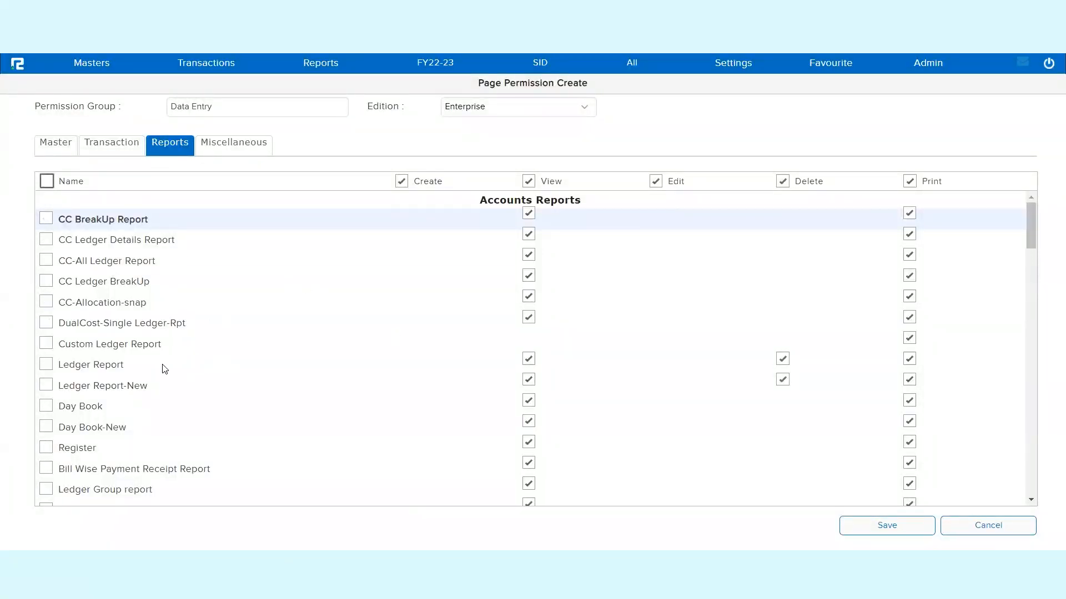
pyautogui.click(46, 364)
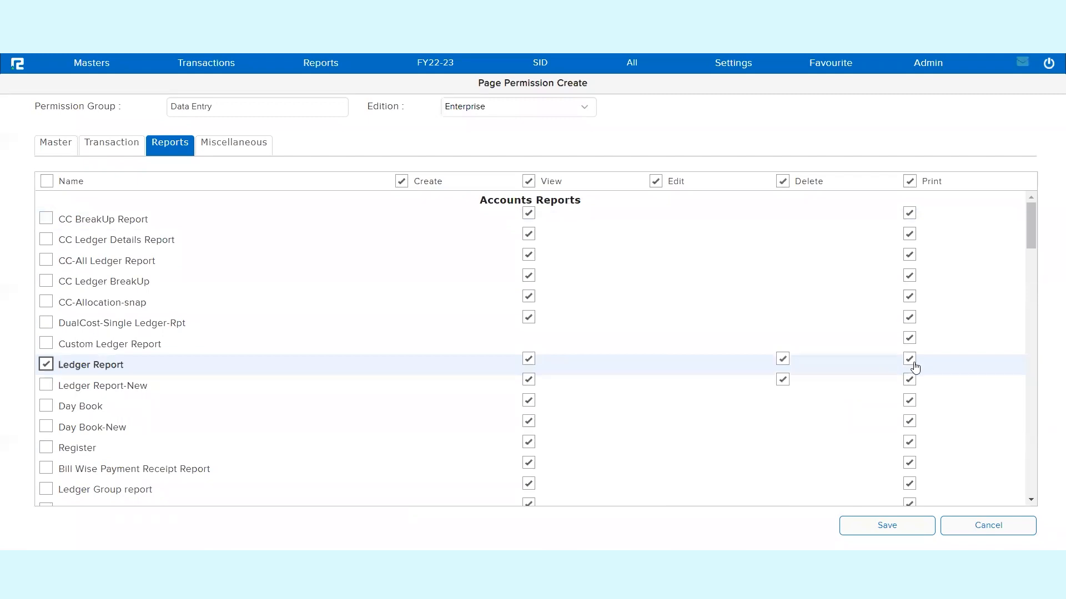
# - Allow only Change Password among the miscellaneous pages and save the Data Entry permission group
pyautogui.click(232, 142)
pyautogui.click(47, 181)
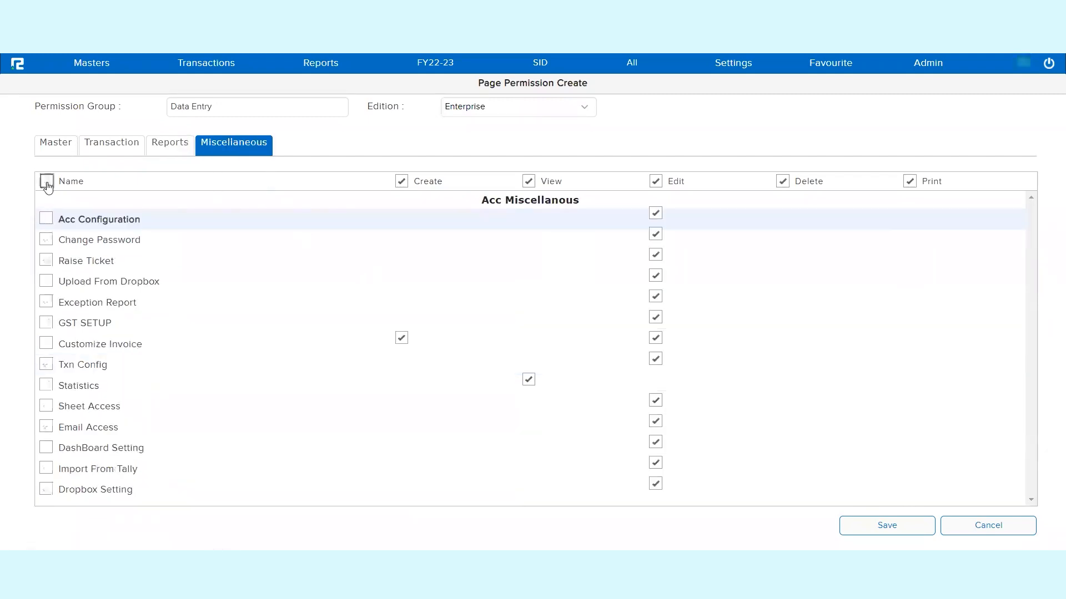
pyautogui.click(46, 239)
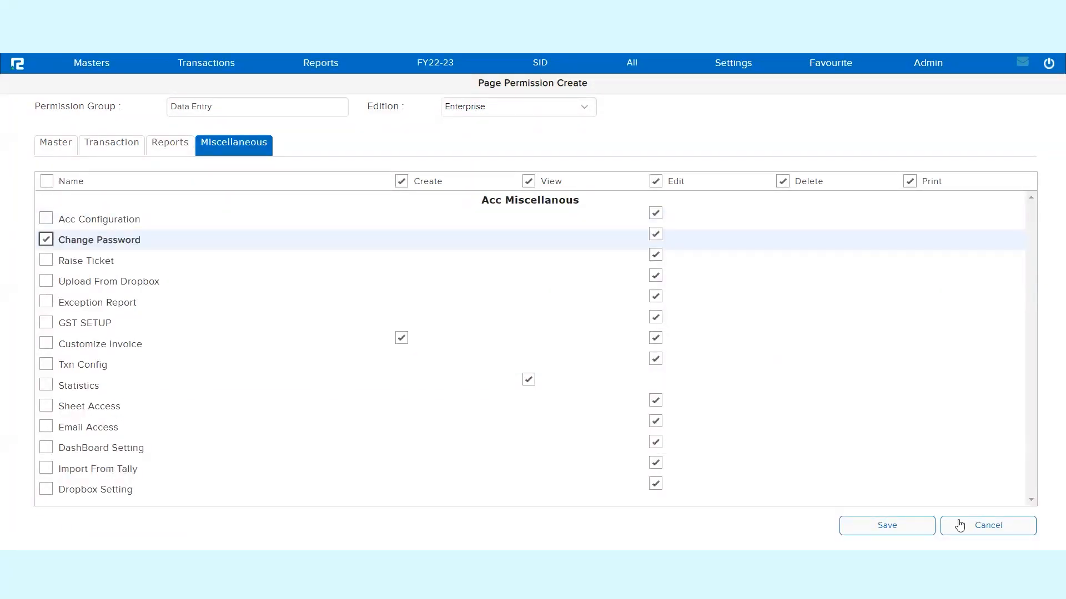
pyautogui.click(903, 527)
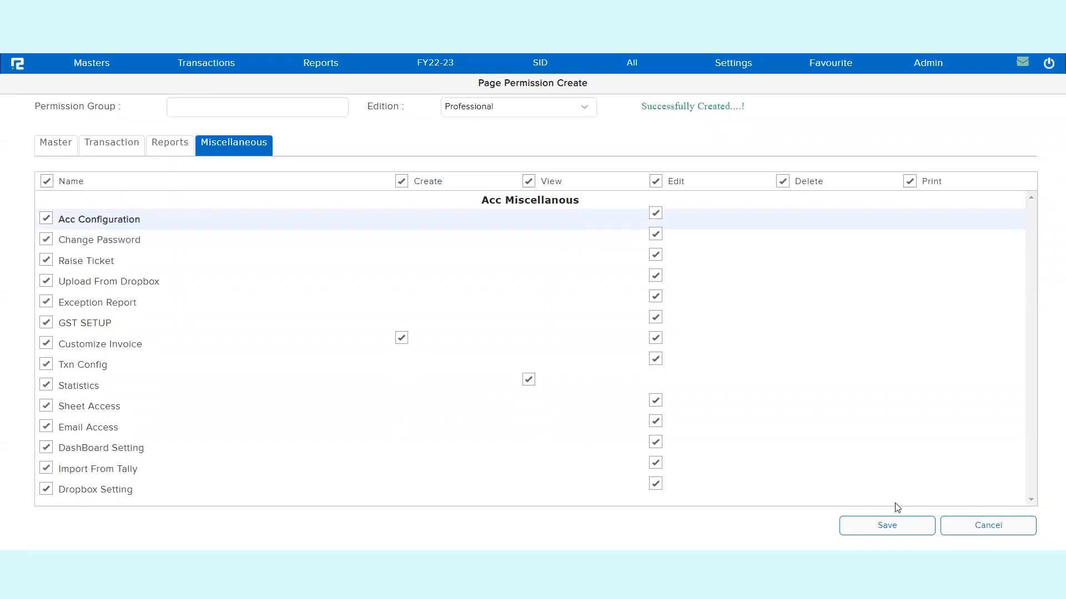
# - Open the user list and filter it by the name of the user holding the Compliance Reports role
pyautogui.click(105, 70)
pyautogui.click(107, 87)
pyautogui.click(78, 368)
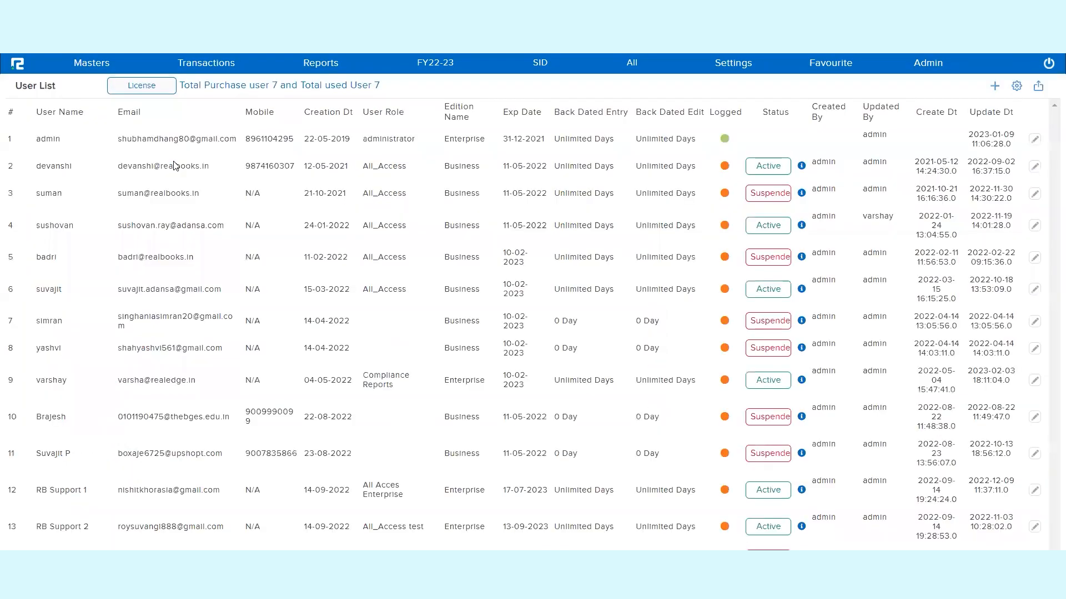
pyautogui.click(91, 127)
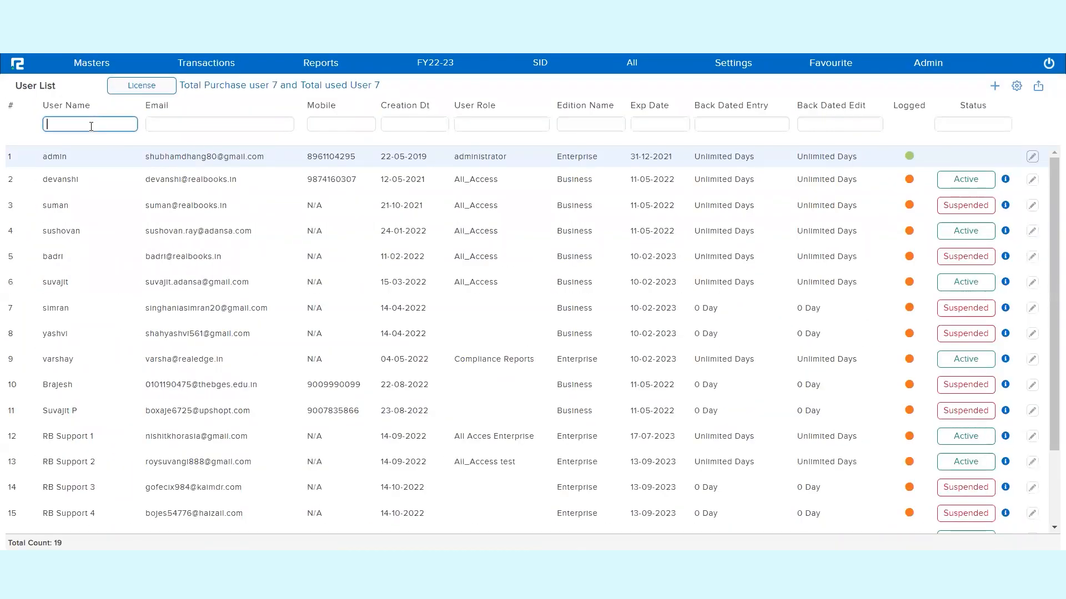
pyautogui.write('vars')
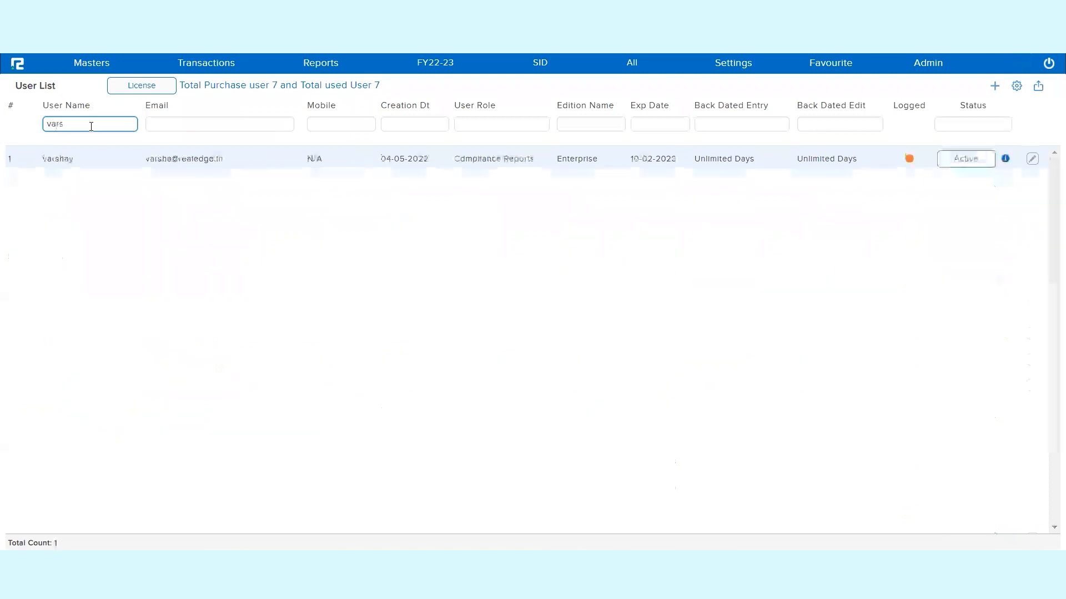
# - Change the filtered user's permission role for Demo Solutions Pvt Ltd to Data Entry and save the assignment
pyautogui.click(1033, 160)
pyautogui.click(261, 66)
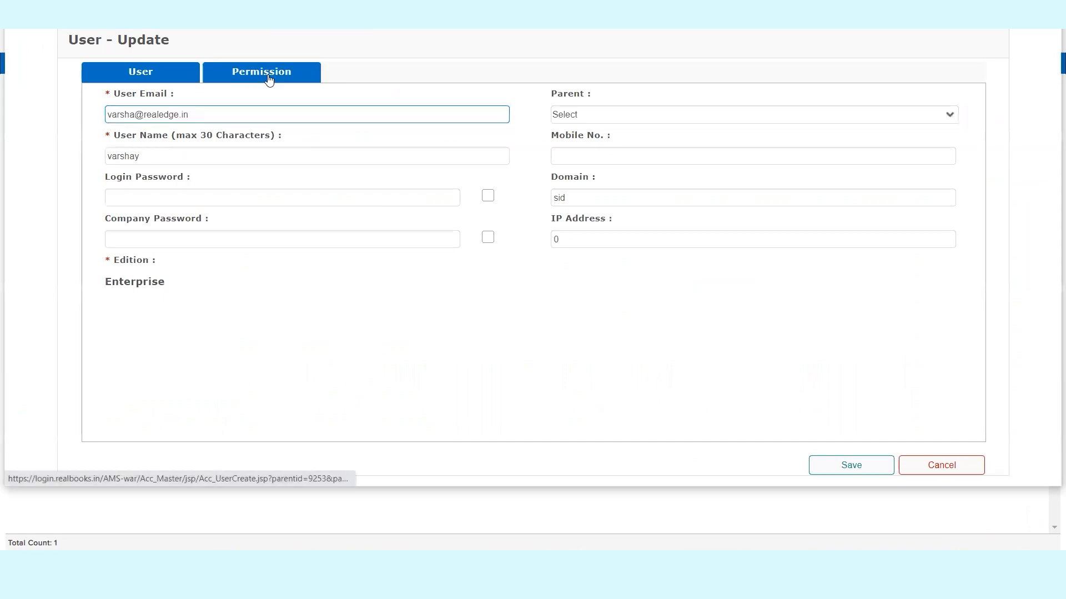
pyautogui.click(927, 144)
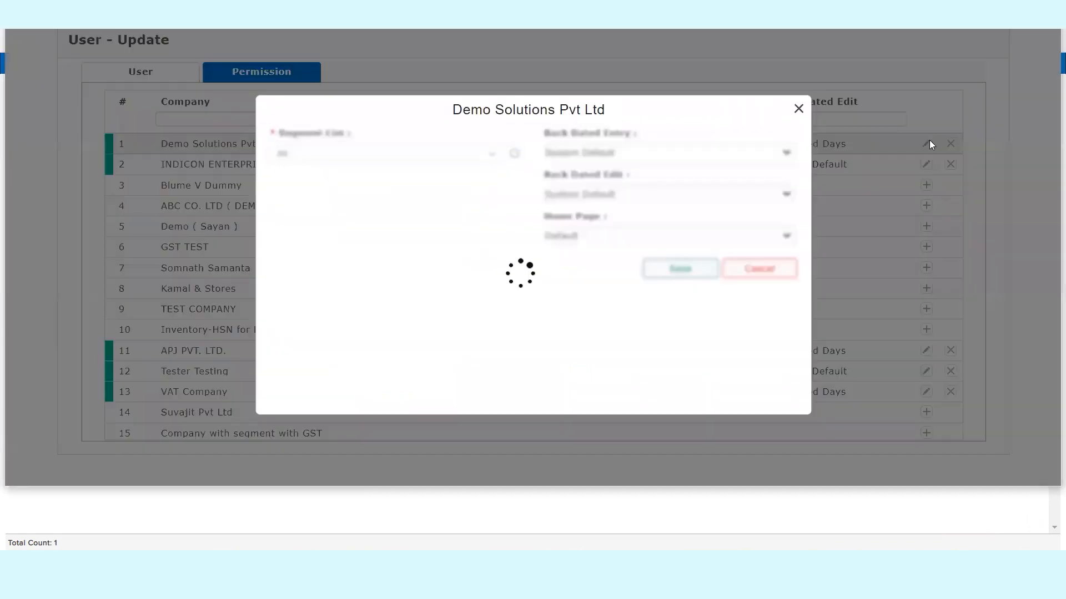
pyautogui.click(314, 198)
pyautogui.click(314, 198)
pyautogui.click(358, 239)
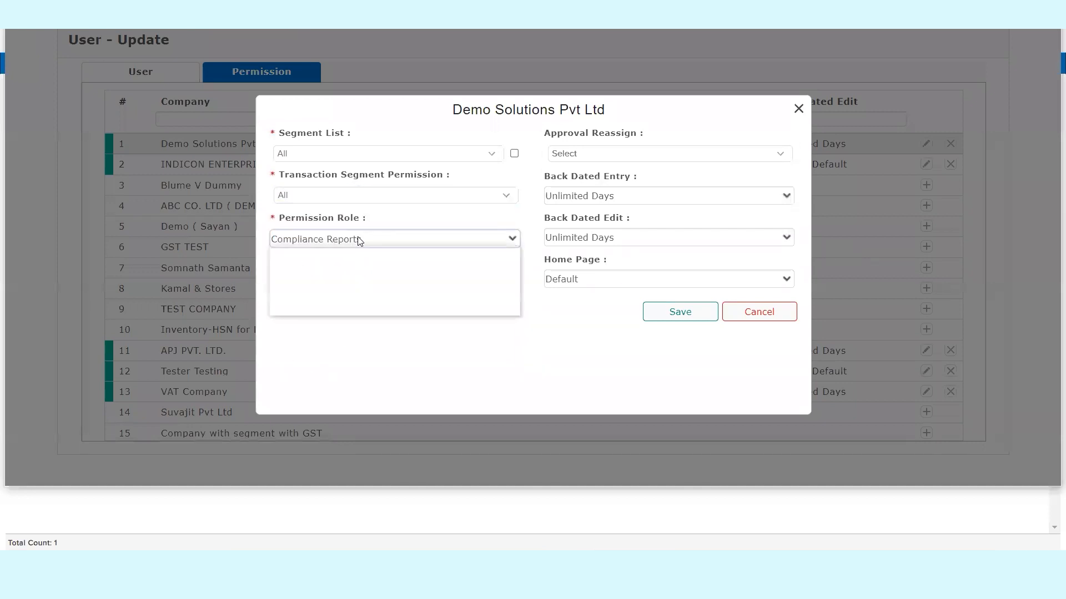
pyautogui.click(320, 309)
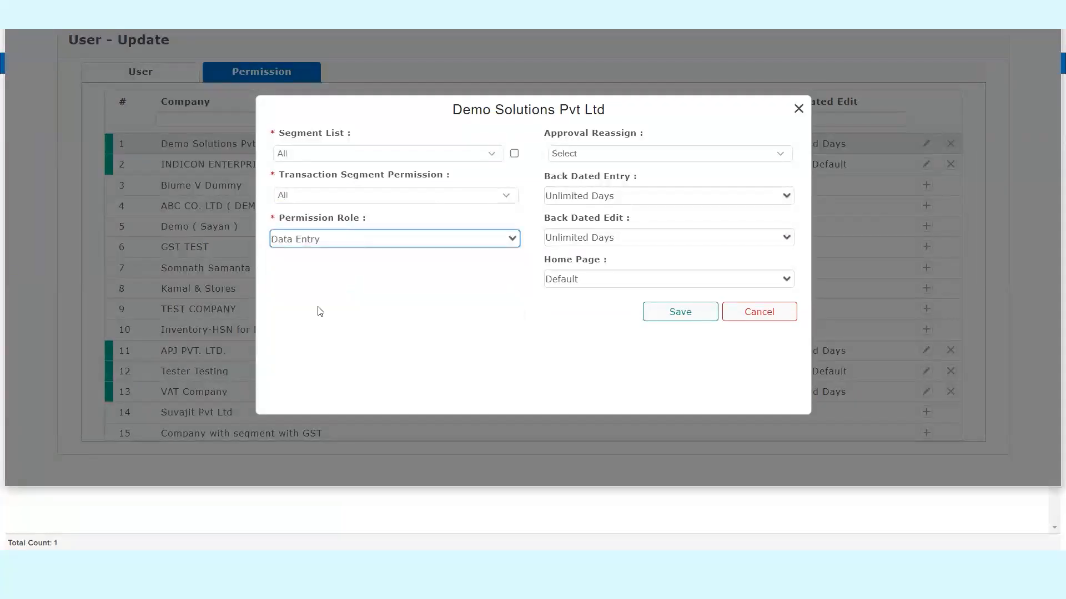
pyautogui.click(681, 313)
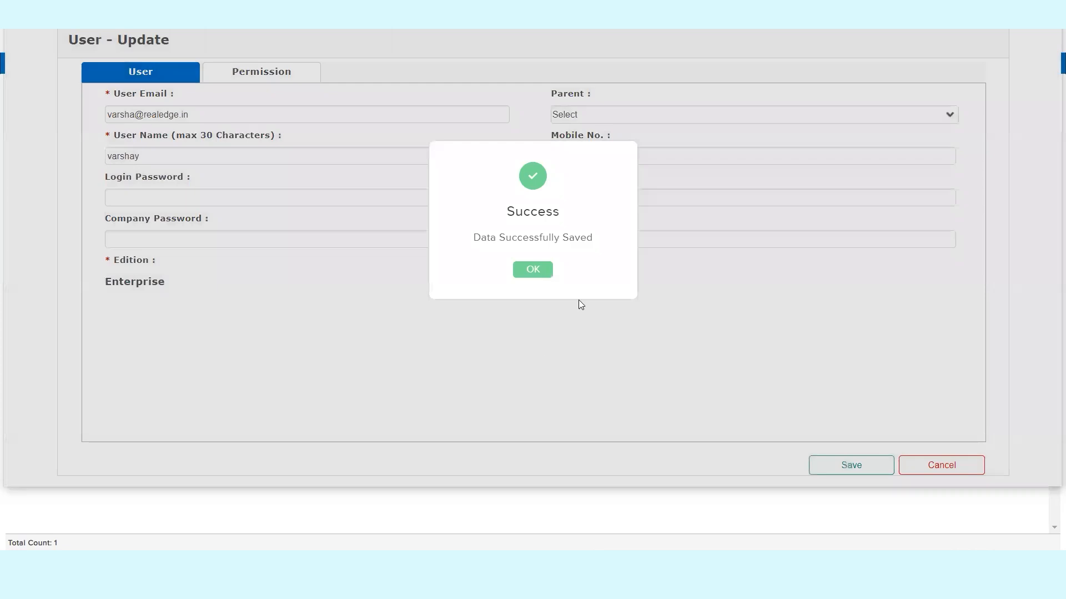
pyautogui.click(532, 269)
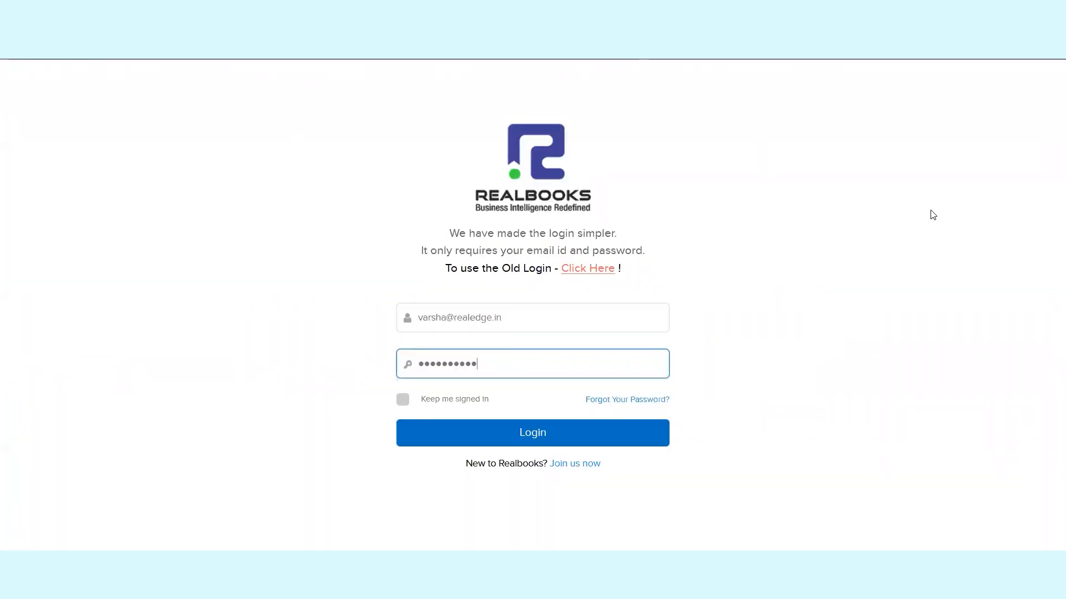
# - Sign in as the reassigned user and enter Demo Solutions Pvt Ltd with segment All and voucher period FY22-23
pyautogui.click(612, 434)
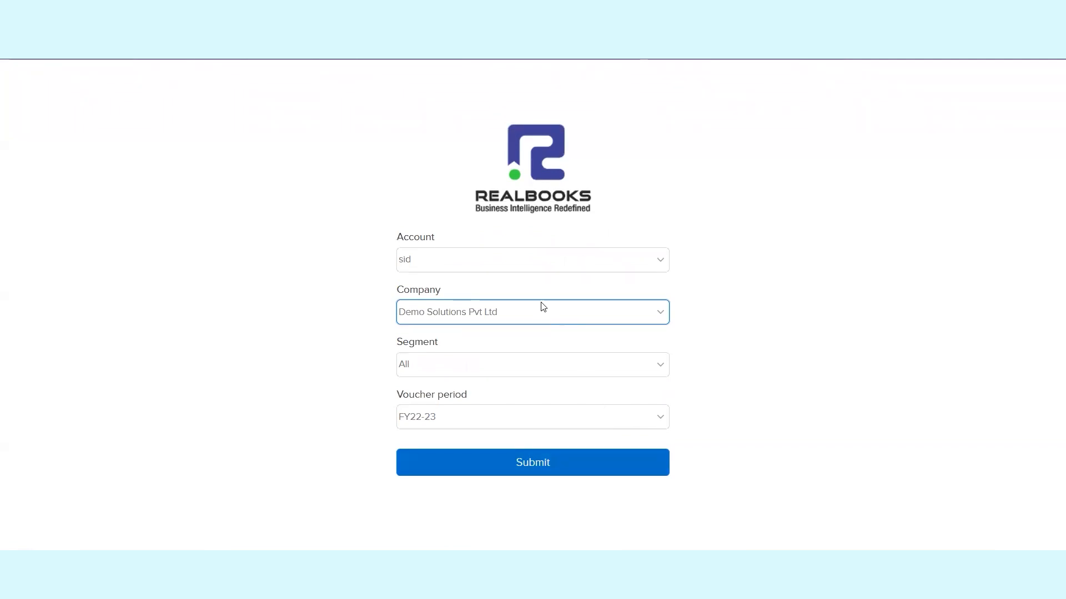
pyautogui.click(544, 462)
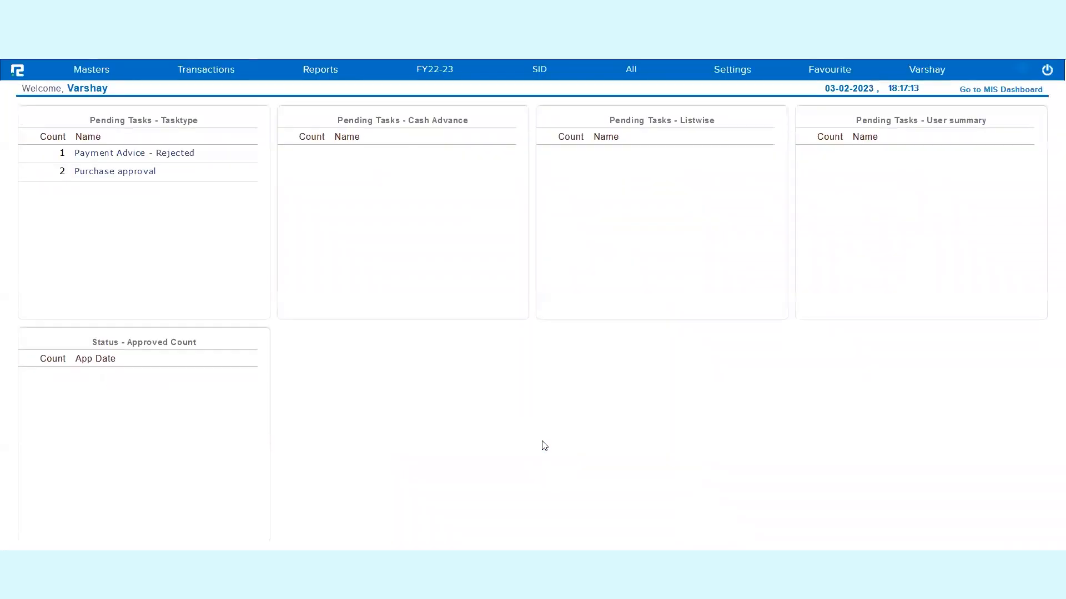
# - Examine which actions the restricted user has for Ledger Group and Ledger among the account masters
pyautogui.click(101, 82)
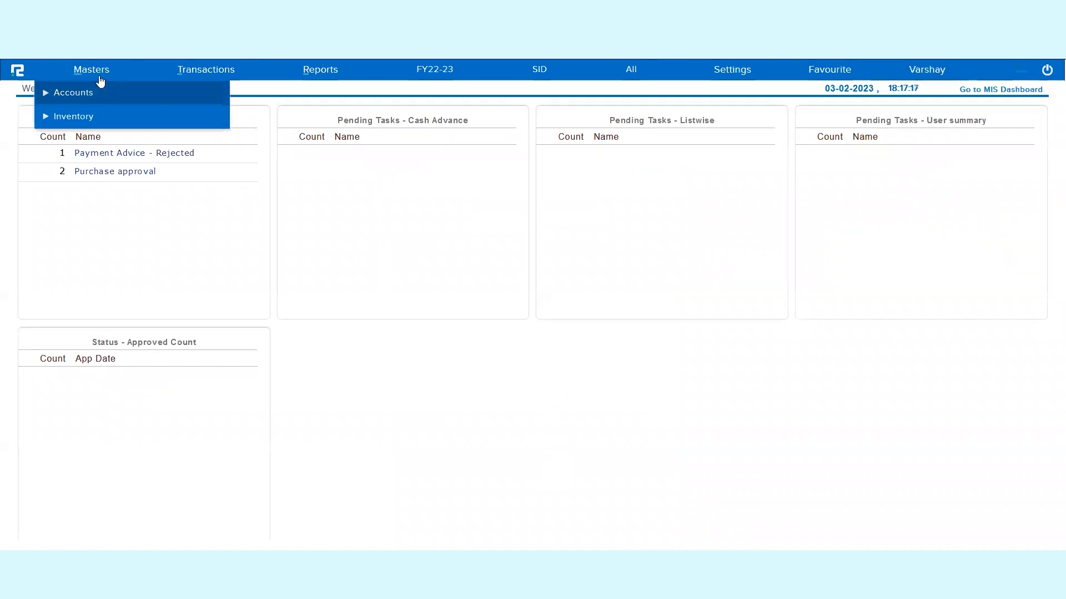
pyautogui.click(98, 93)
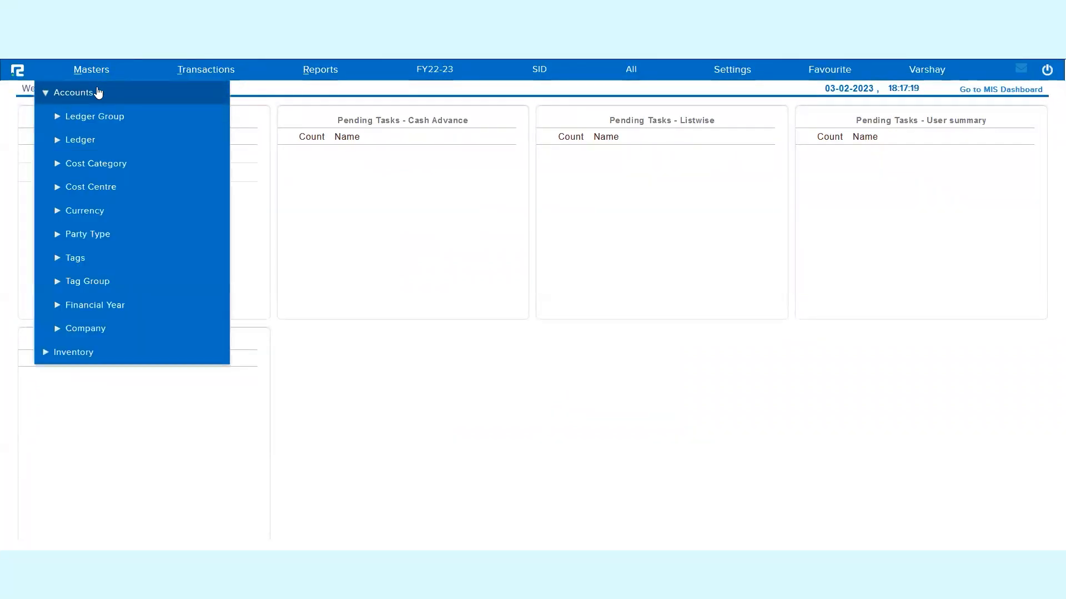
pyautogui.click(98, 93)
pyautogui.click(93, 119)
pyautogui.click(89, 116)
pyautogui.click(75, 88)
pyautogui.click(79, 117)
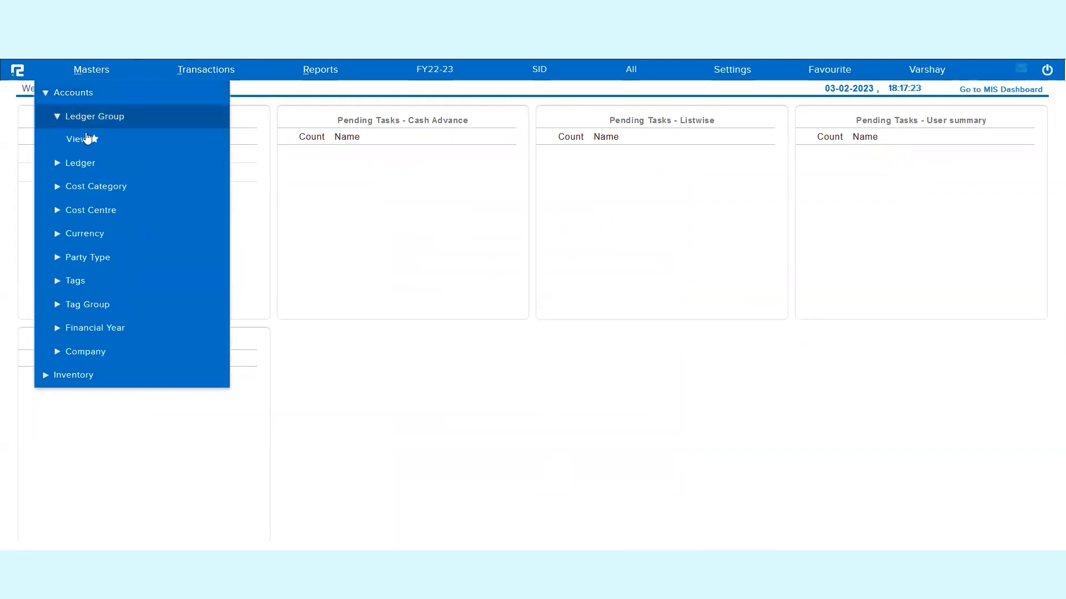
pyautogui.click(83, 166)
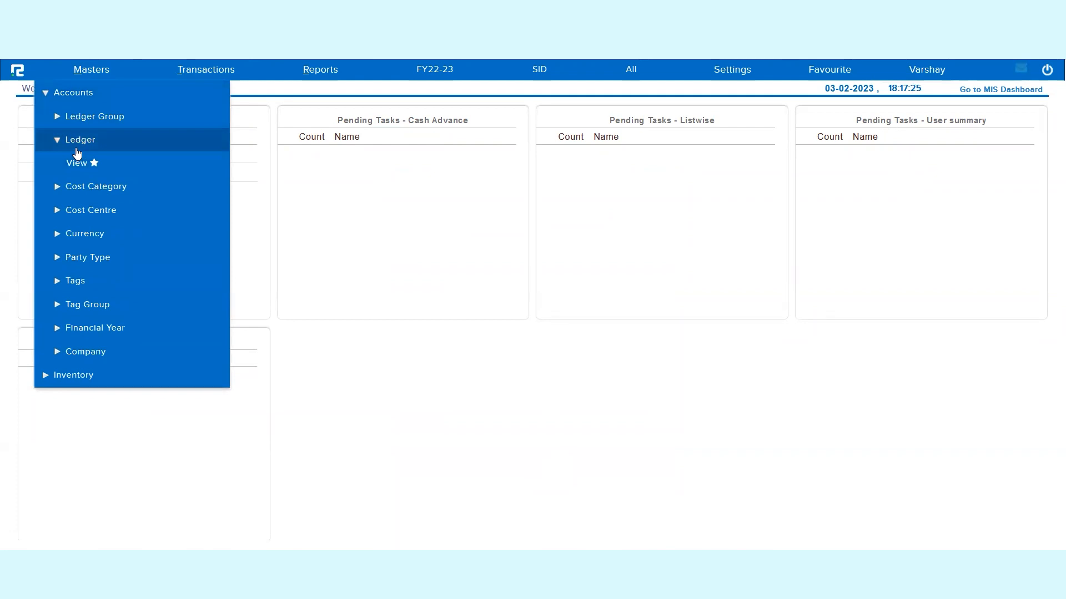
pyautogui.click(75, 117)
pyautogui.click(81, 167)
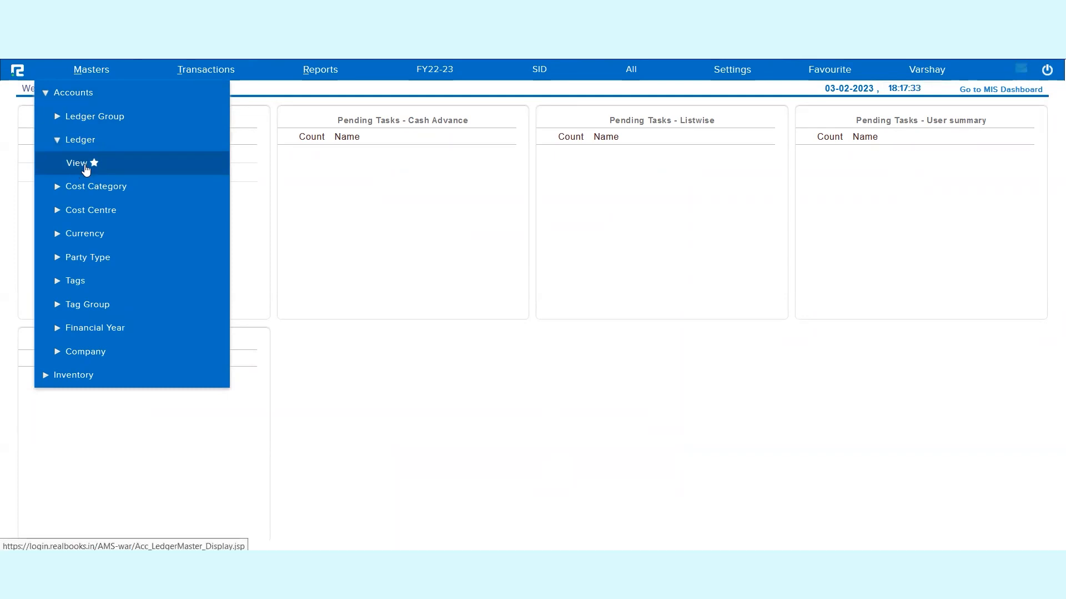
# - Search the ledger list for "zomat", view the Zomato Ltd ledger's details and close the view
pyautogui.click(81, 169)
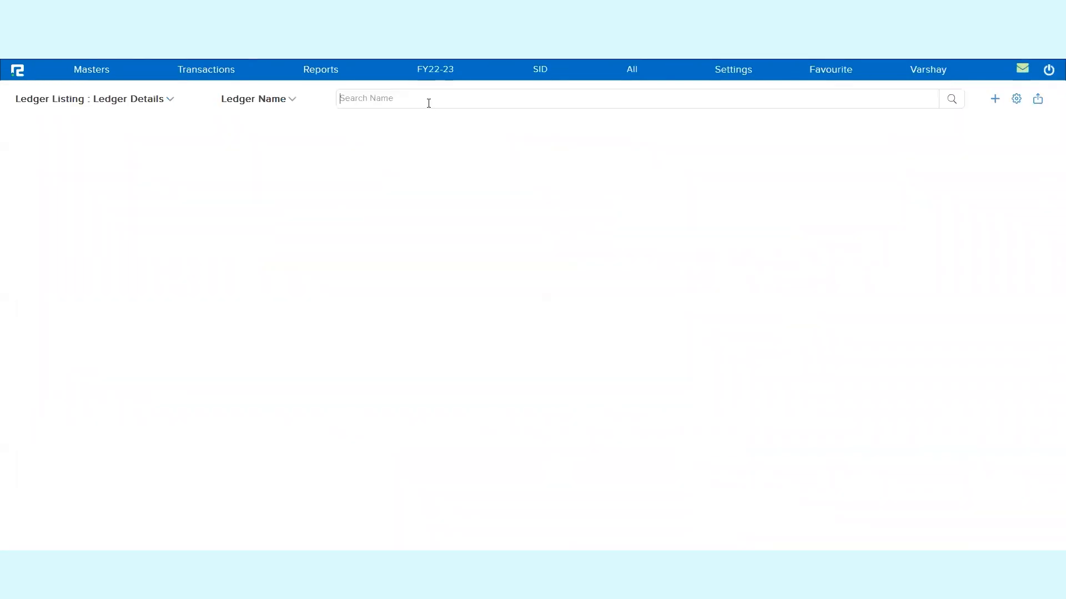
pyautogui.write('zomat')
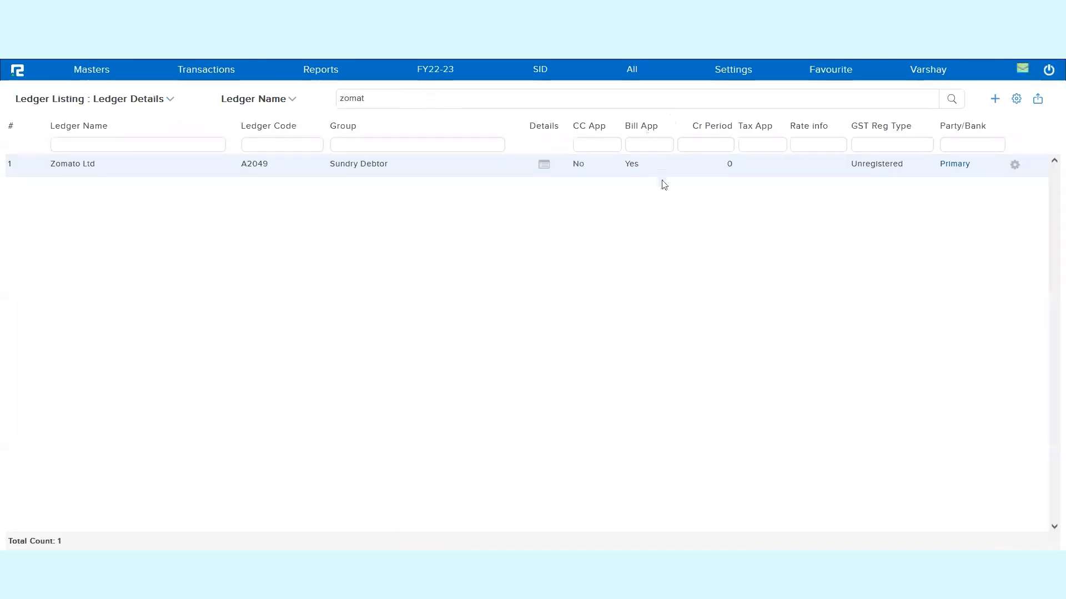
pyautogui.click(1015, 166)
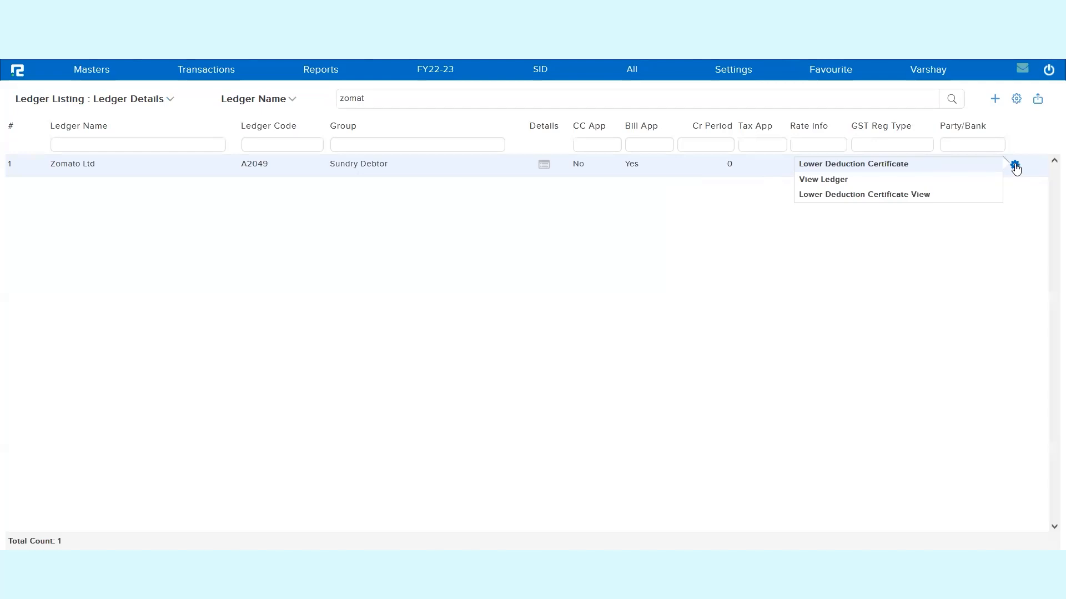
pyautogui.click(837, 184)
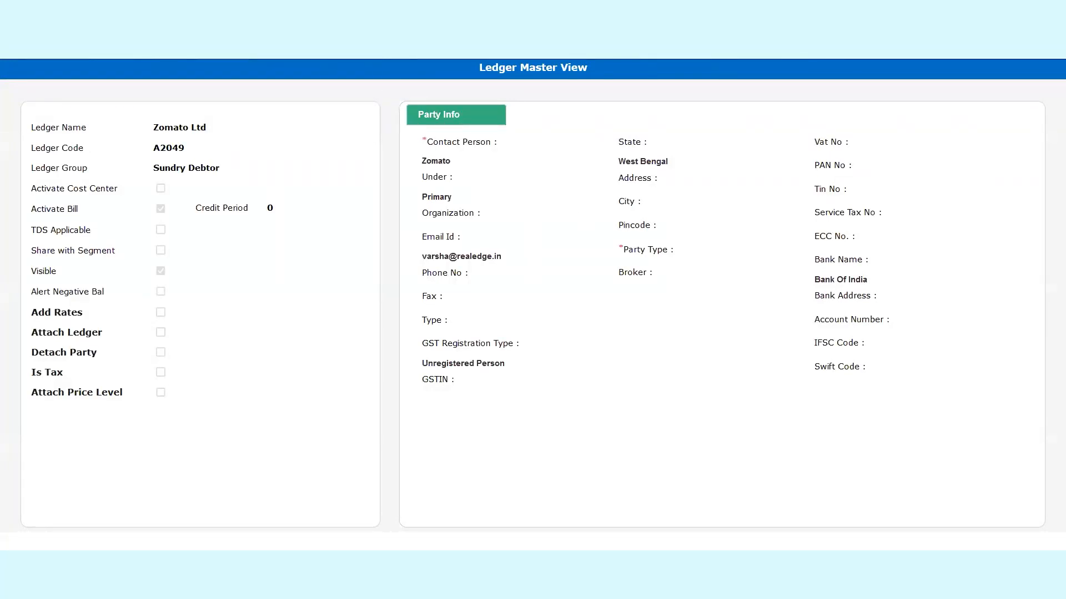
pyautogui.hotkey('ctrl', 'w')
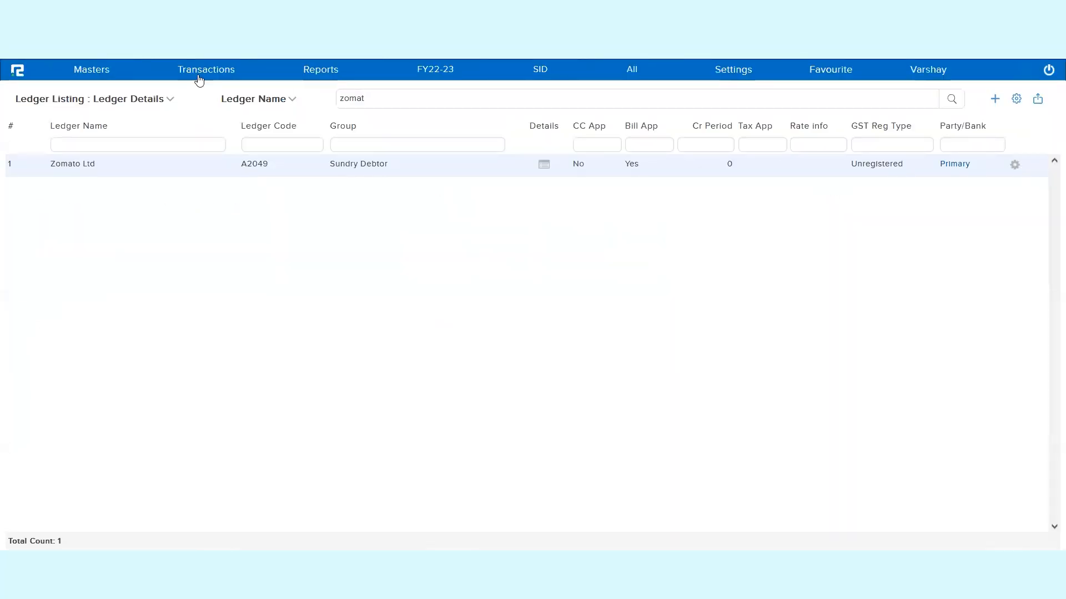
# - Open account voucher entry with the document upload pane hidden and set the voucher type to Payment
pyautogui.click(200, 77)
pyautogui.click(209, 91)
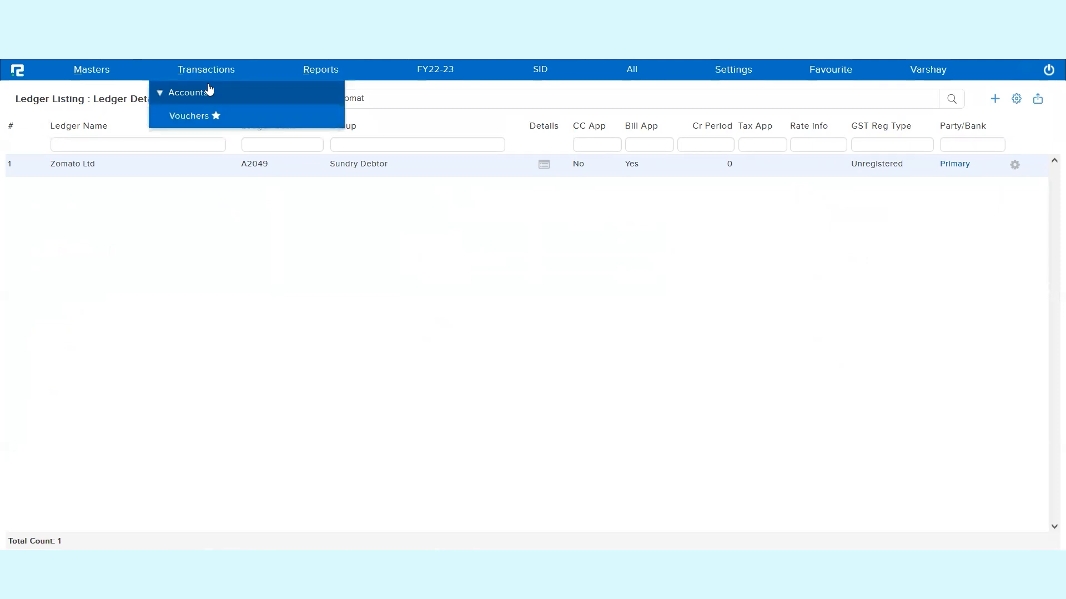
pyautogui.click(193, 117)
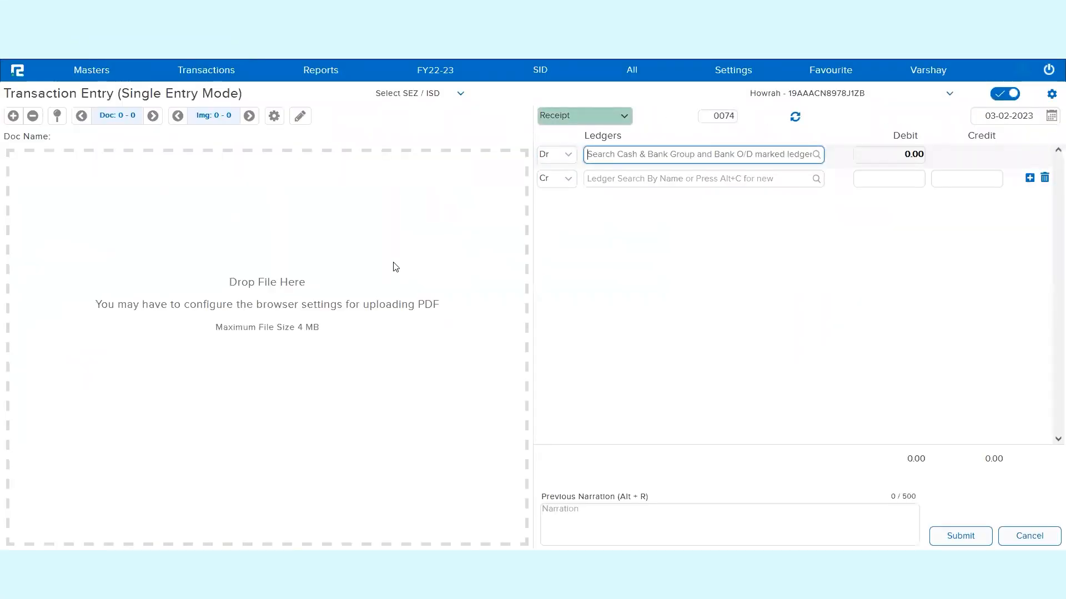
pyautogui.click(47, 111)
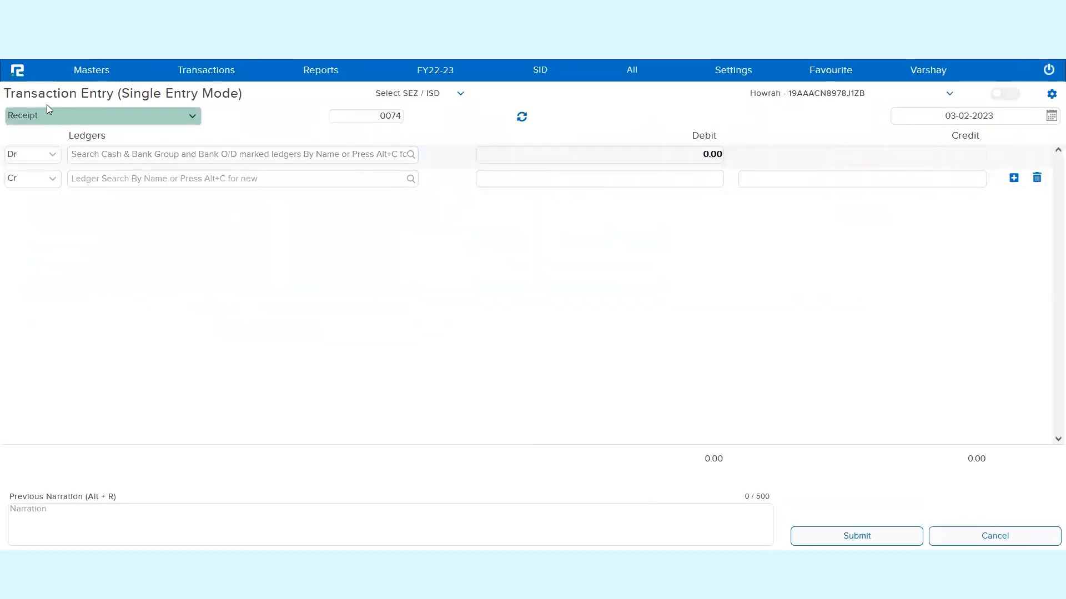
pyautogui.click(61, 203)
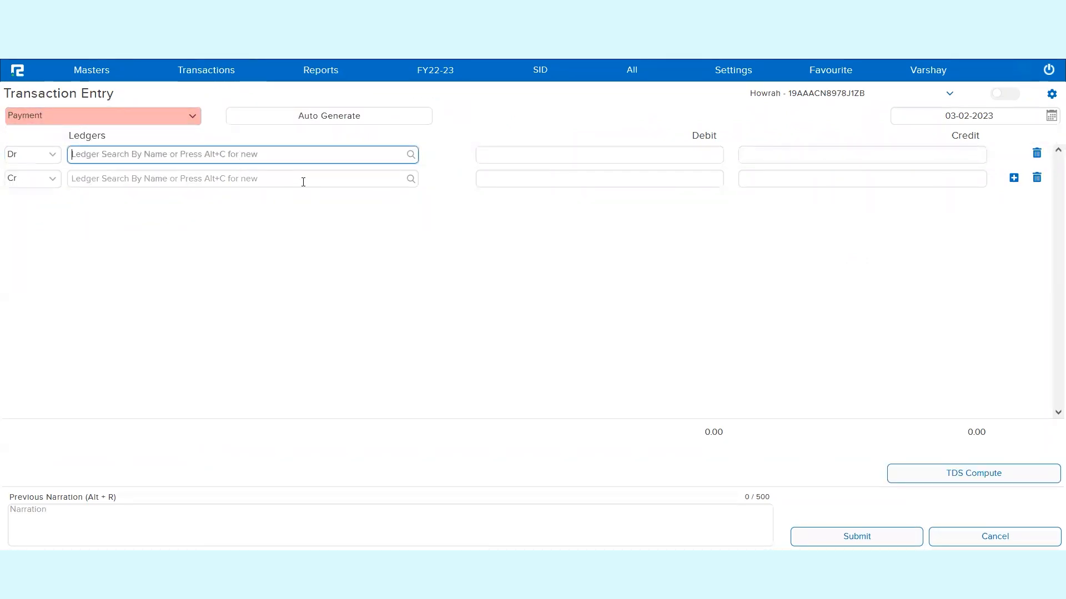
# - Debit Zomato Ltd with 5000 and create a new bill reference Test-01 for the amount
pyautogui.write('zoma')
pyautogui.click(131, 182)
pyautogui.write('5000')
pyautogui.press('Return')
pyautogui.click(511, 323)
pyautogui.write('Test-01')
pyautogui.press('Tab')
pyautogui.press('Tab')
pyautogui.press('Tab')
pyautogui.click(946, 356)
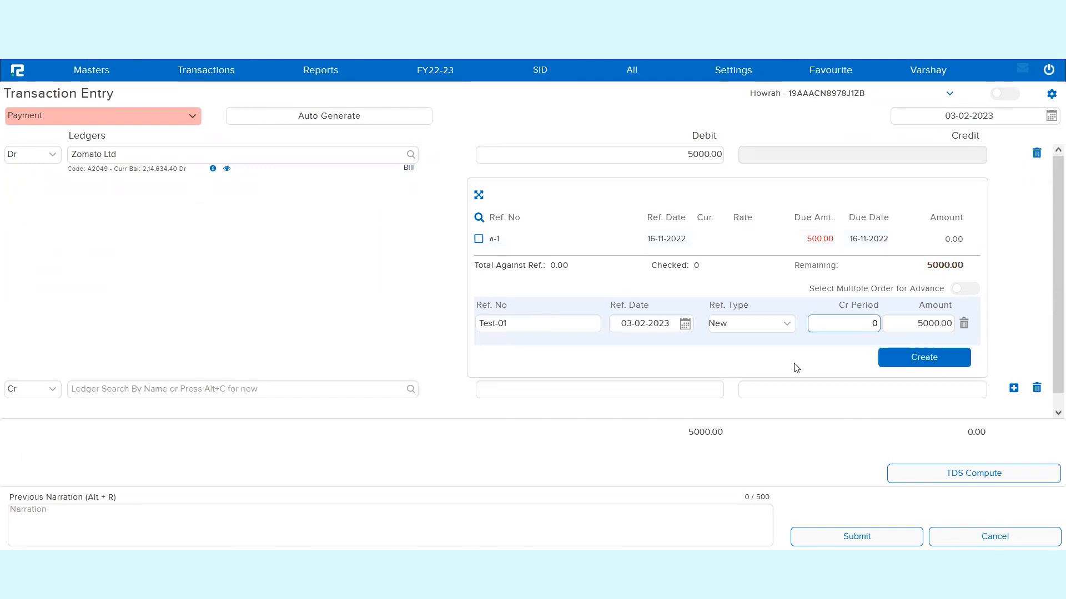
# - Credit the payment voucher's 5000 to the Cash ledger
pyautogui.click(125, 185)
pyautogui.write('cash')
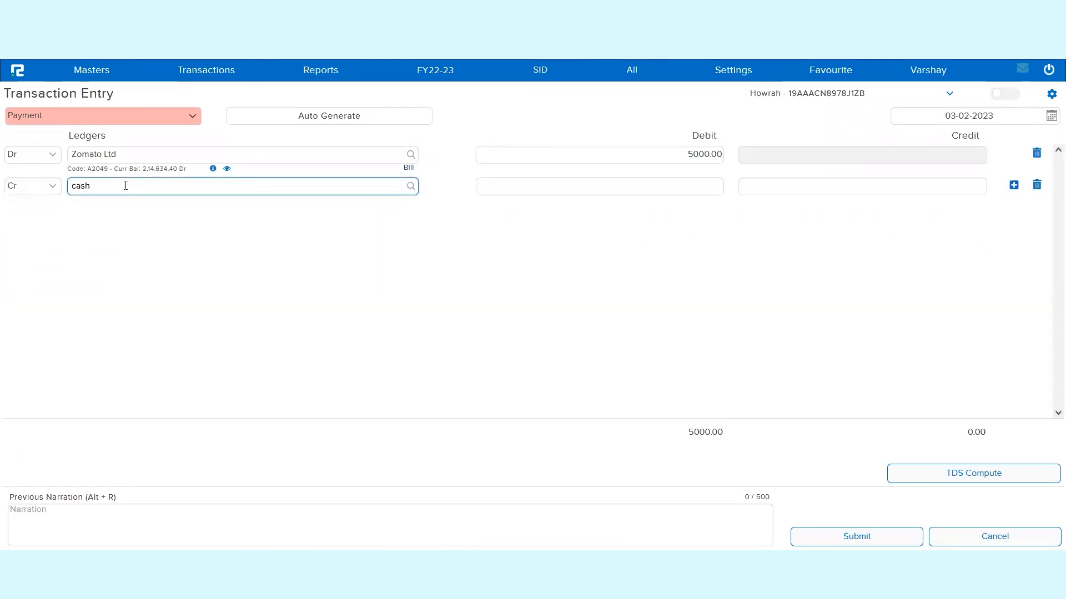
pyautogui.click(148, 212)
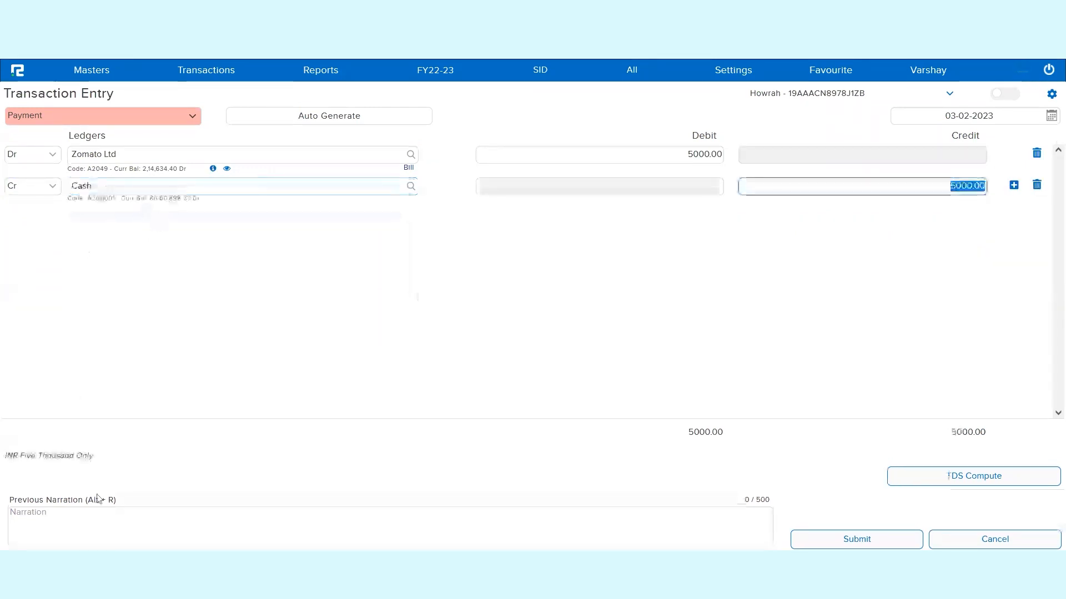
# - Add the narration "Test Permission role" to the payment voucher and submit it
pyautogui.click(180, 525)
pyautogui.write('Test Permiss')
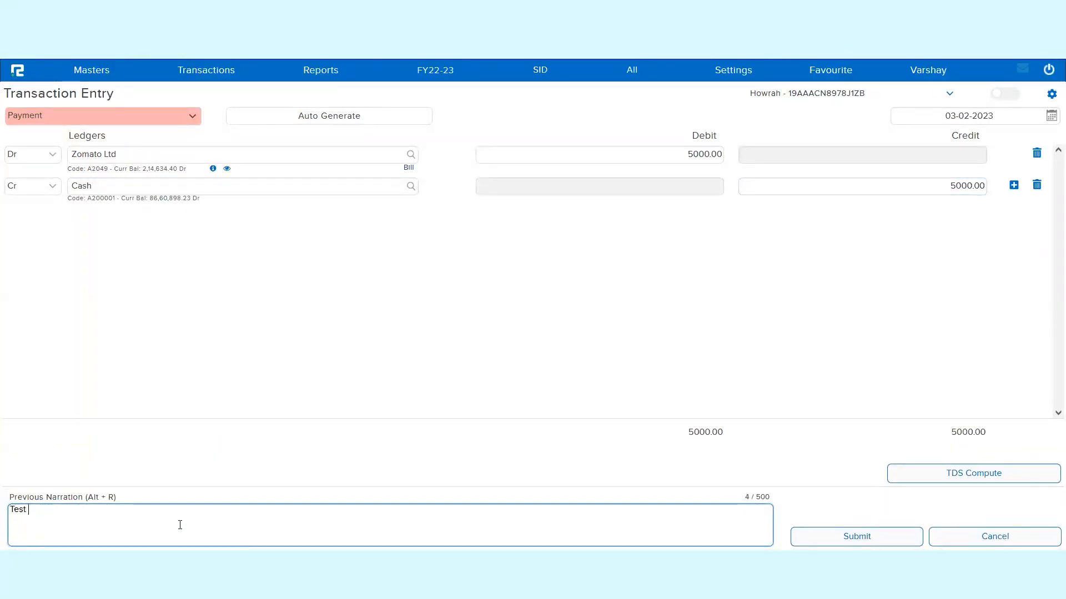
pyautogui.write('ion role')
pyautogui.press('Tab')
pyautogui.press('Return')
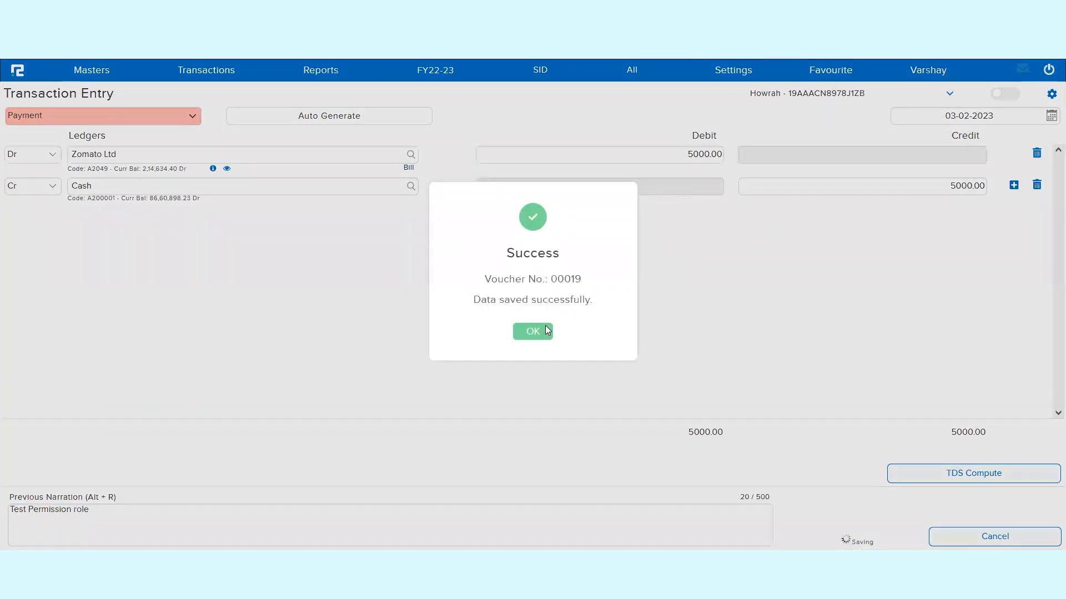
pyautogui.click(548, 330)
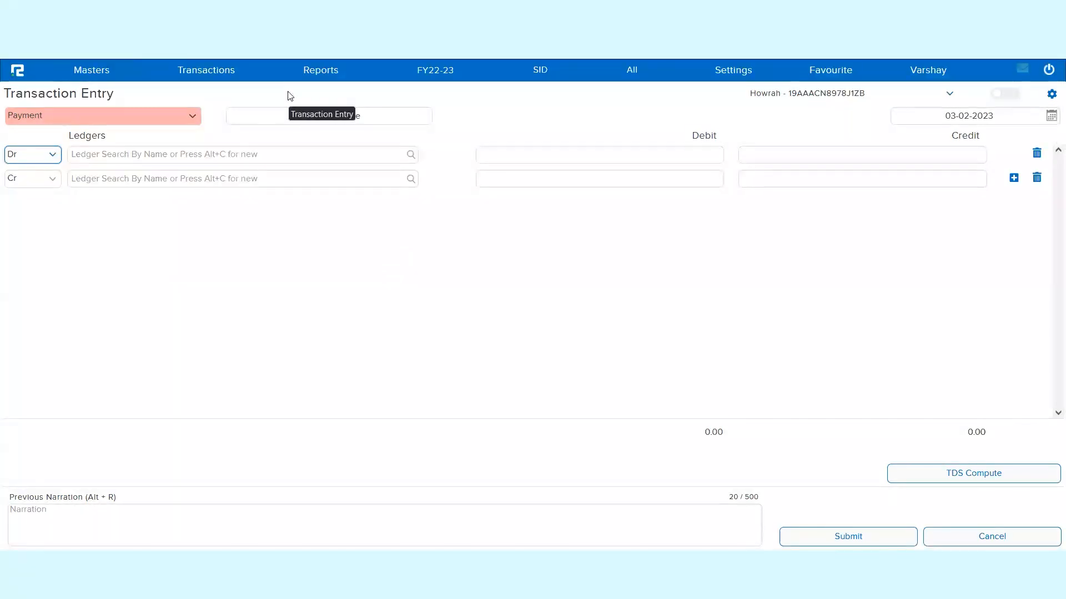
# - Open the Ledger report from the daily account reports available to the restricted user
pyautogui.click(319, 74)
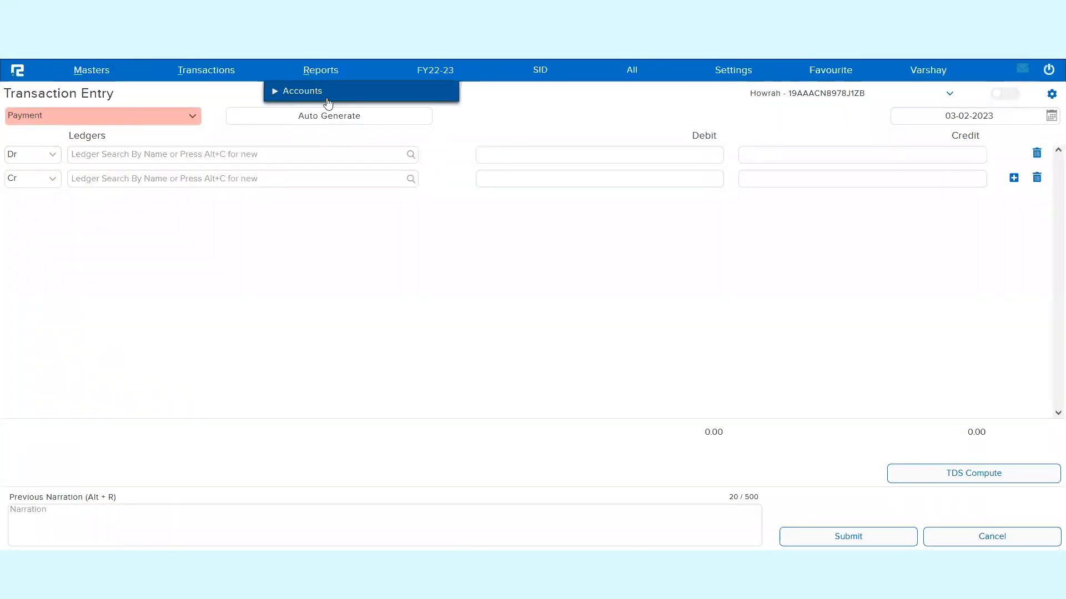
pyautogui.click(327, 97)
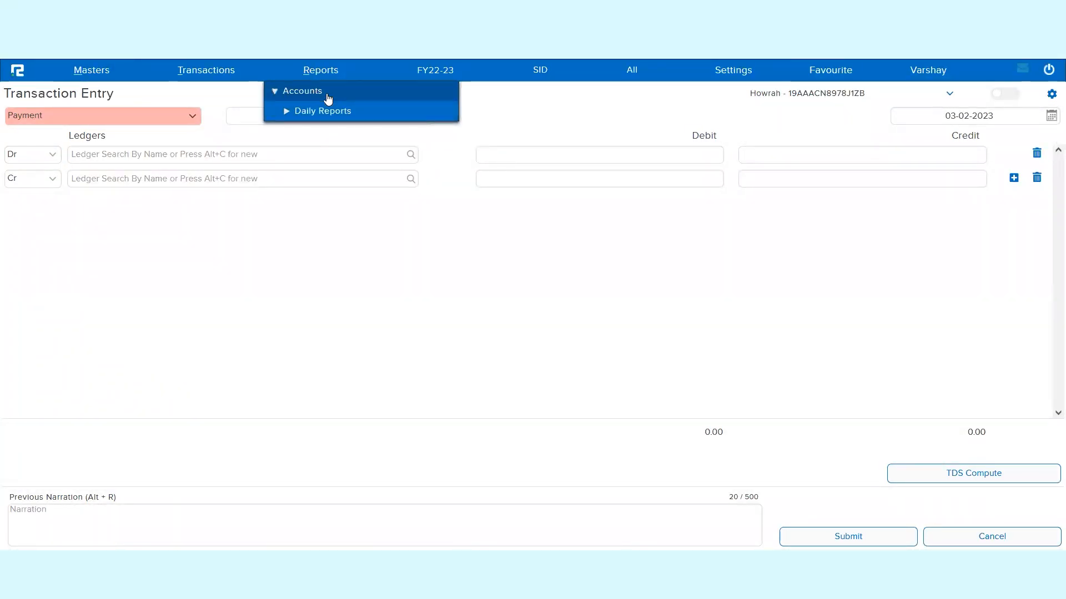
pyautogui.click(337, 113)
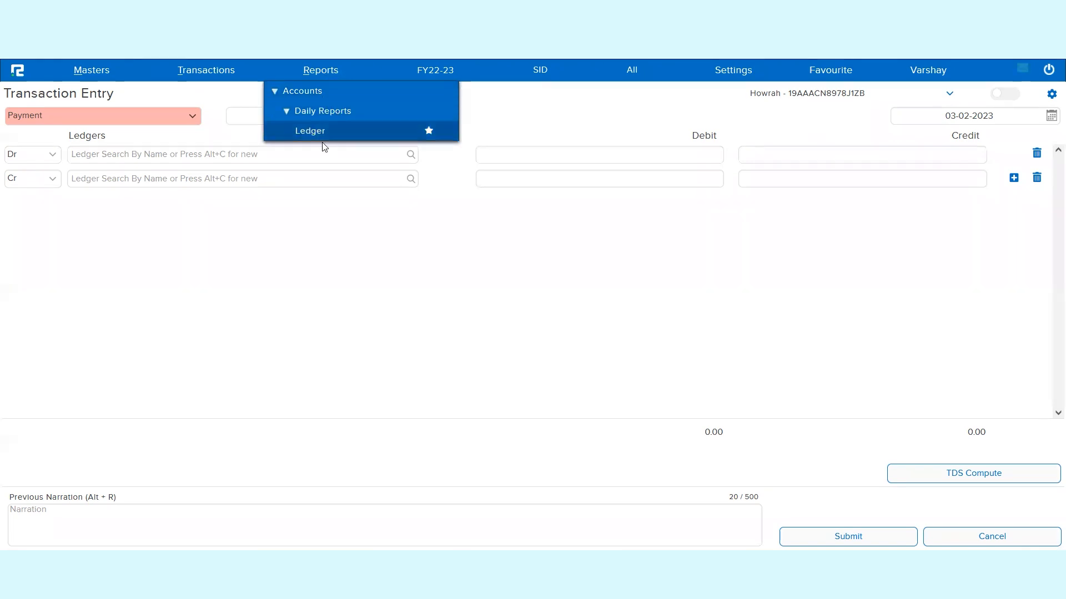
pyautogui.click(314, 132)
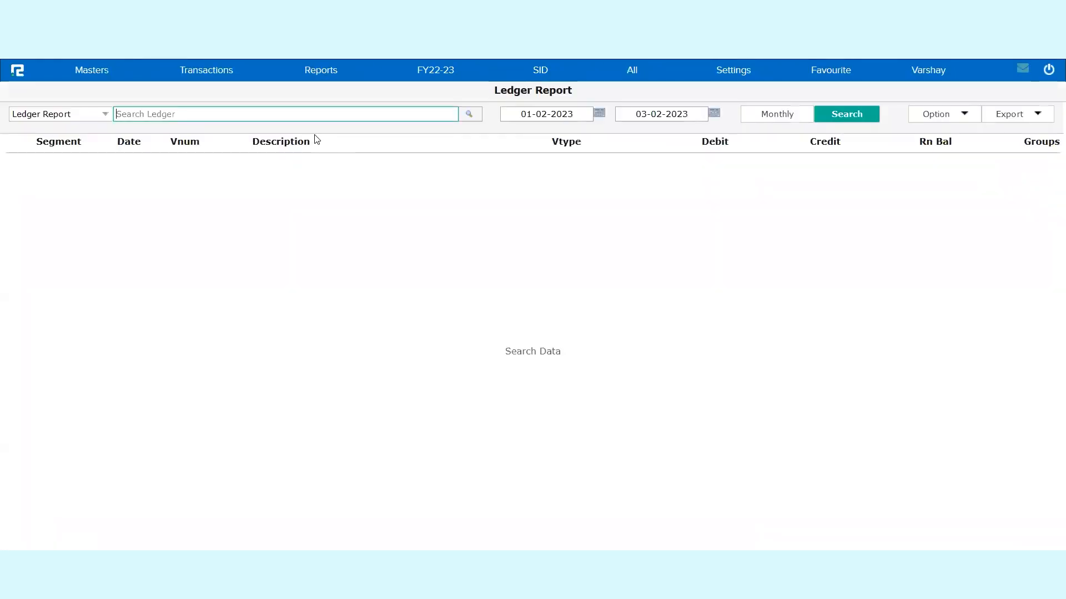
# - Run the ledger report for Zomato Ltd with the start date set to 03-02-2023
pyautogui.write('zomat')
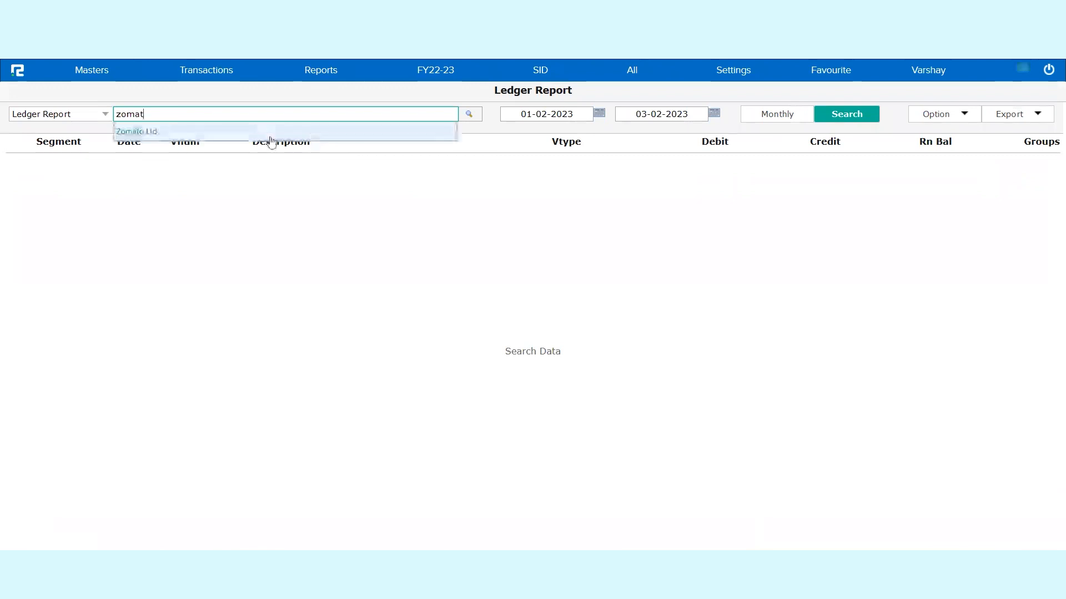
pyautogui.click(268, 136)
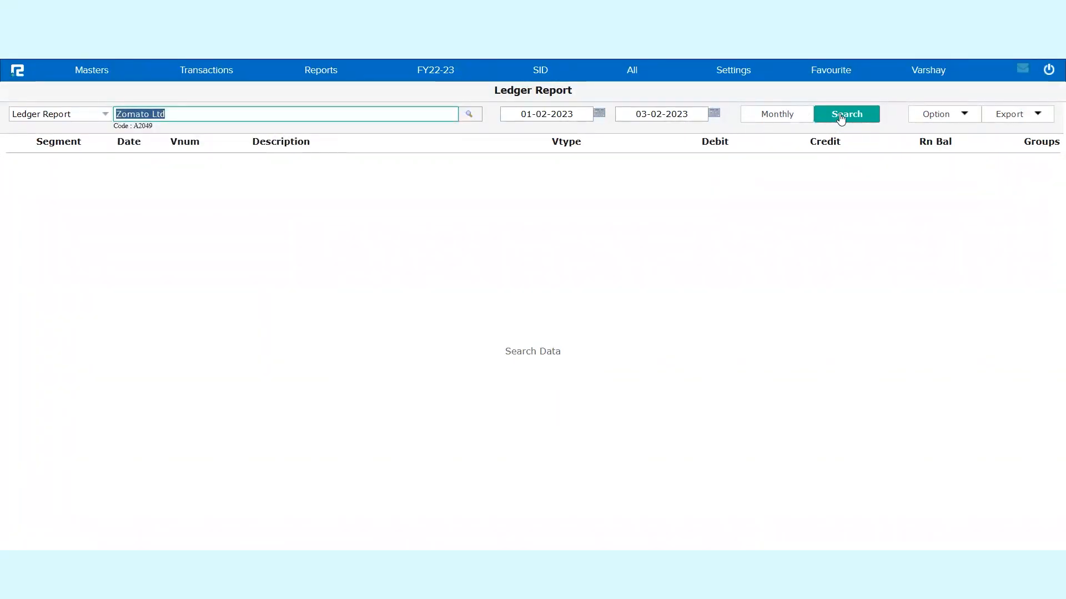
pyautogui.click(550, 111)
pyautogui.write('3')
pyautogui.press('Tab')
pyautogui.press('Tab')
pyautogui.press('Return')
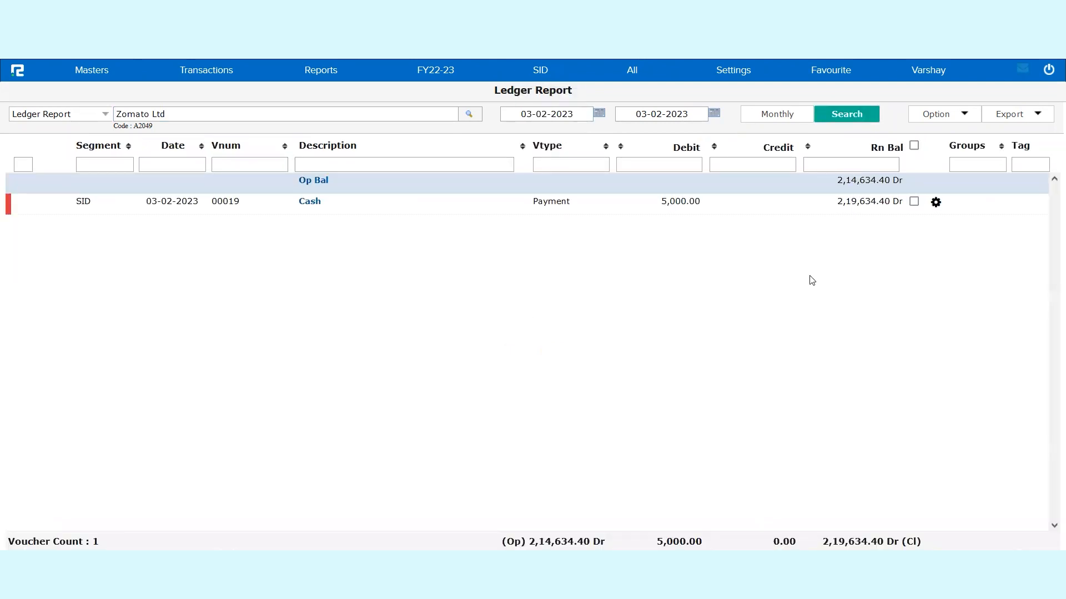
# - Try to open the Cash payment voucher for editing from the ledger report, and close the window it opens
pyautogui.click(787, 204)
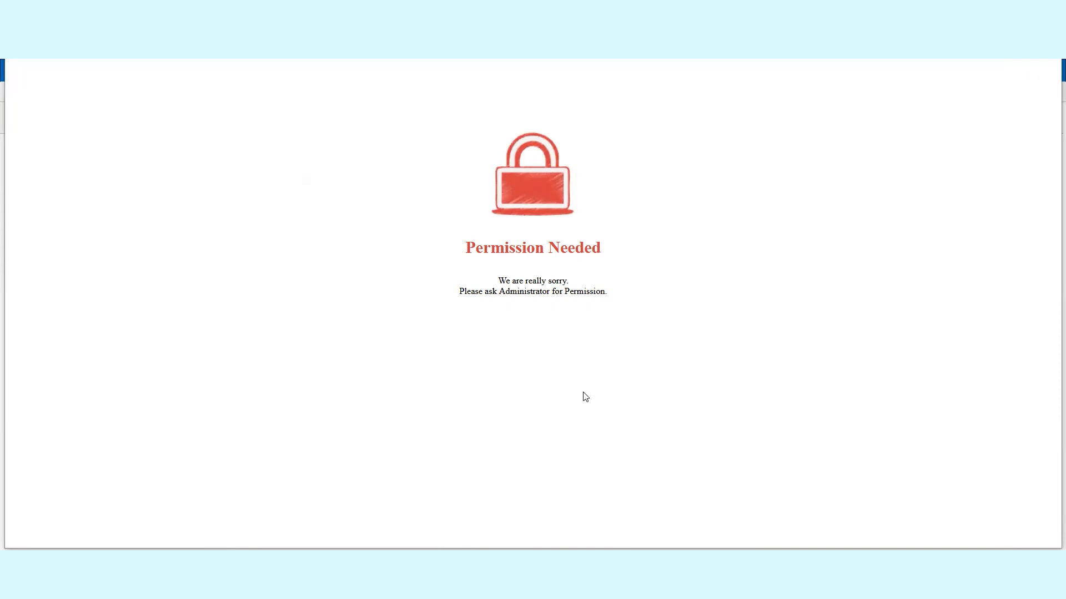
pyautogui.moveTo(1014, 0); pyautogui.dragTo(1013, 120)
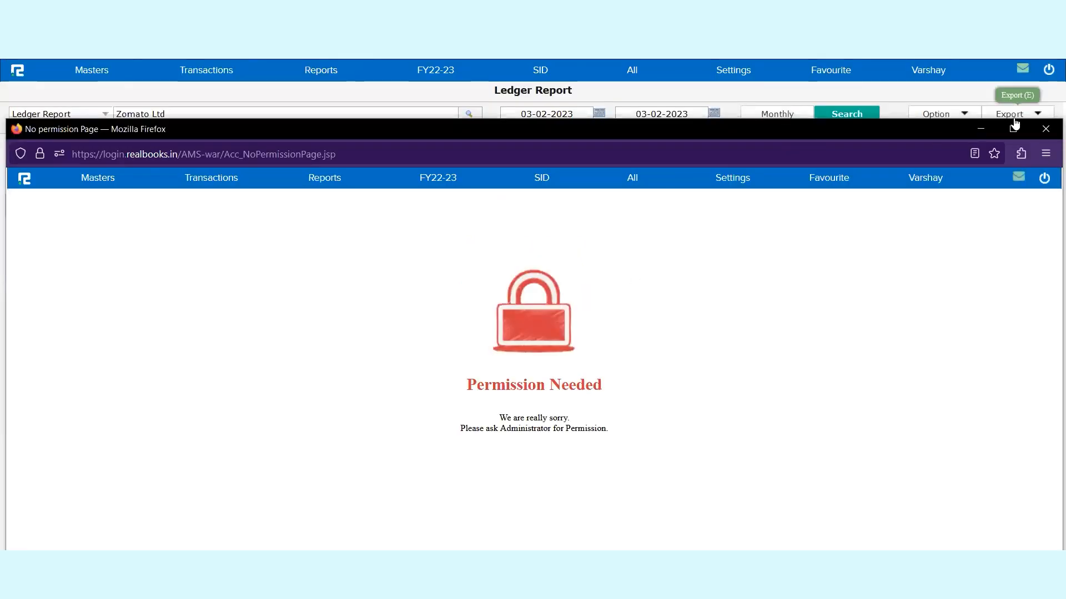
pyautogui.click(1045, 131)
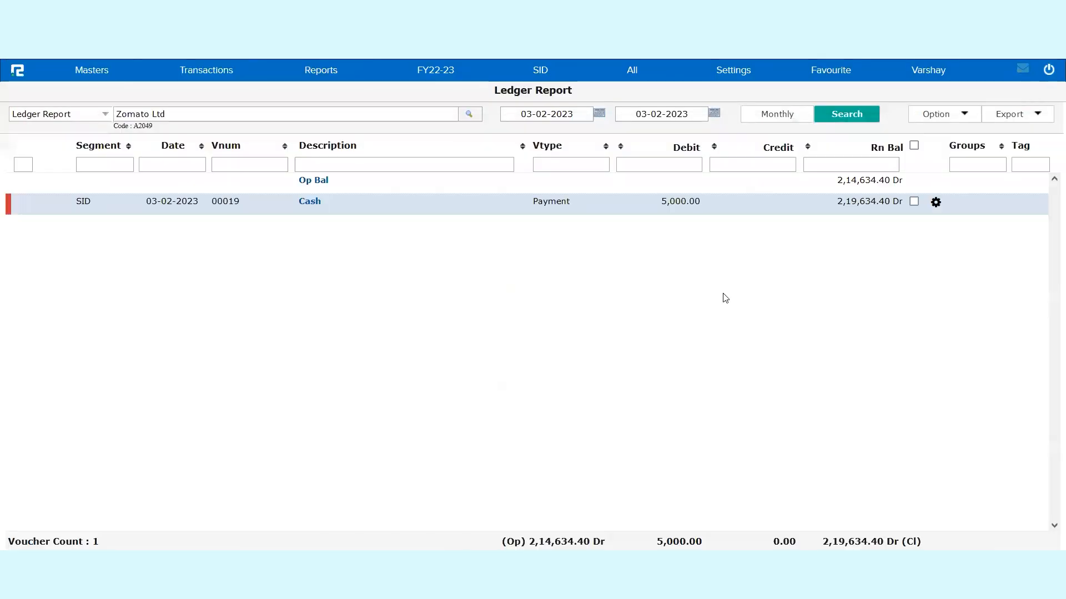
# - View the Cash payment voucher in read-only form, expand the bill details of its Zomato Ltd line, and close the view
pyautogui.click(936, 202)
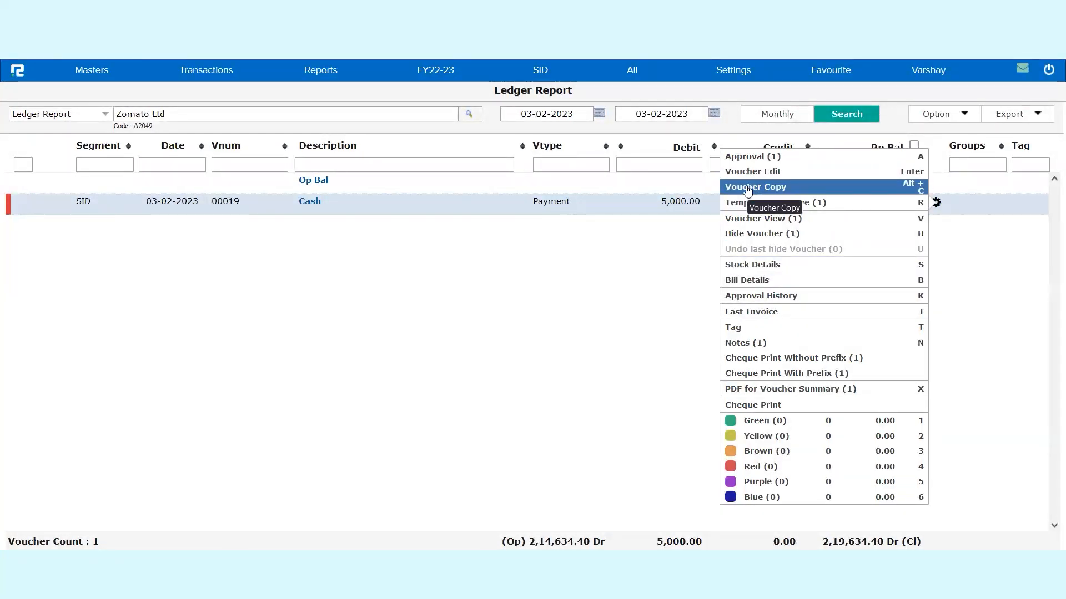
pyautogui.click(756, 226)
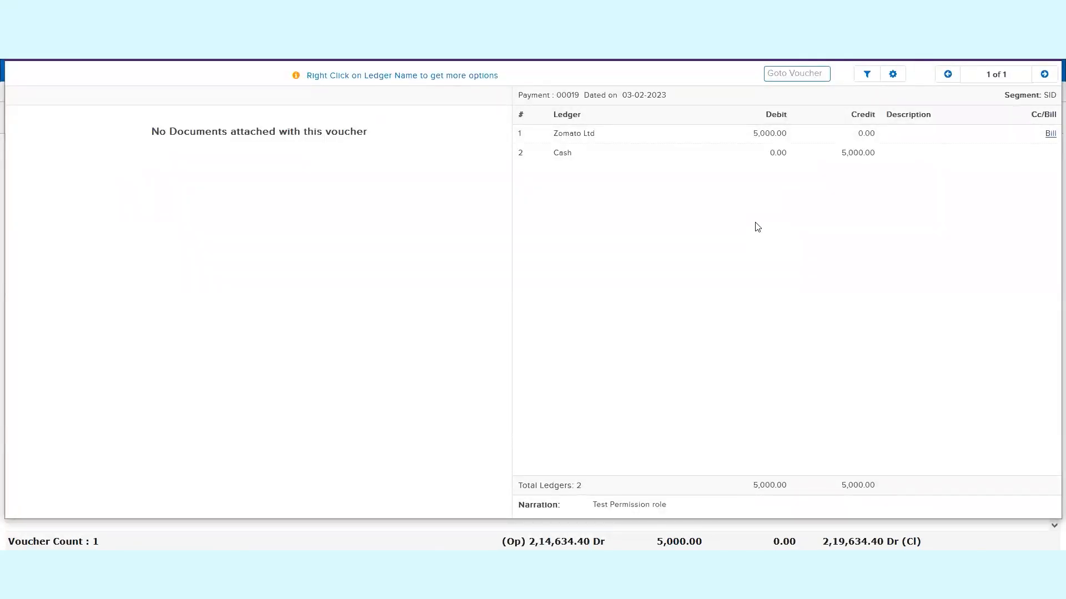
pyautogui.click(1051, 134)
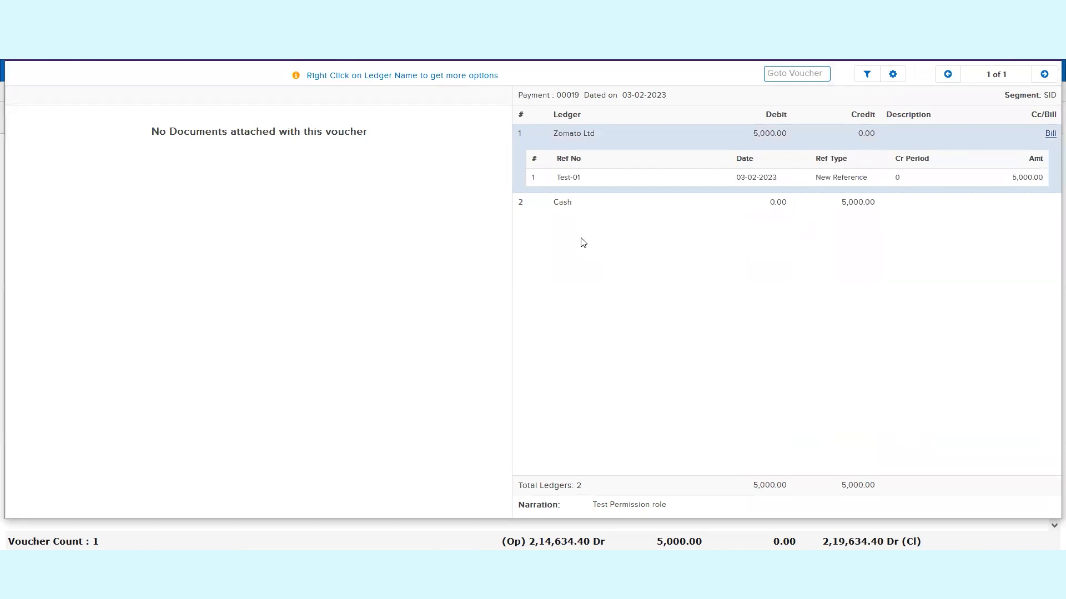
pyautogui.press('Escape')
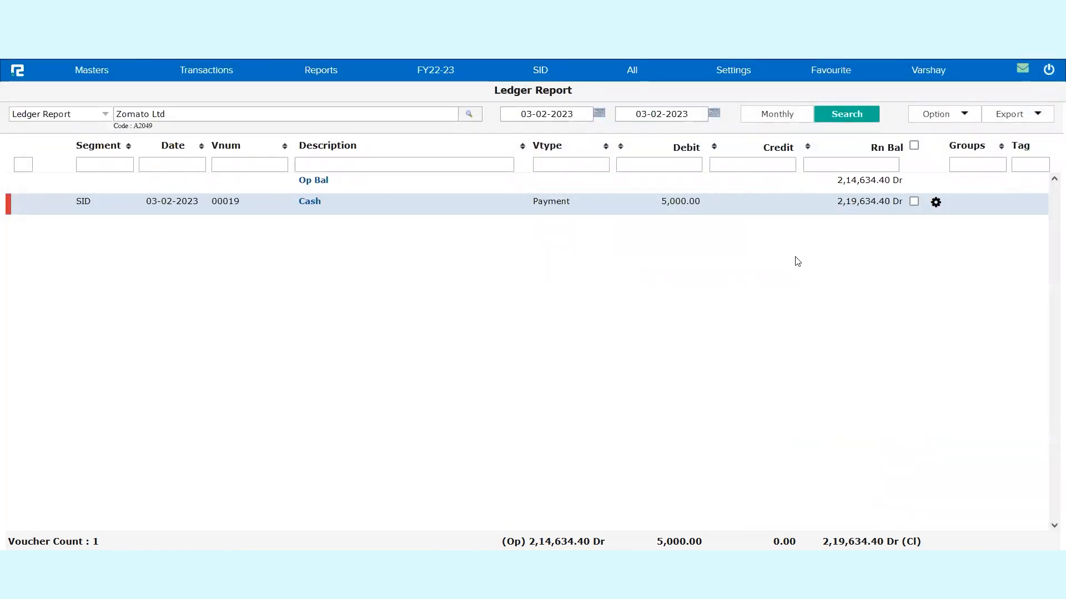